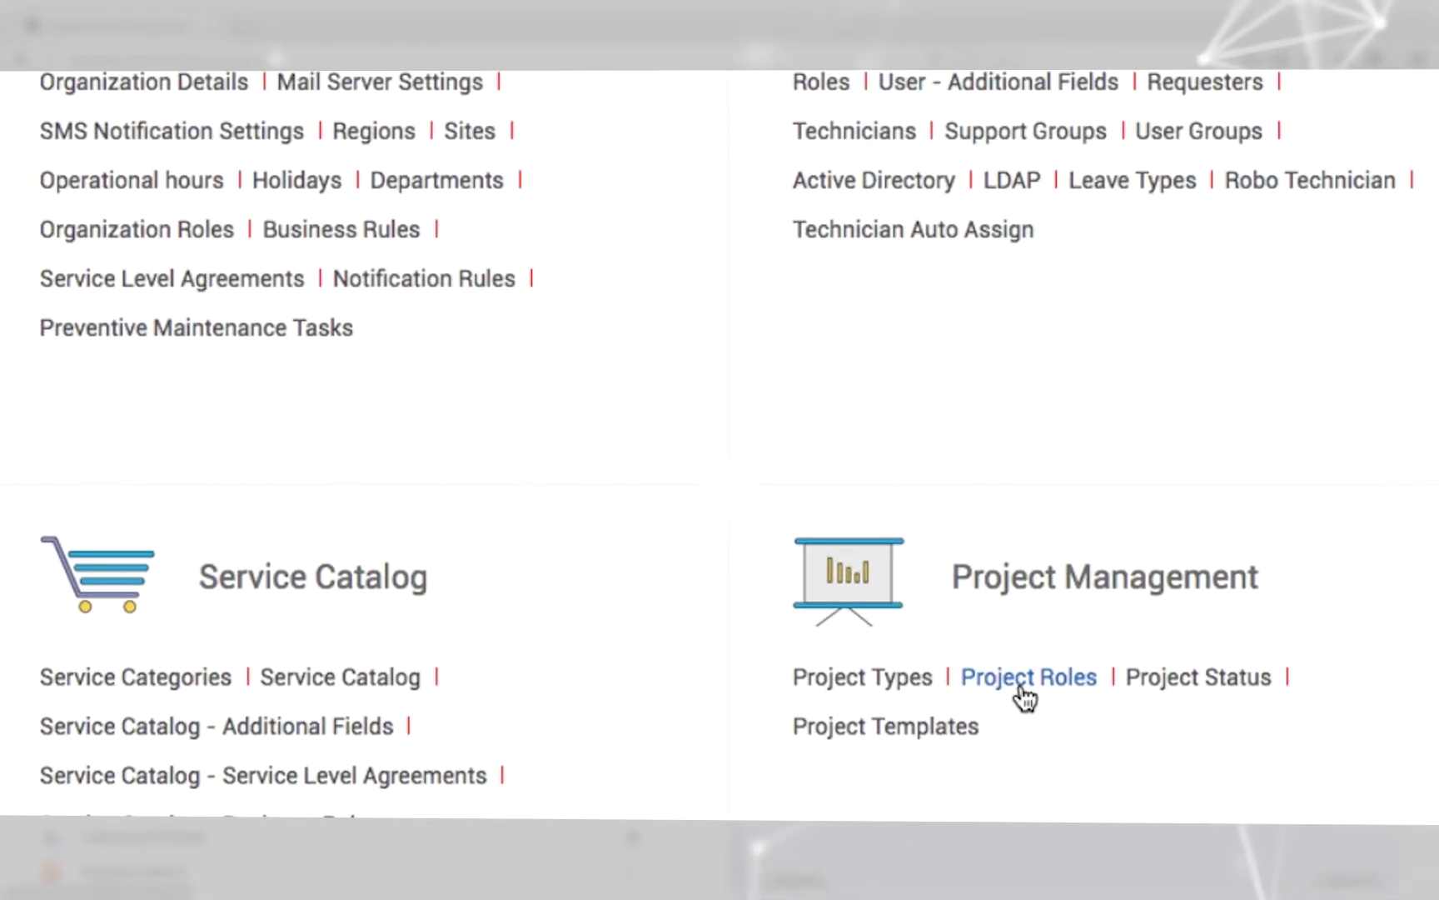
Associate a new Firewall Setup/Upgrade-template project with the Firewall changes for 2017 change
{"action": "left_click", "coordinate": [1020, 686]}
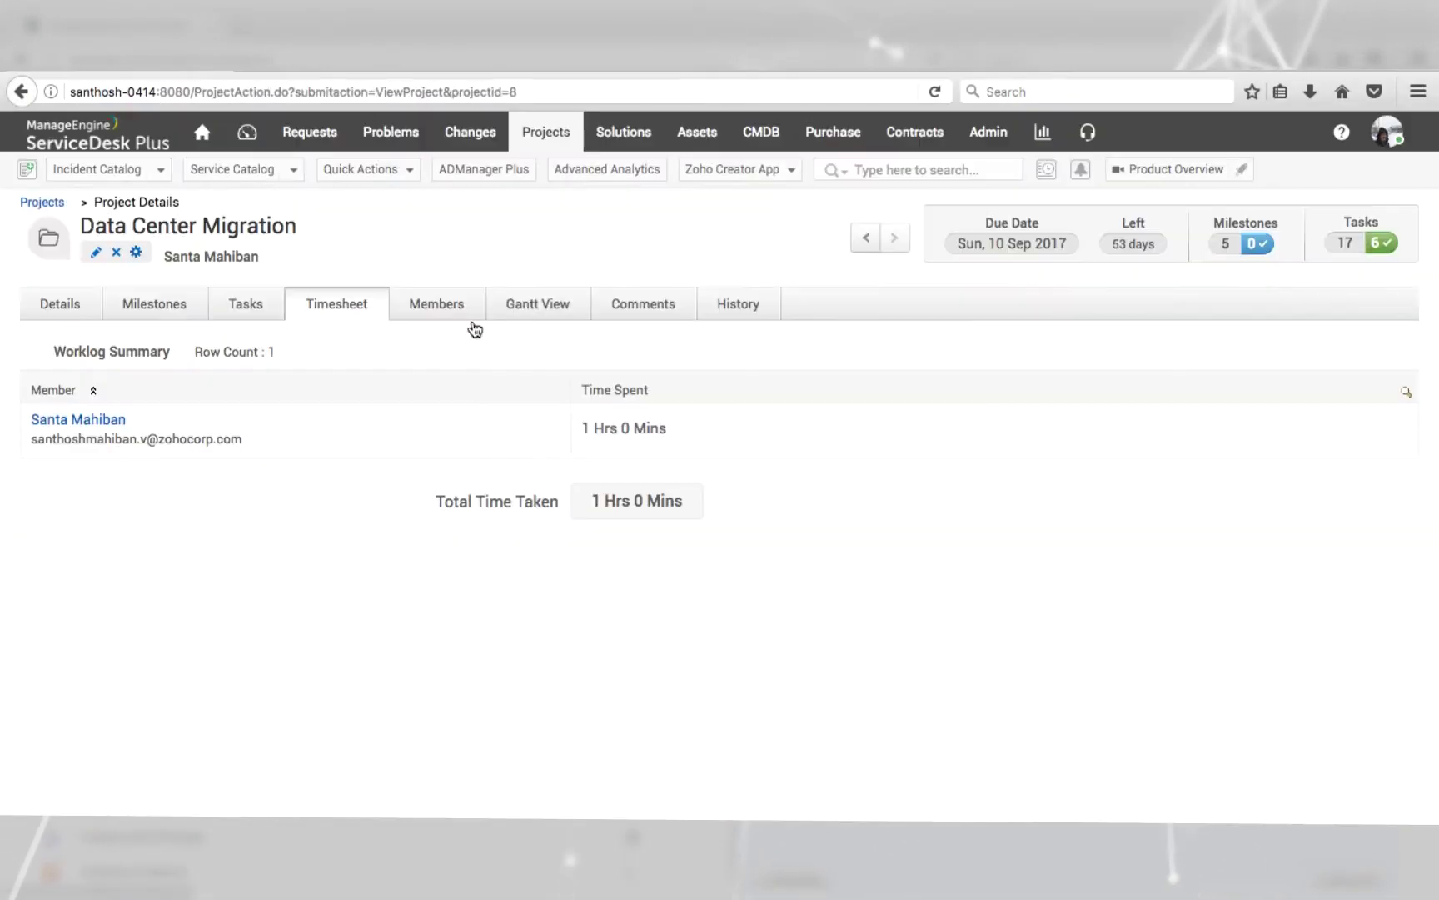
{"action": "left_click", "coordinate": [520, 305]}
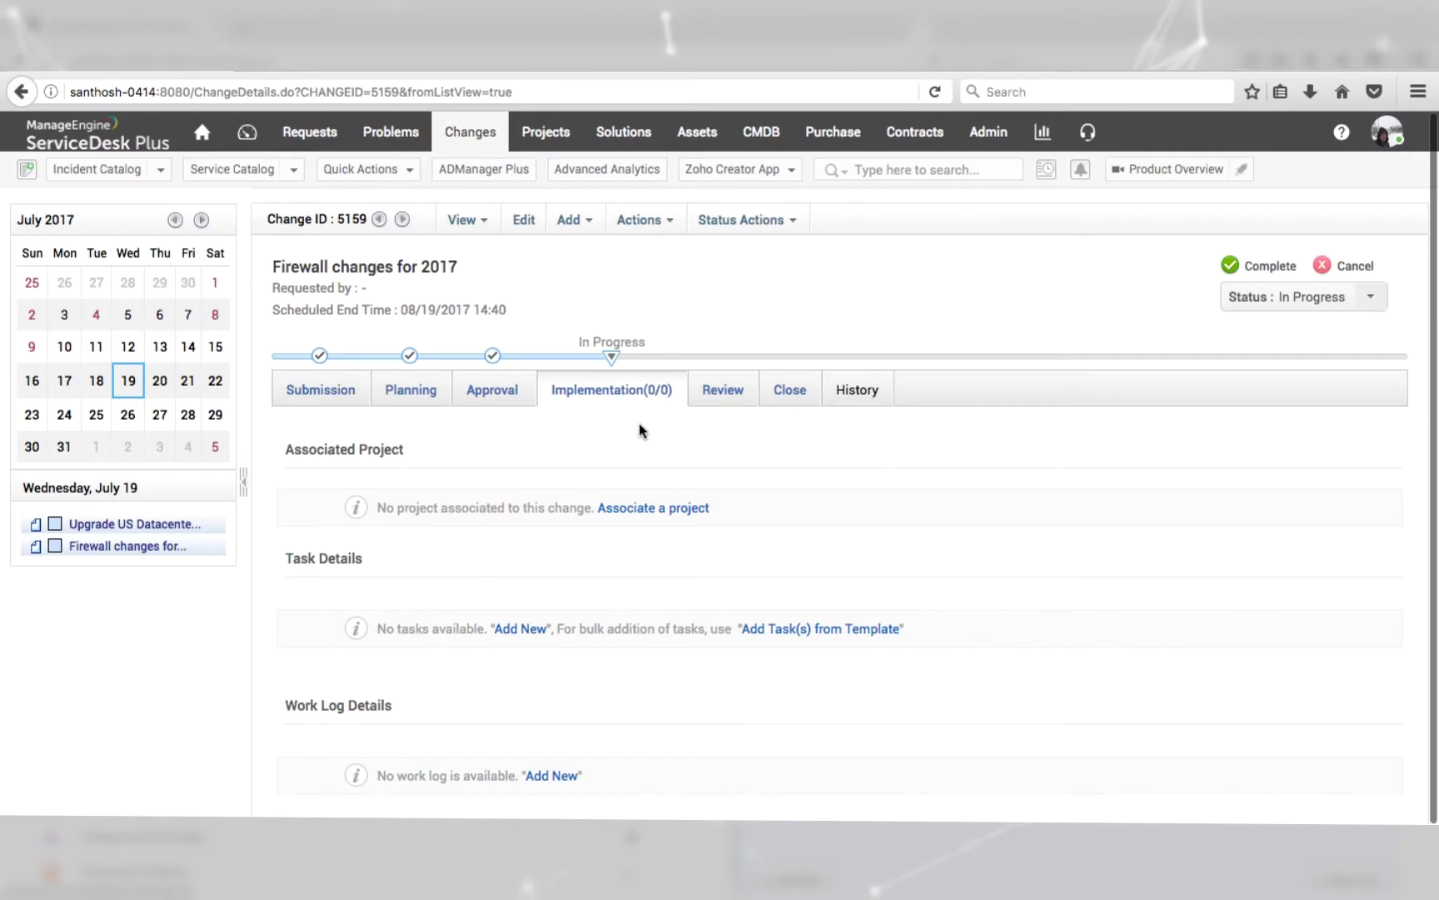
{"action": "left_click", "coordinate": [651, 508]}
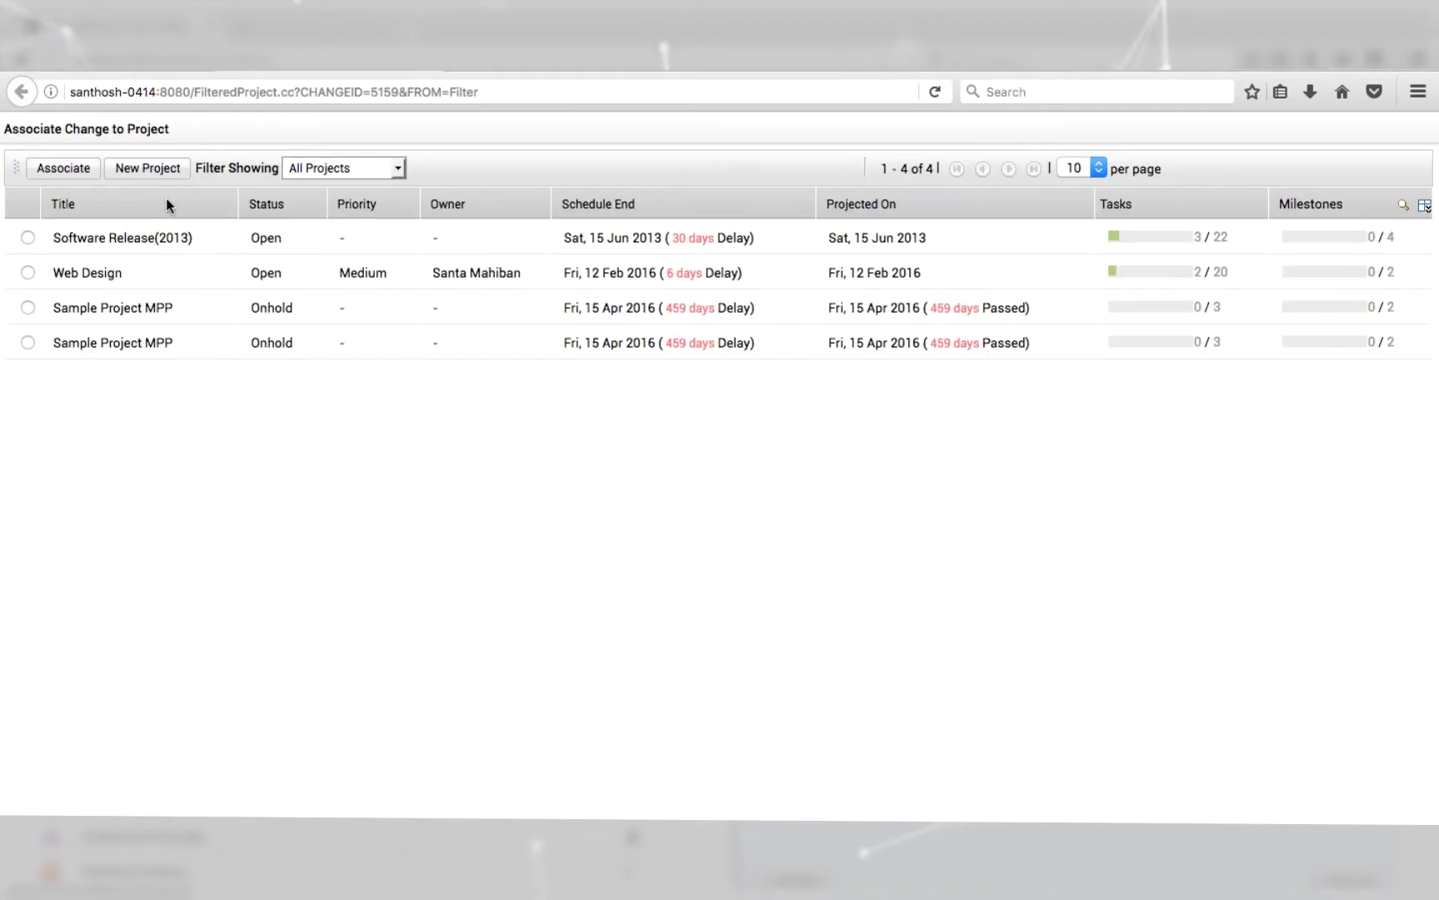
{"action": "left_click", "coordinate": [164, 171]}
{"action": "left_click", "coordinate": [1076, 230]}
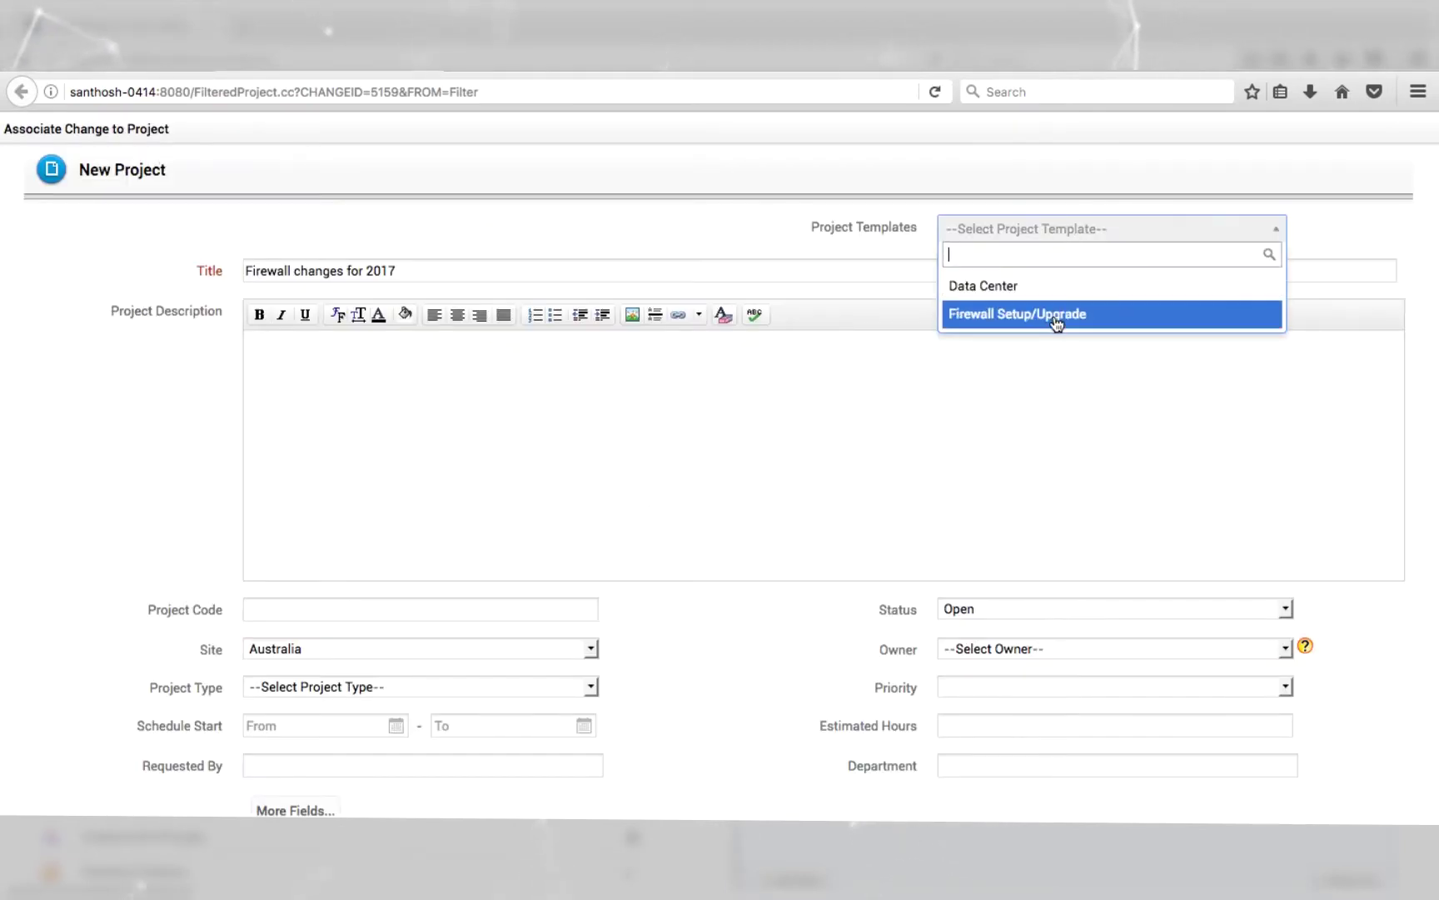
{"action": "left_click", "coordinate": [1049, 316]}
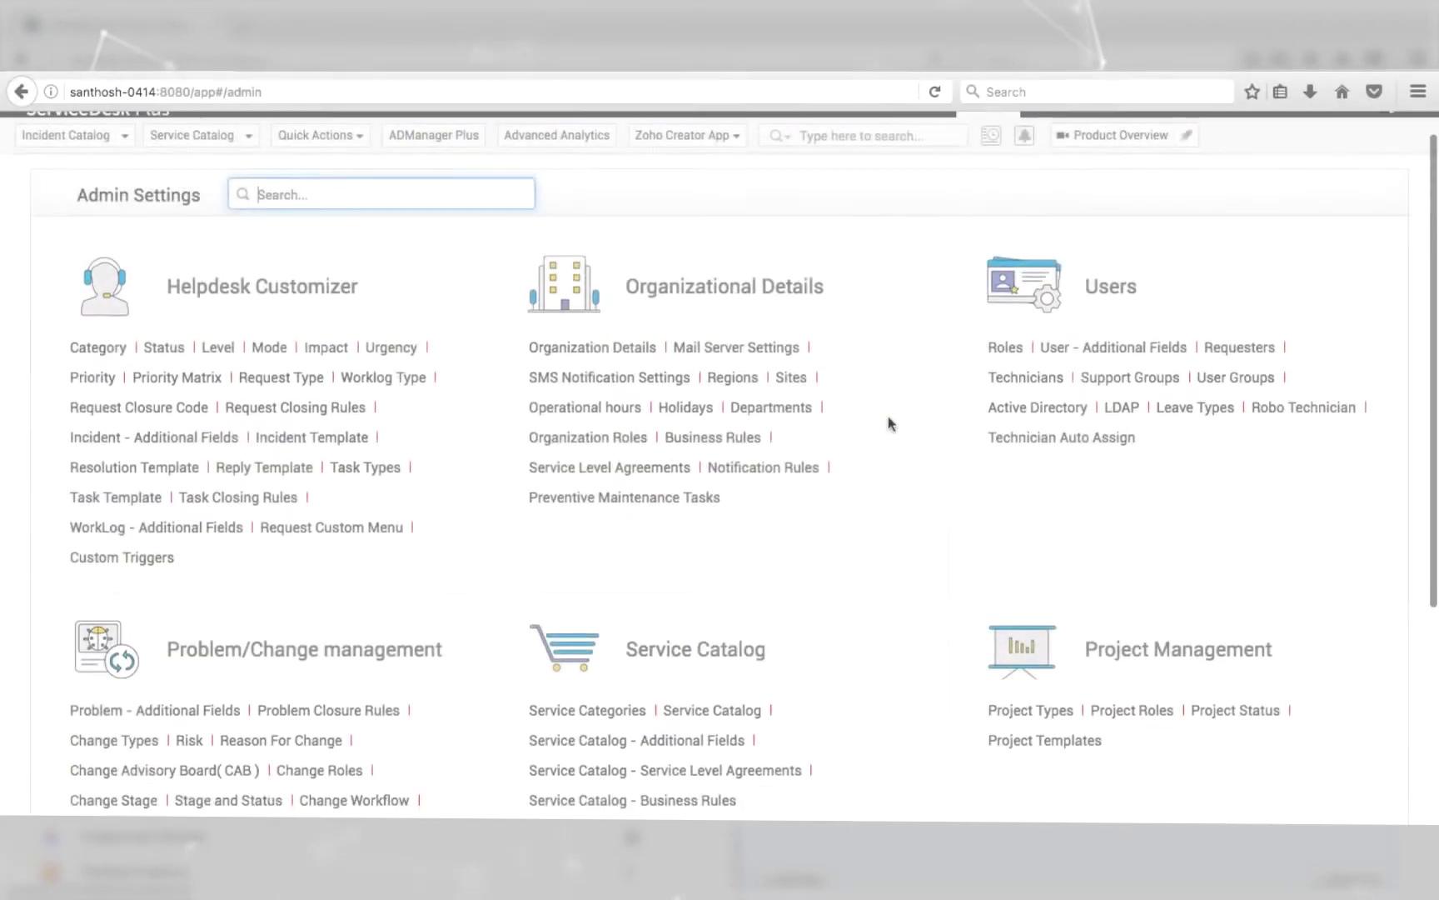
Create the Software Upgrade project template using Save and Add Milestone
{"action": "scroll", "coordinate": [888, 416], "scroll_direction": "down", "scroll_amount": 5}
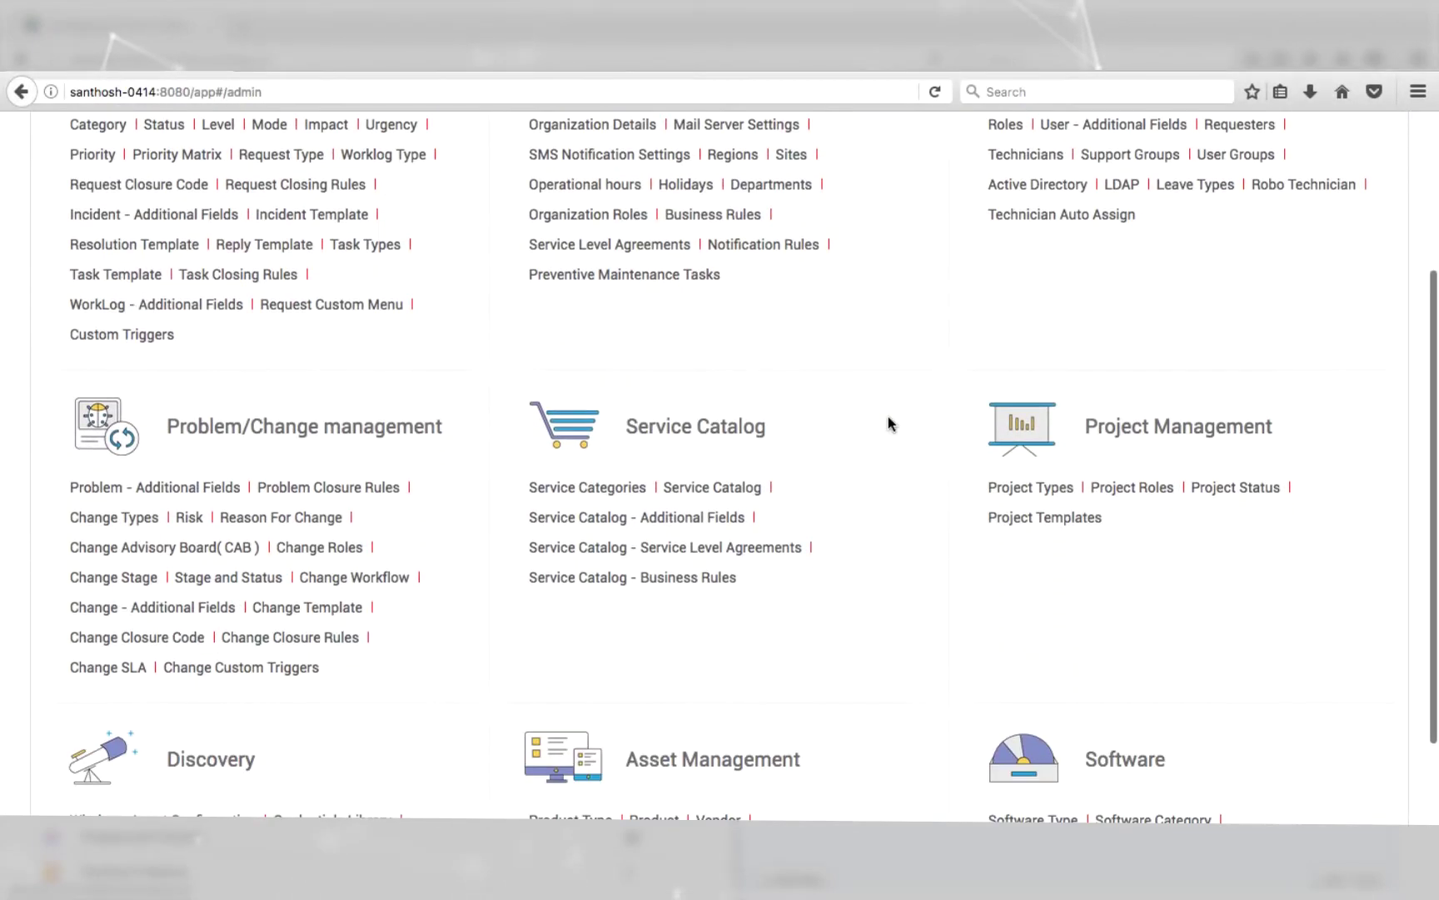
{"action": "left_click", "coordinate": [1028, 520]}
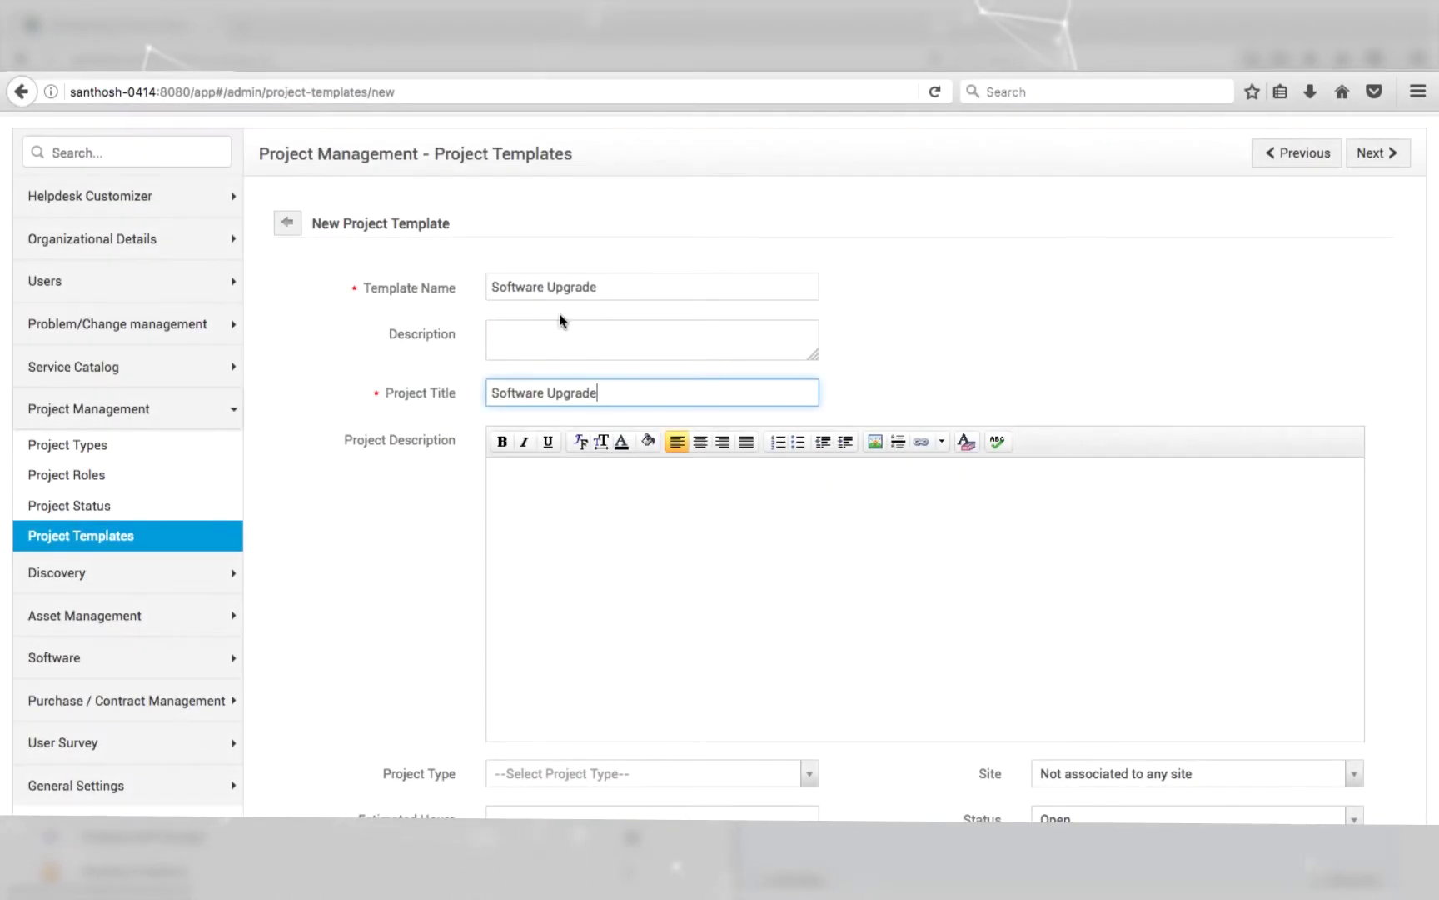
{"action": "scroll", "coordinate": [559, 375], "scroll_direction": "down", "scroll_amount": 4}
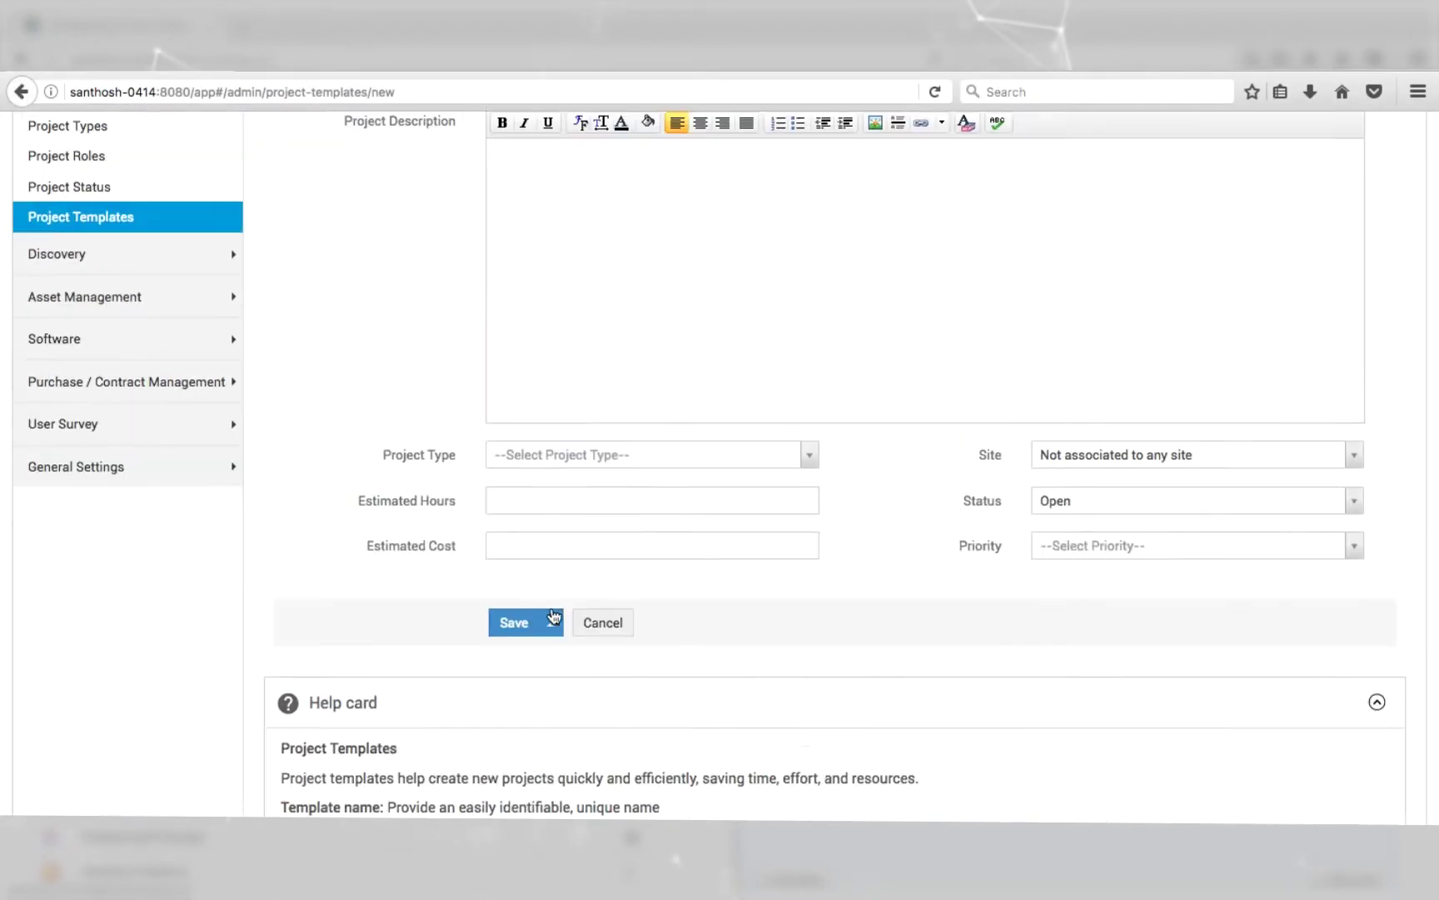
{"action": "left_click", "coordinate": [553, 620]}
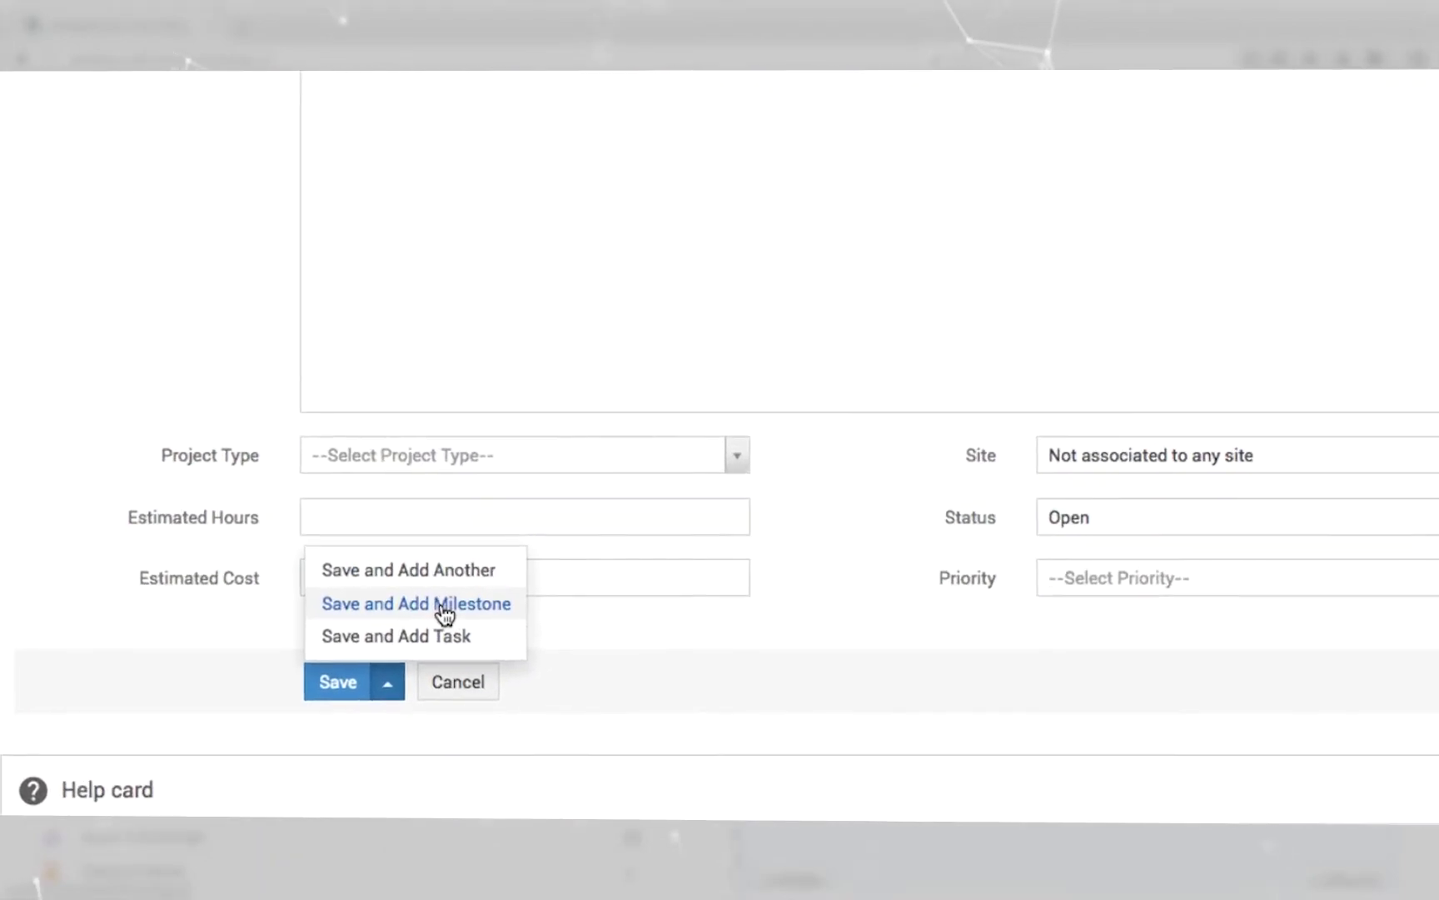
{"action": "left_click", "coordinate": [458, 611]}
{"action": "left_click", "coordinate": [459, 111]}
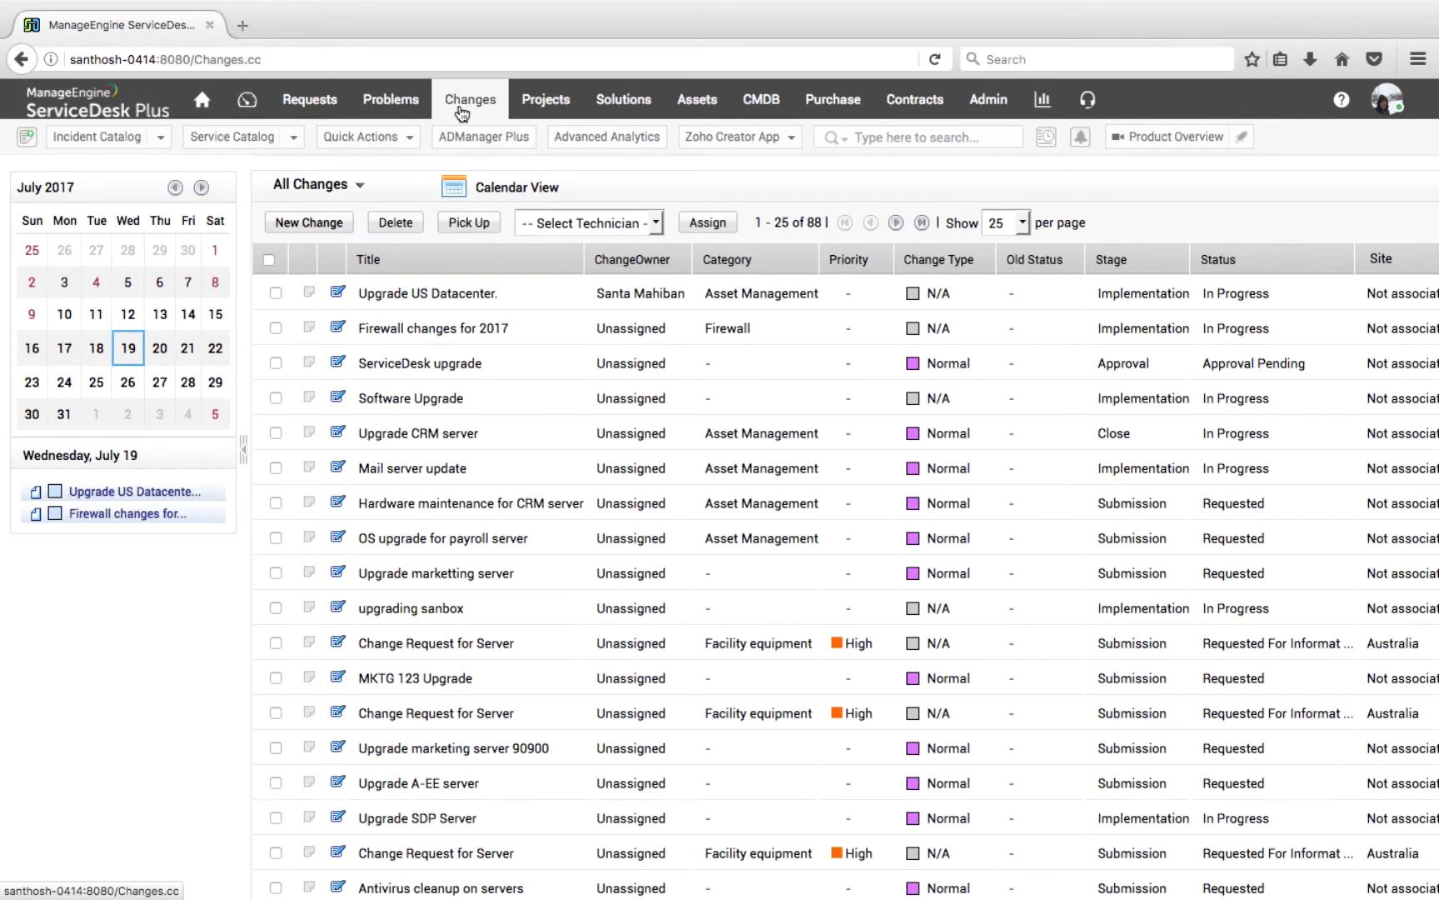
From the Upgrade US Datacenter change, check Data Center Migration's tasks and milestones, then return to All Projects
{"action": "left_click", "coordinate": [452, 295]}
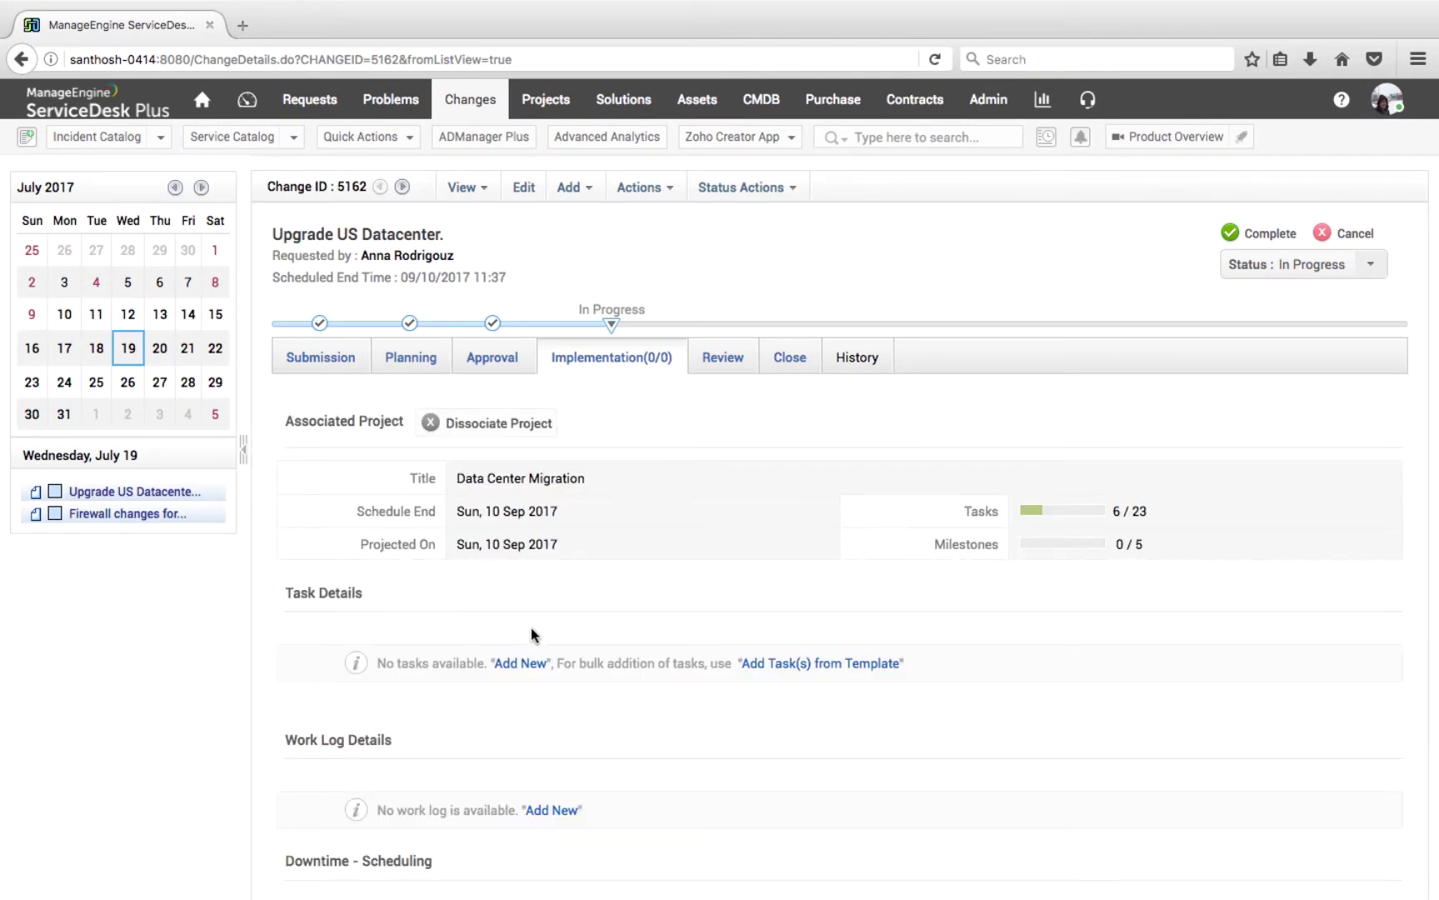
{"action": "left_click", "coordinate": [543, 492]}
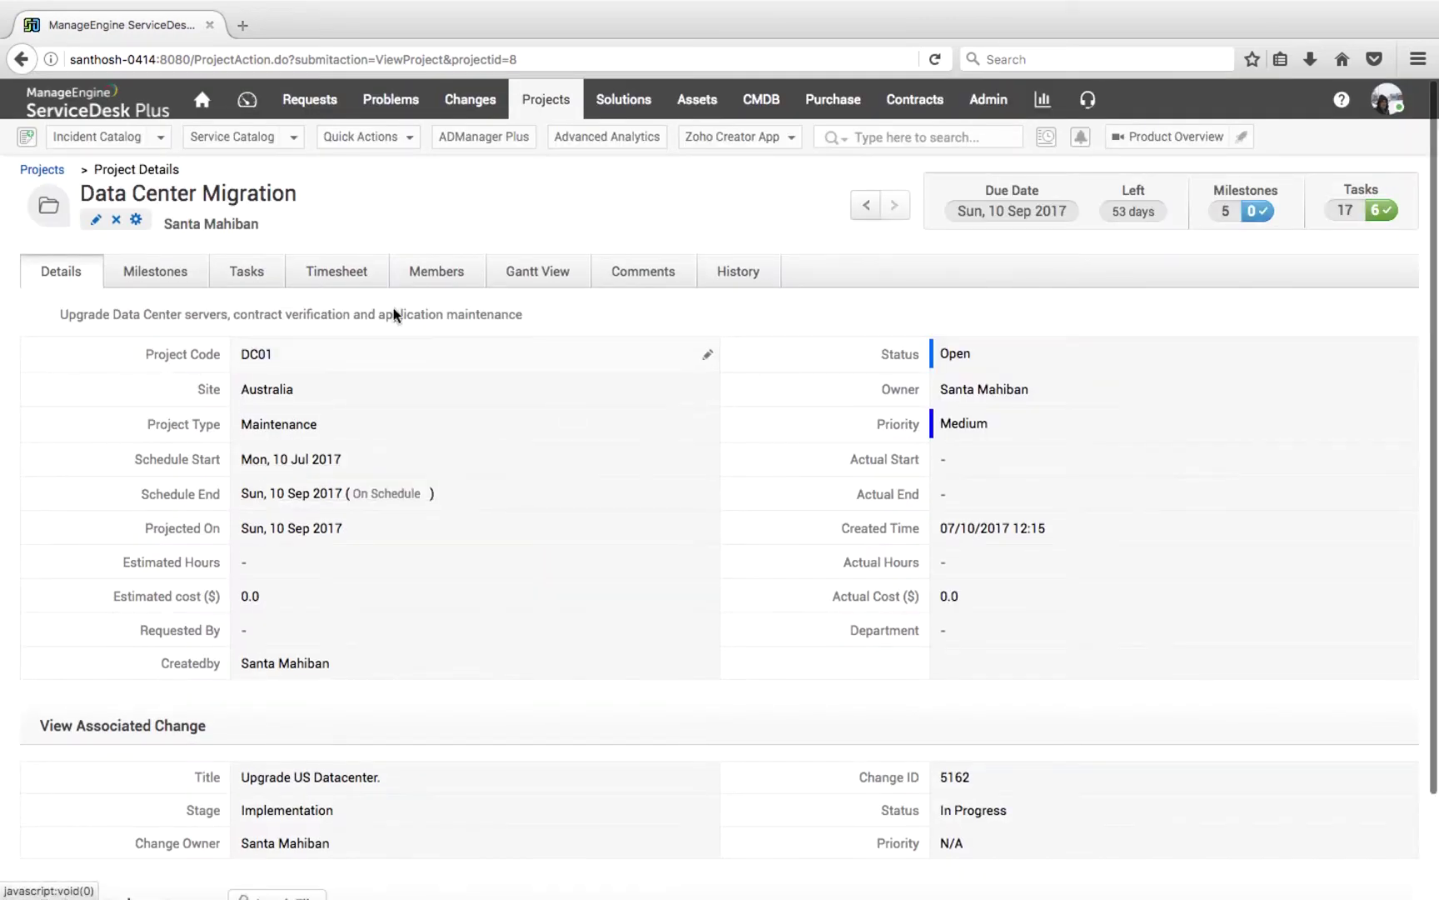
{"action": "left_click", "coordinate": [231, 280]}
{"action": "left_click", "coordinate": [199, 281]}
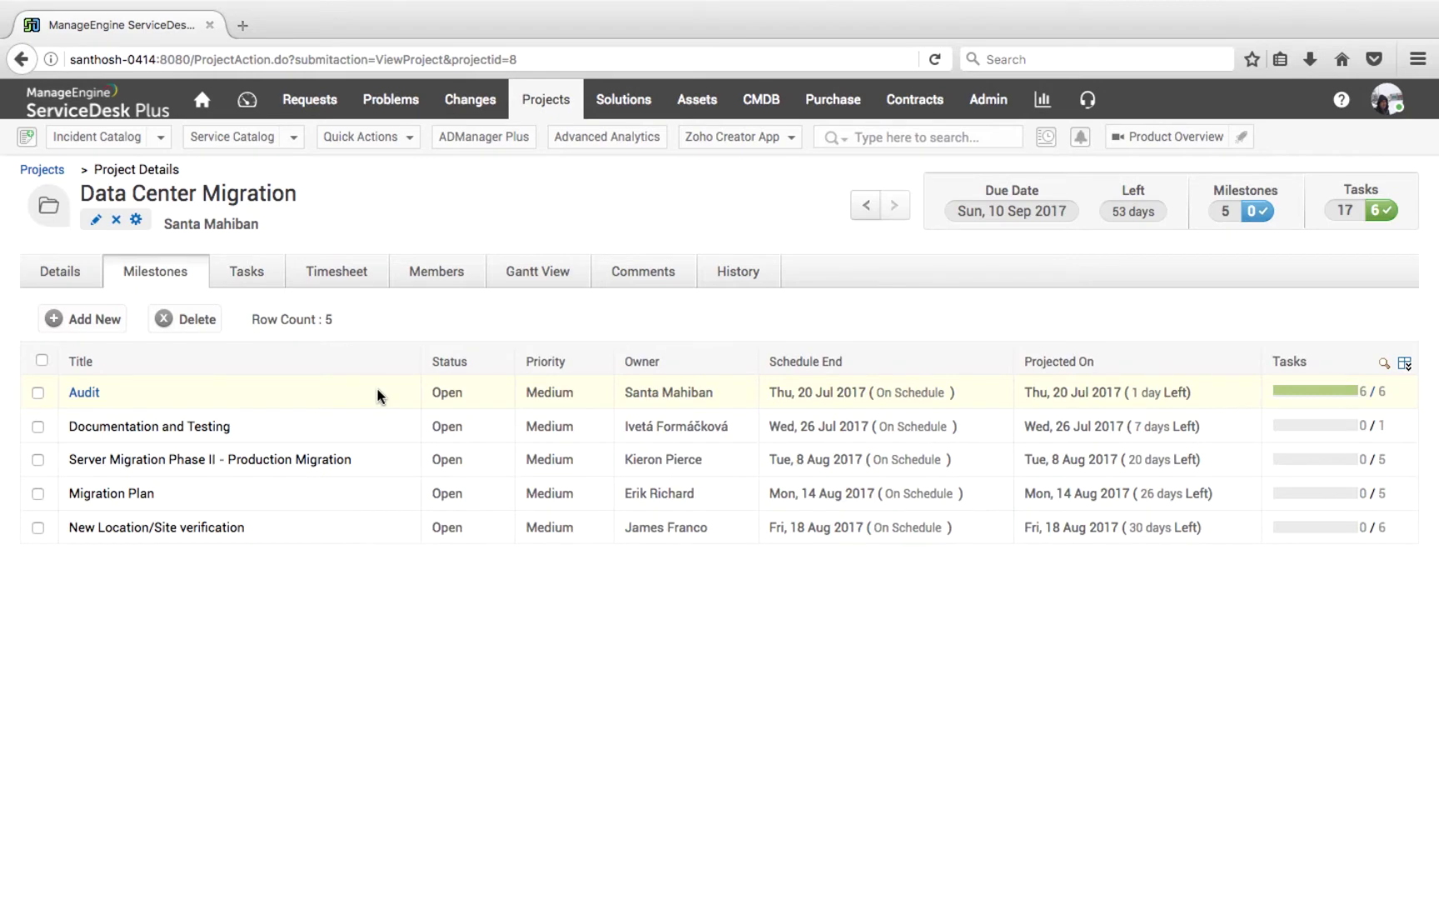
{"action": "left_click", "coordinate": [55, 171]}
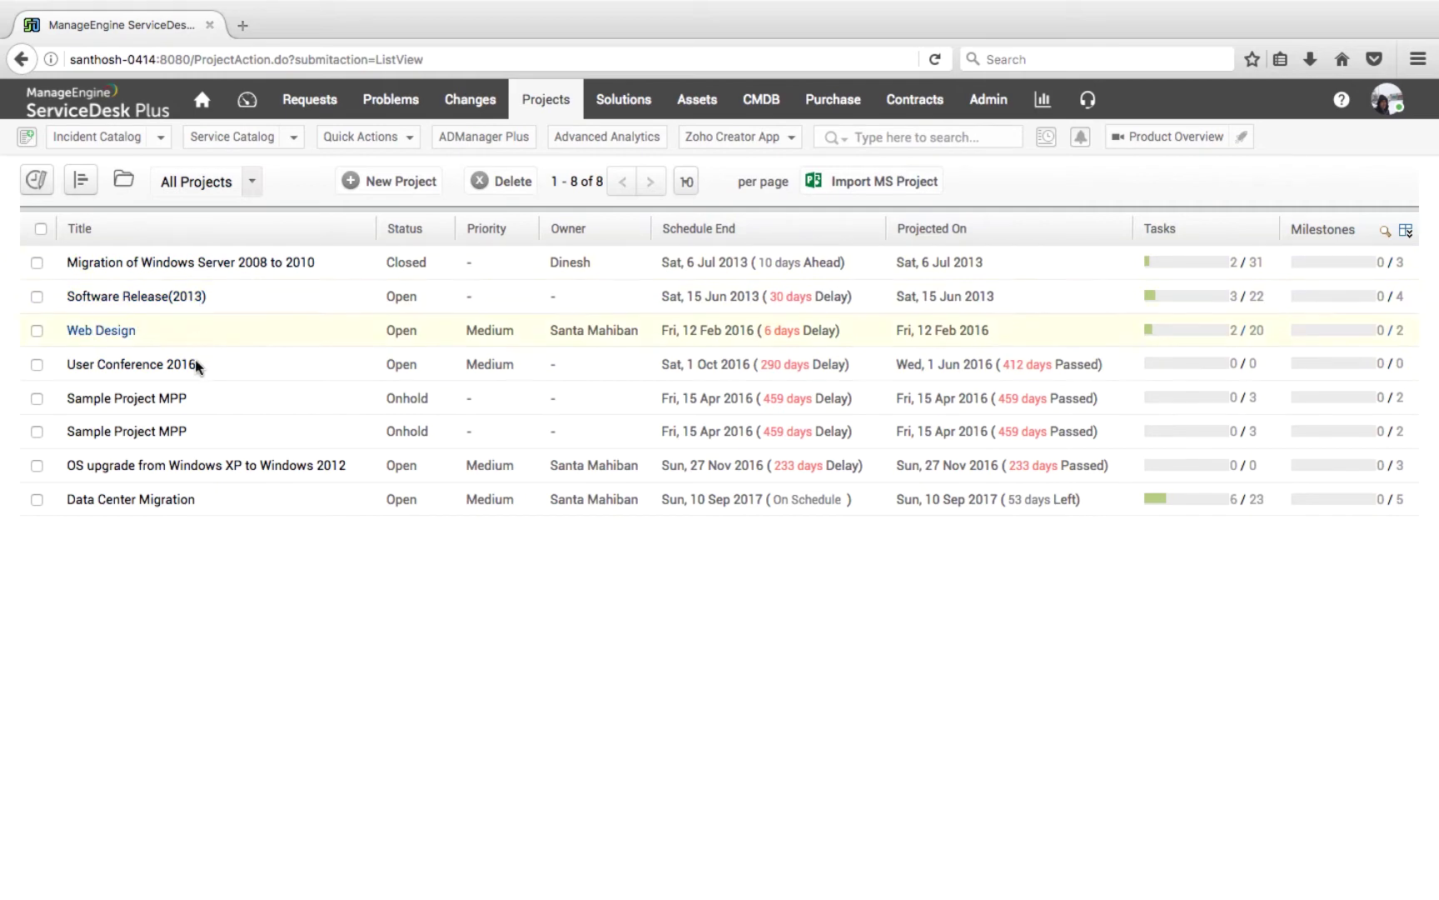
{"action": "left_click", "coordinate": [135, 498]}
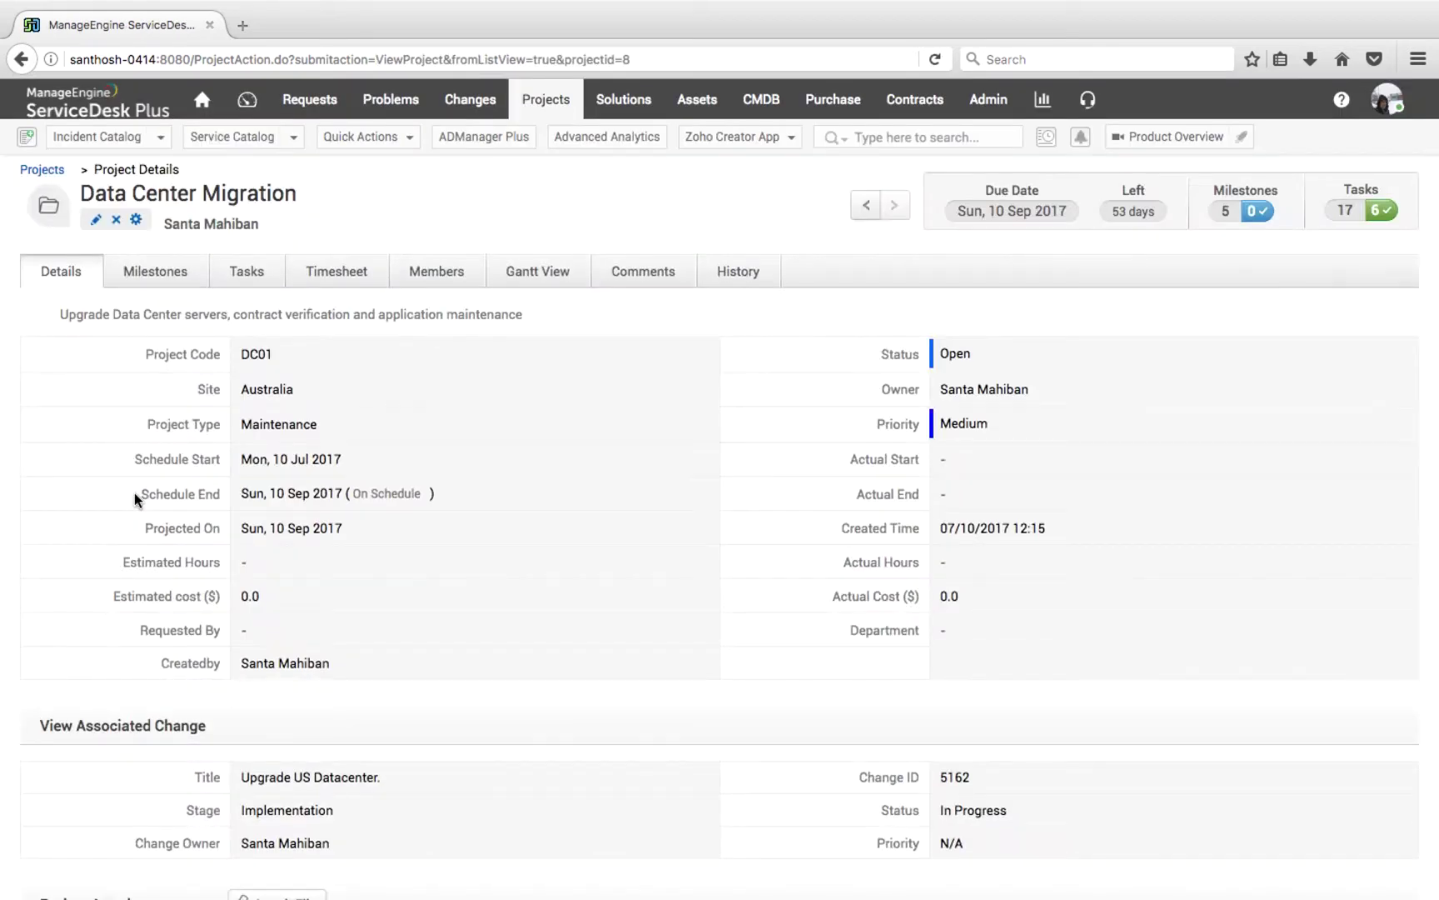
{"action": "scroll", "coordinate": [389, 508], "scroll_direction": "down", "scroll_amount": 3}
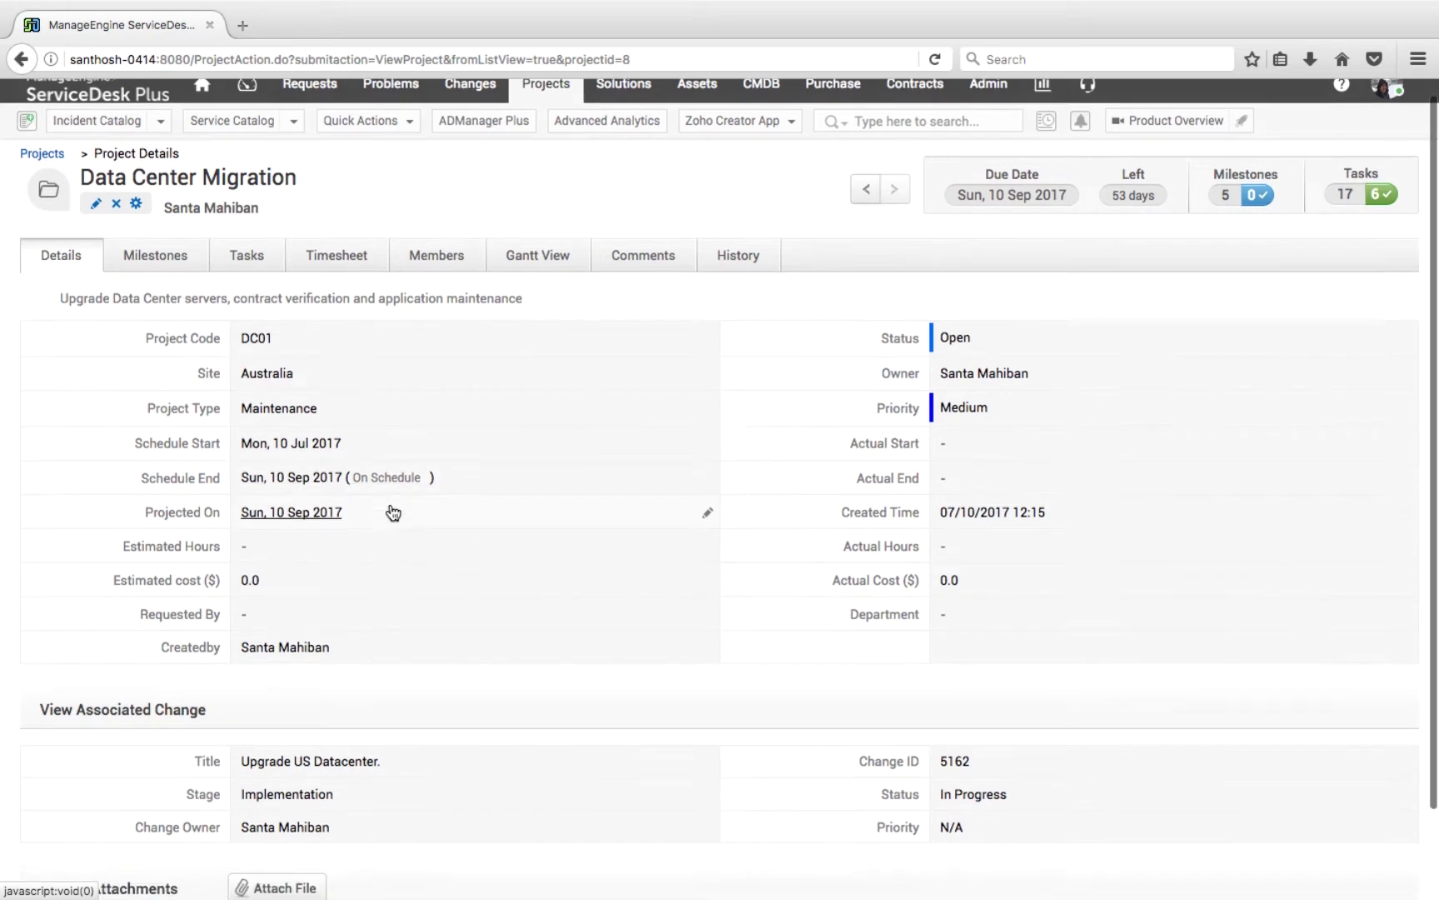
{"action": "scroll", "coordinate": [391, 508], "scroll_direction": "up", "scroll_amount": 3}
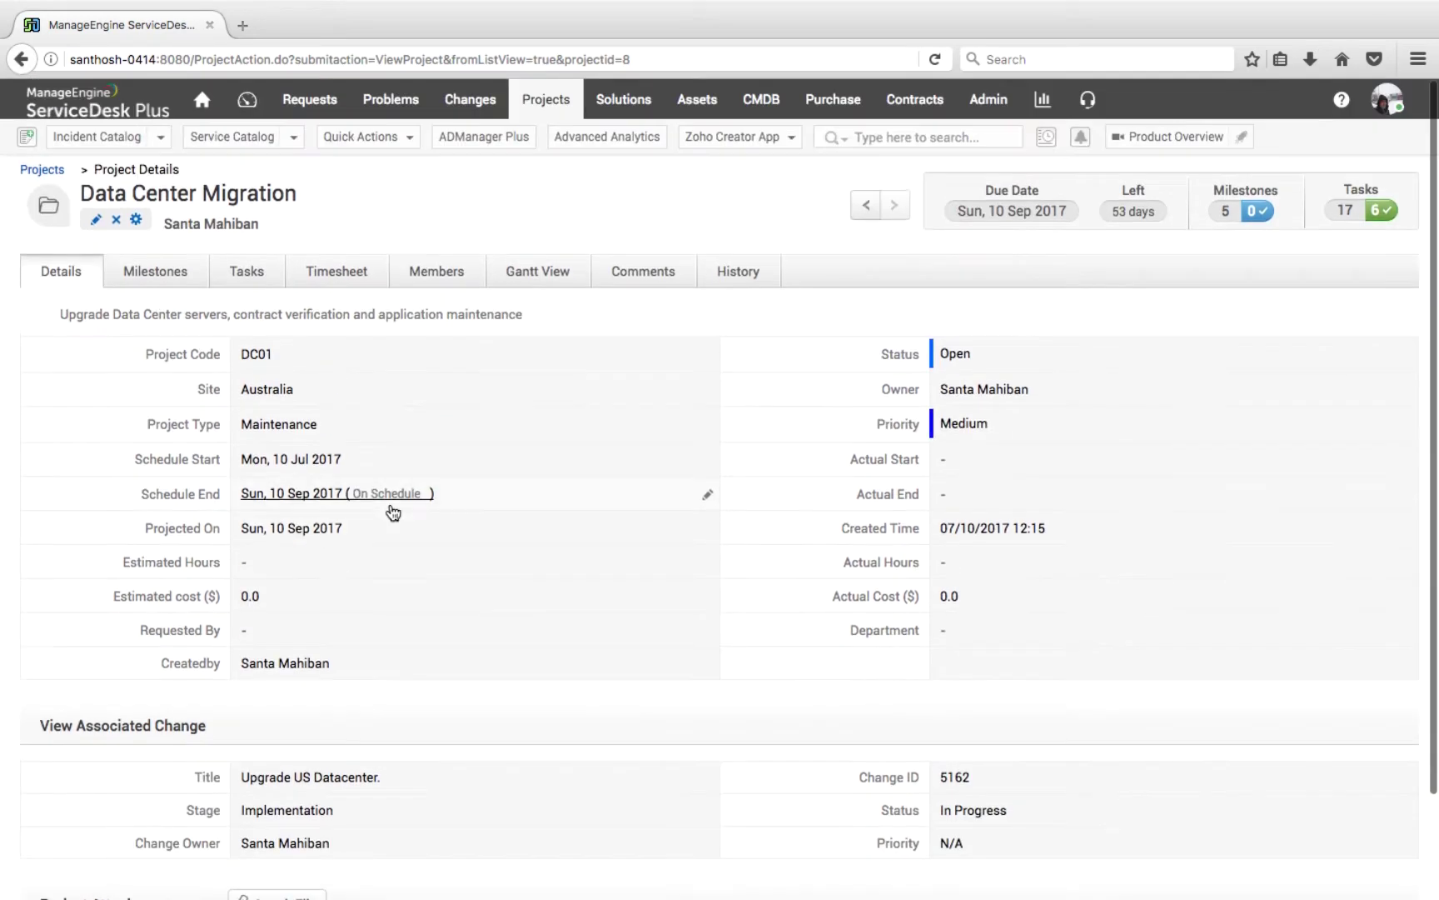
{"action": "left_click", "coordinate": [533, 277]}
{"action": "scroll", "coordinate": [820, 257], "scroll_direction": "down", "scroll_amount": 1}
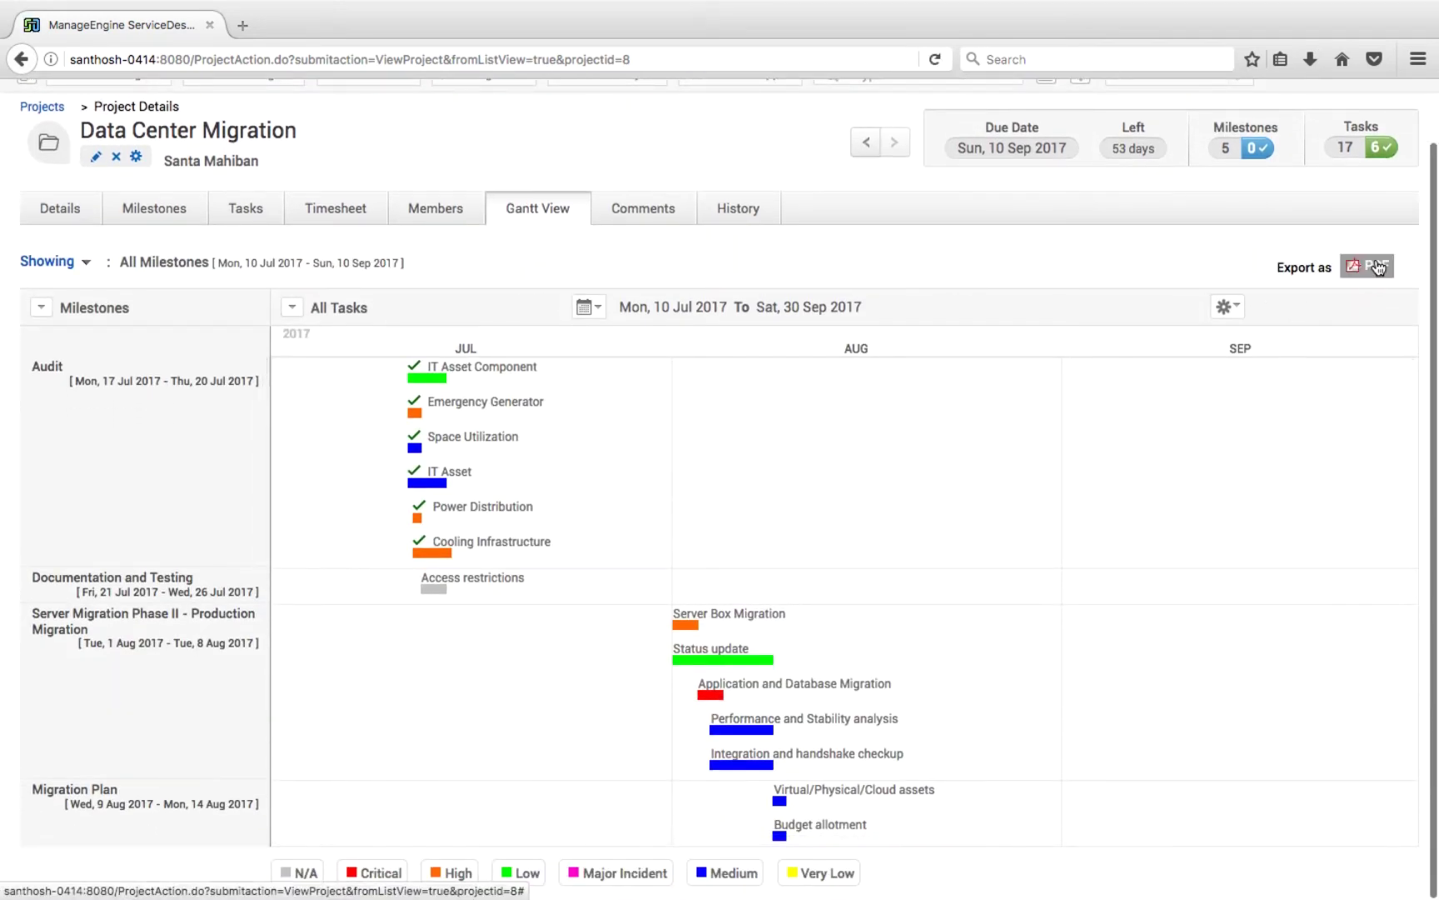
{"action": "scroll", "coordinate": [520, 193], "scroll_direction": "up", "scroll_amount": 1}
{"action": "left_click", "coordinate": [37, 170]}
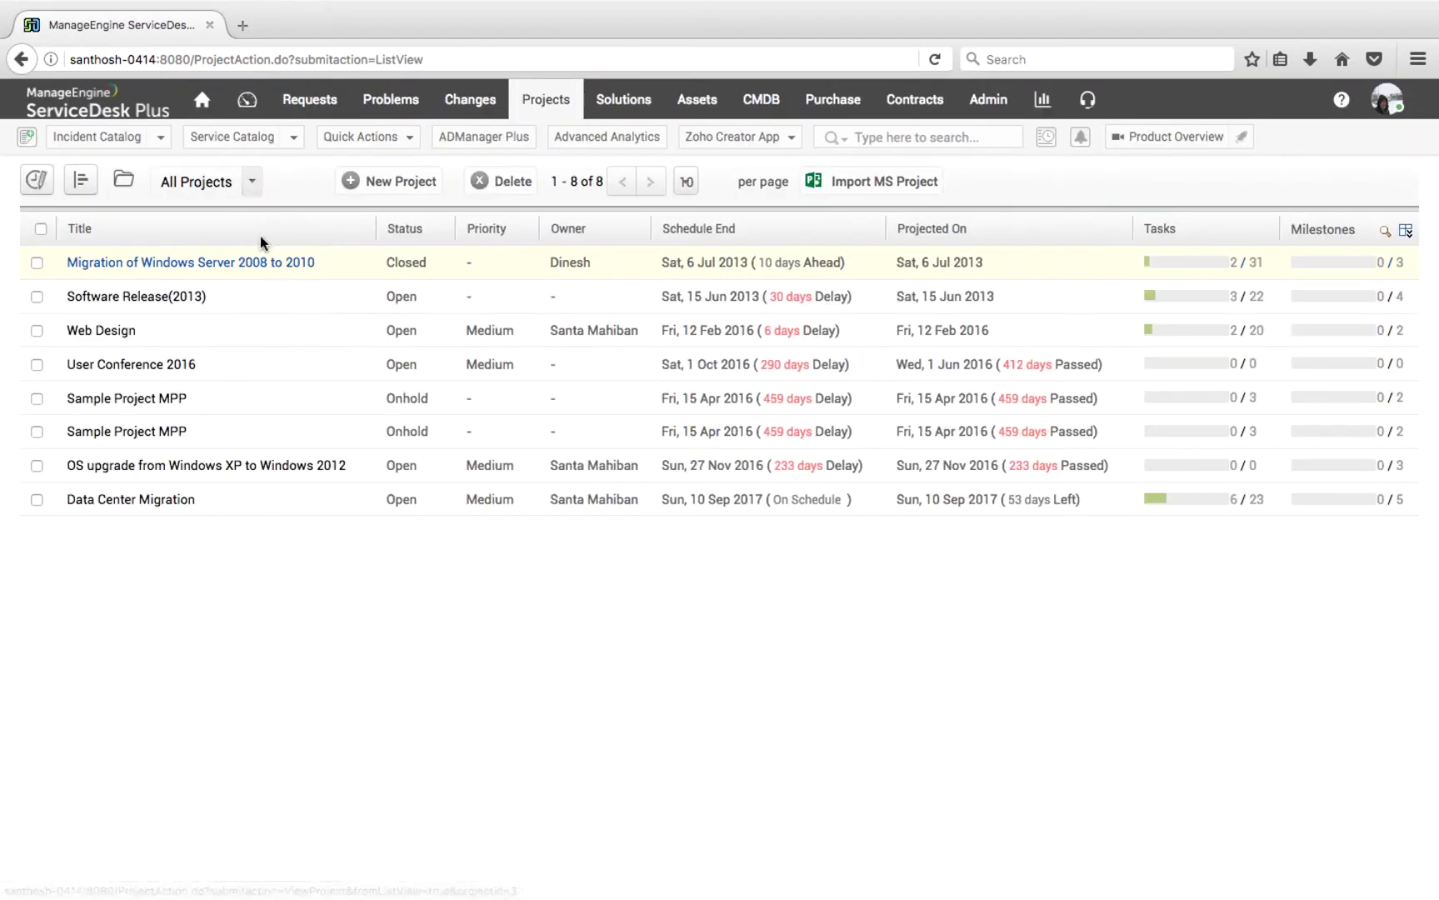
{"action": "left_click", "coordinate": [78, 181]}
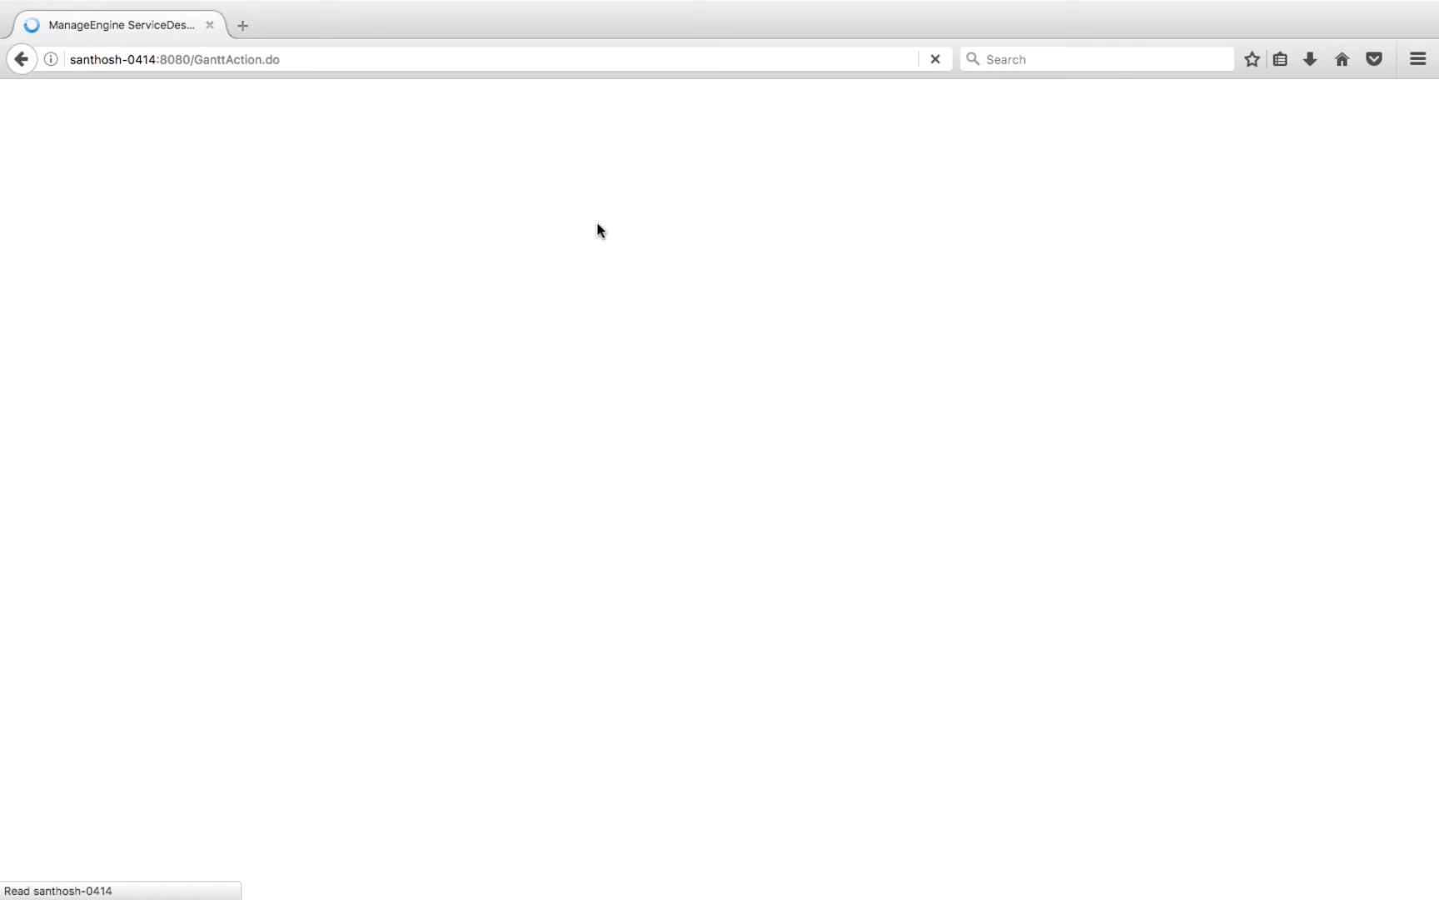
{"action": "left_click", "coordinate": [537, 93]}
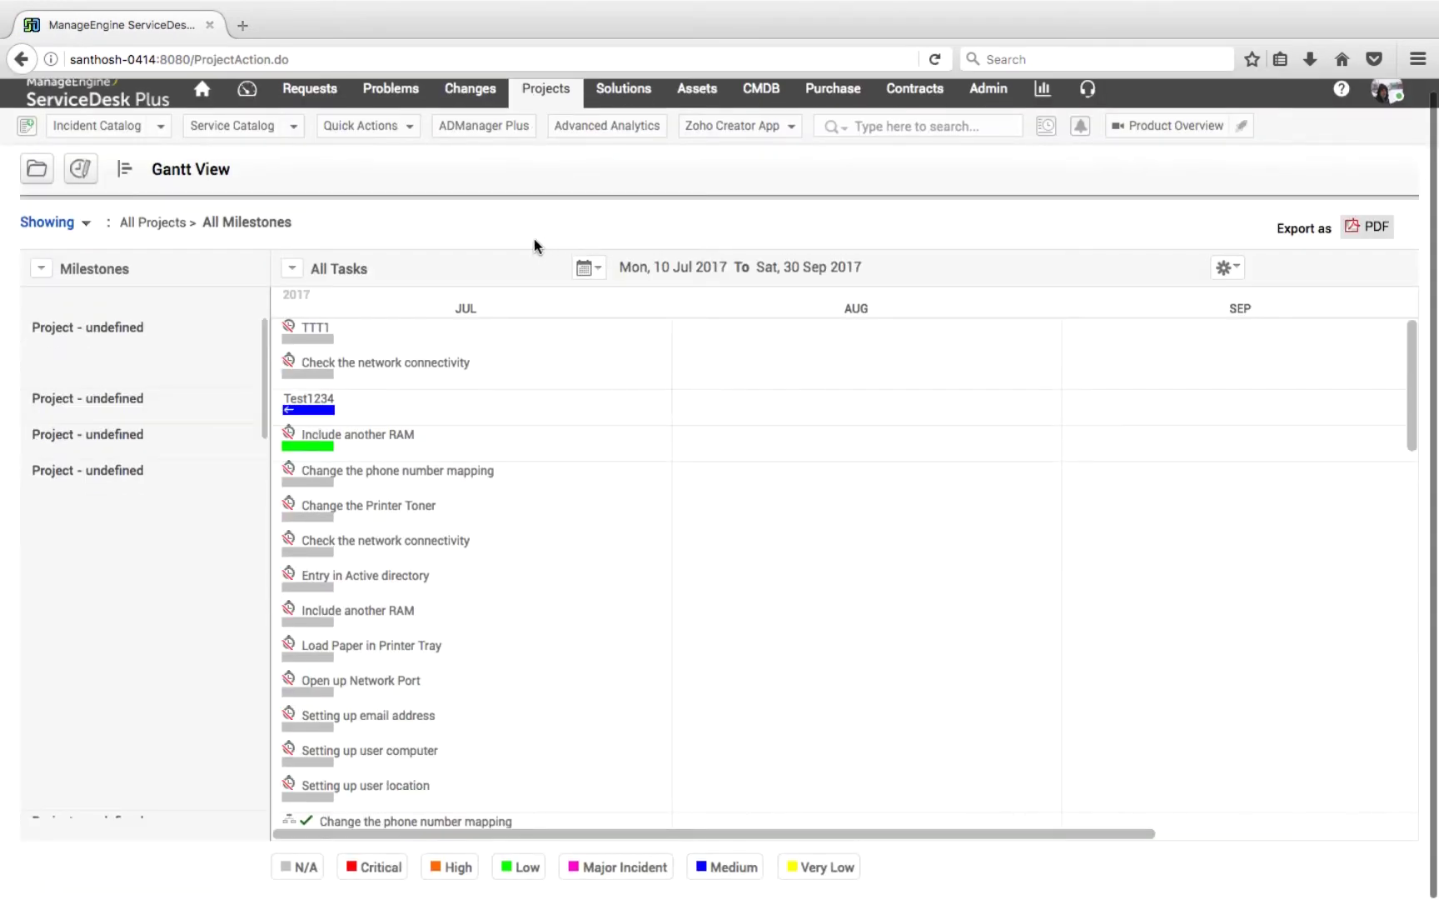
{"action": "left_click", "coordinate": [80, 171]}
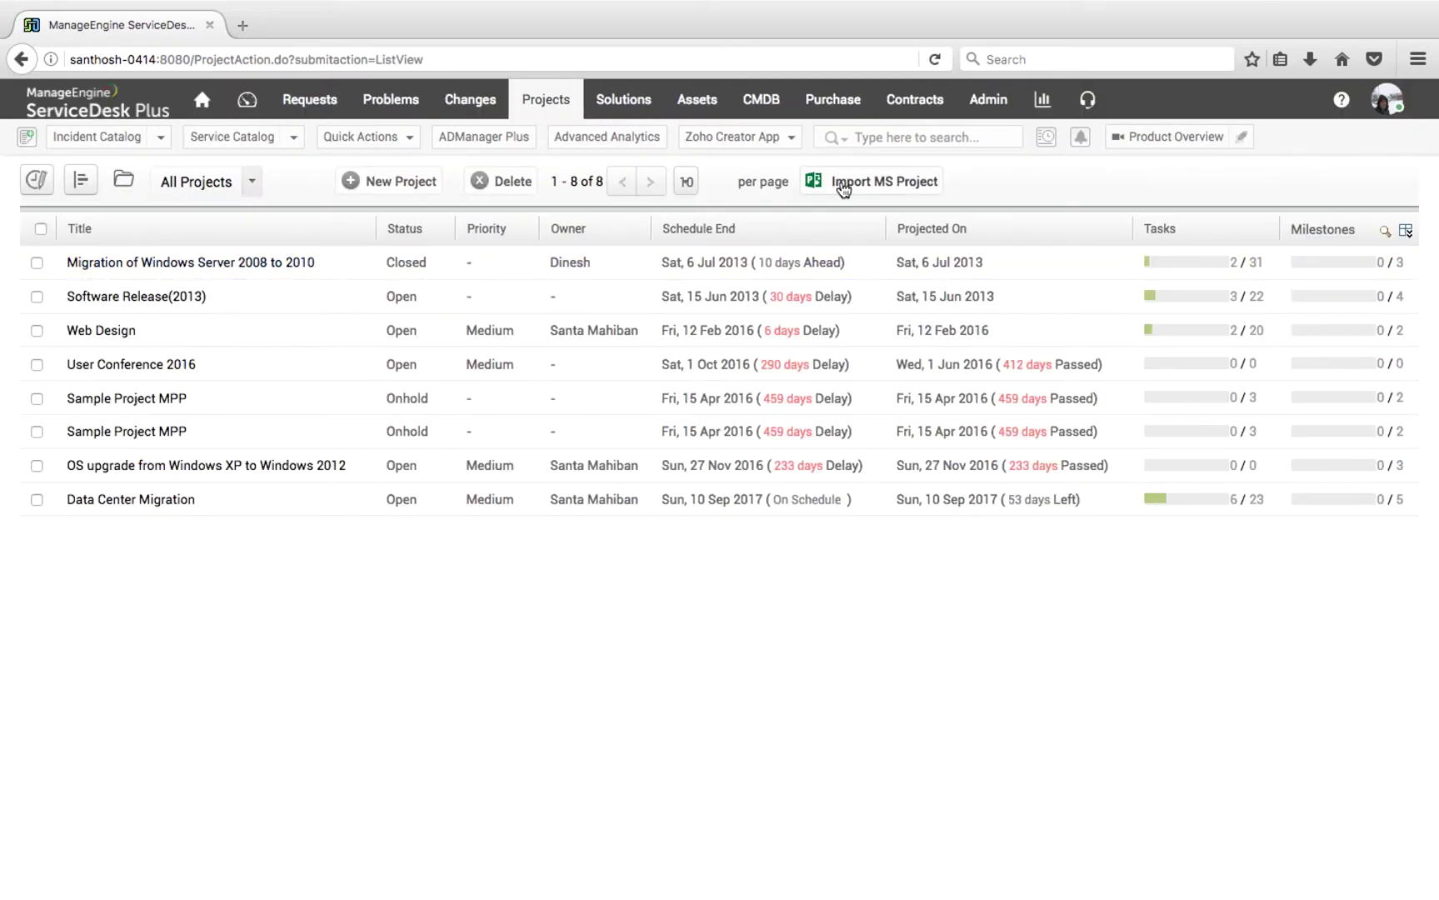
{"action": "left_click", "coordinate": [1006, 108]}
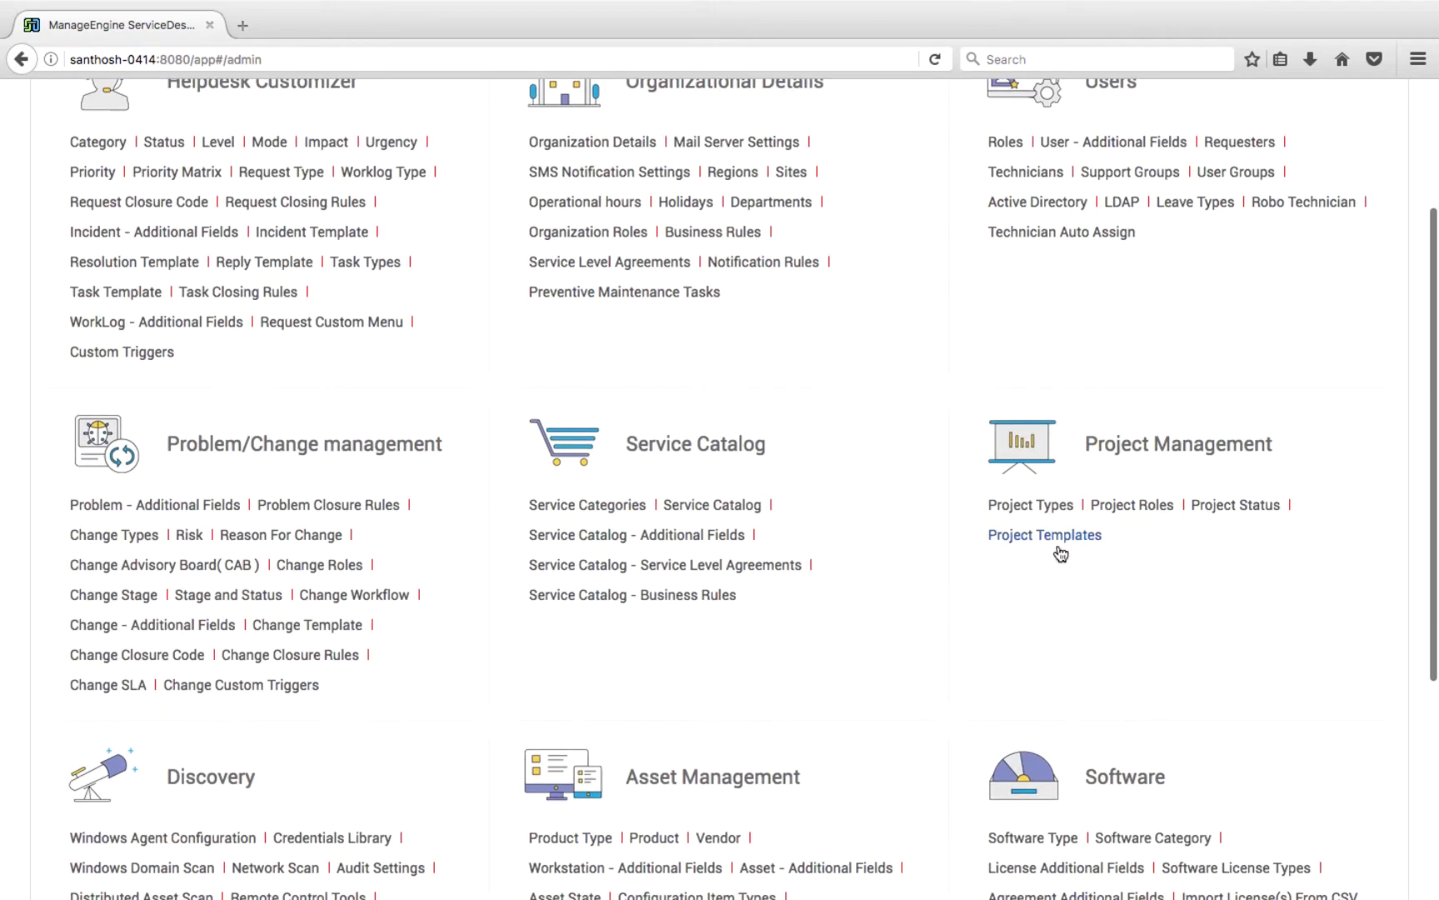
{"action": "left_click", "coordinate": [1061, 544]}
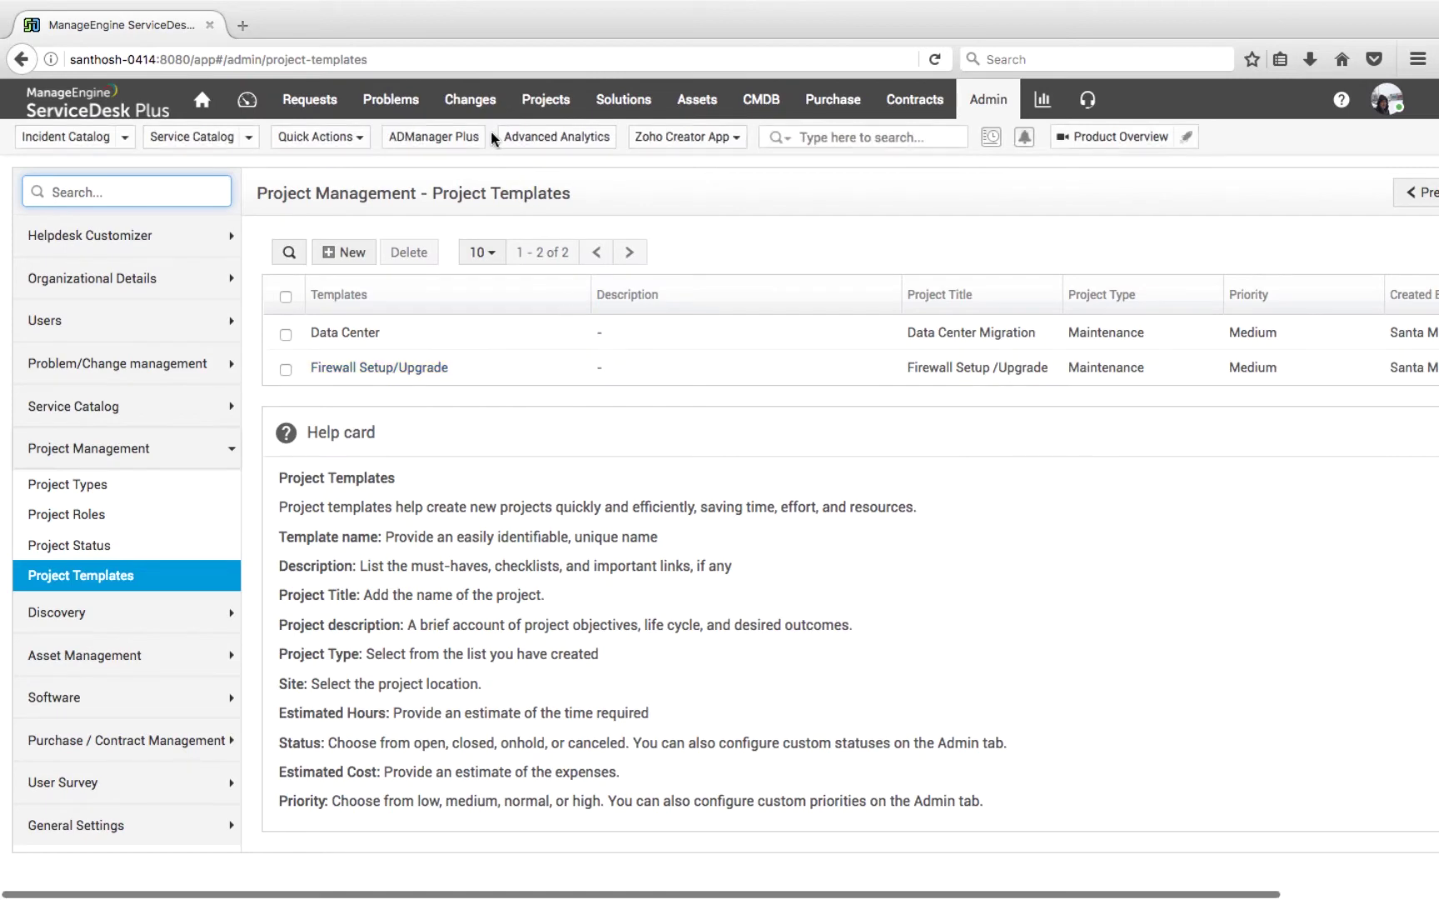
{"action": "left_click", "coordinate": [546, 100]}
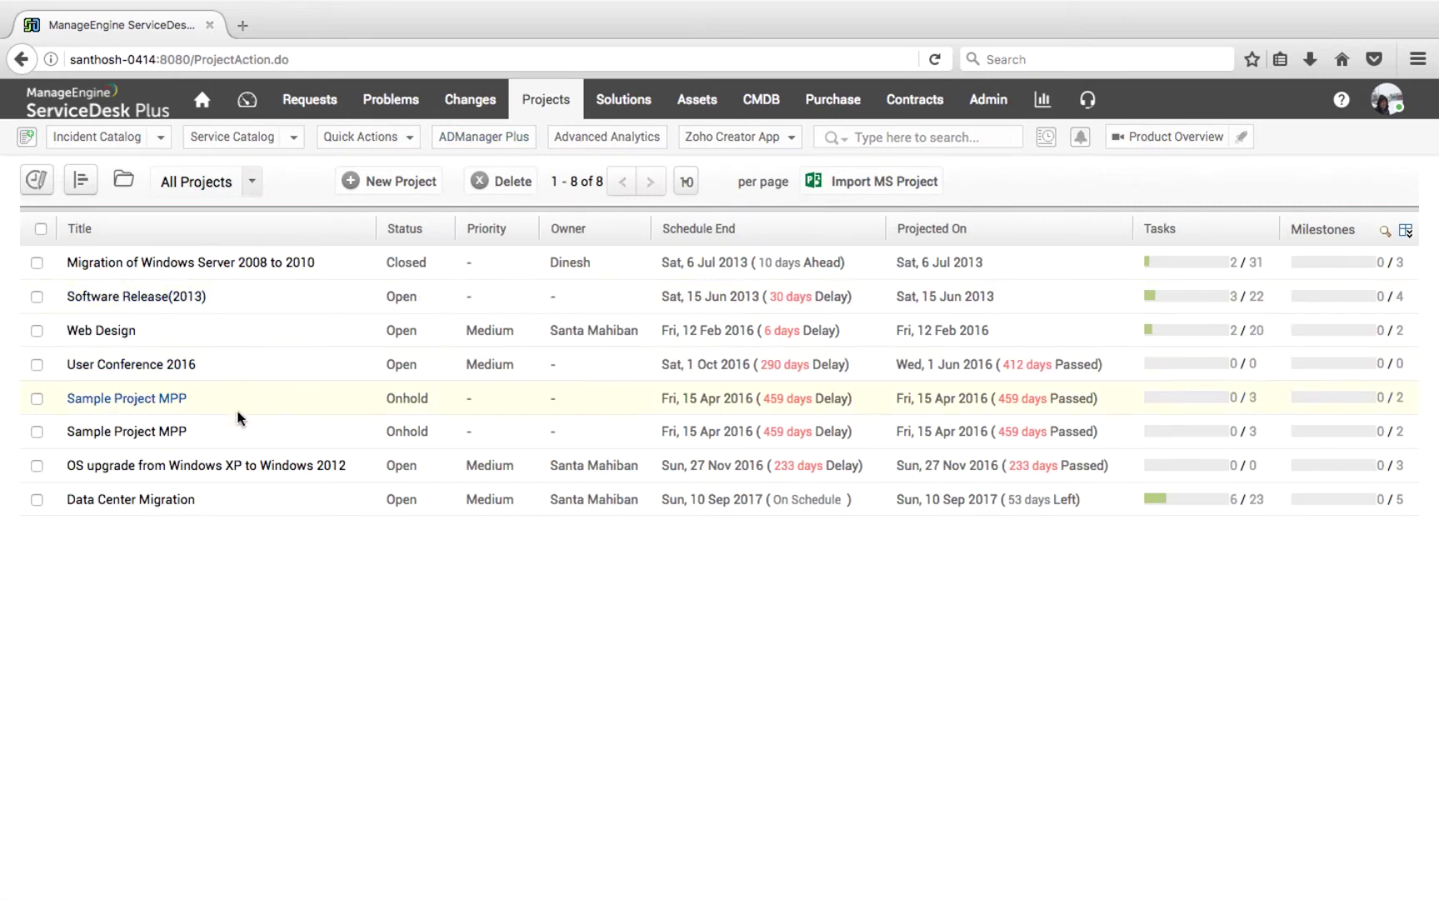
{"action": "left_click", "coordinate": [153, 501]}
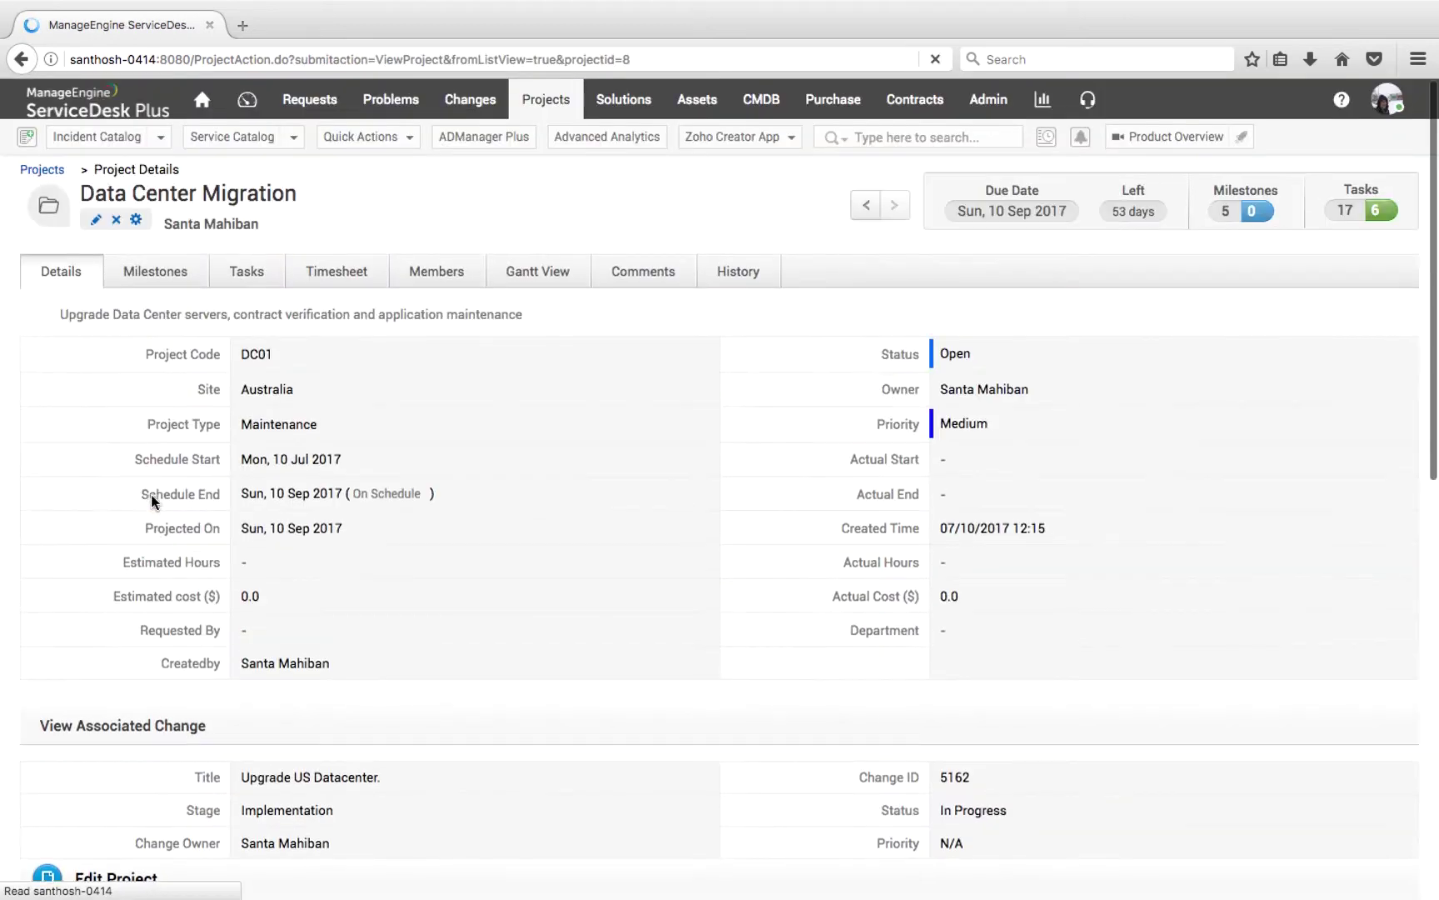
{"action": "left_click", "coordinate": [136, 219]}
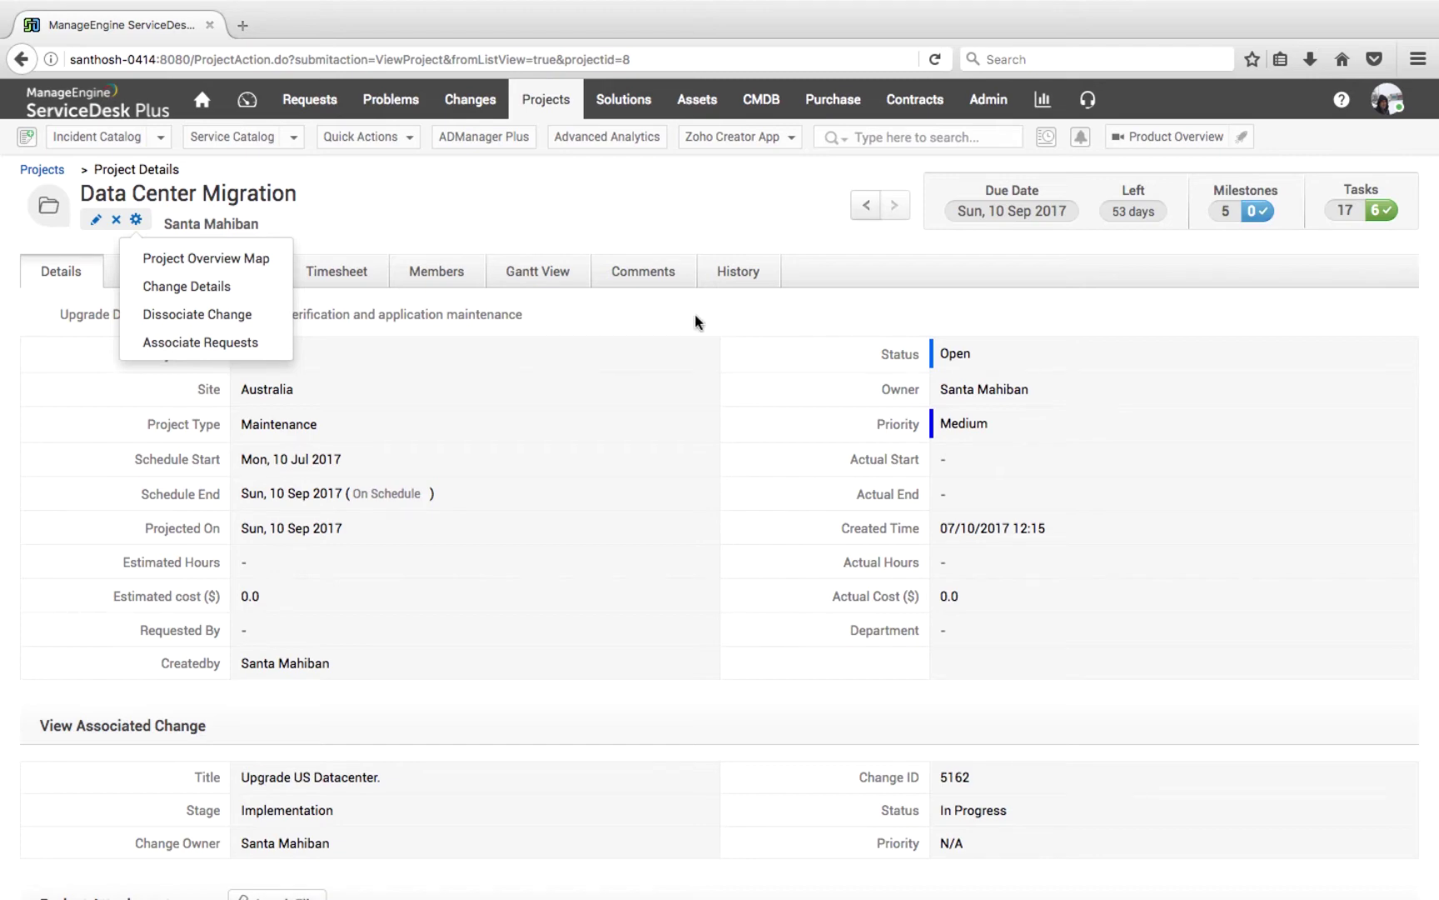
{"action": "left_click", "coordinate": [574, 108]}
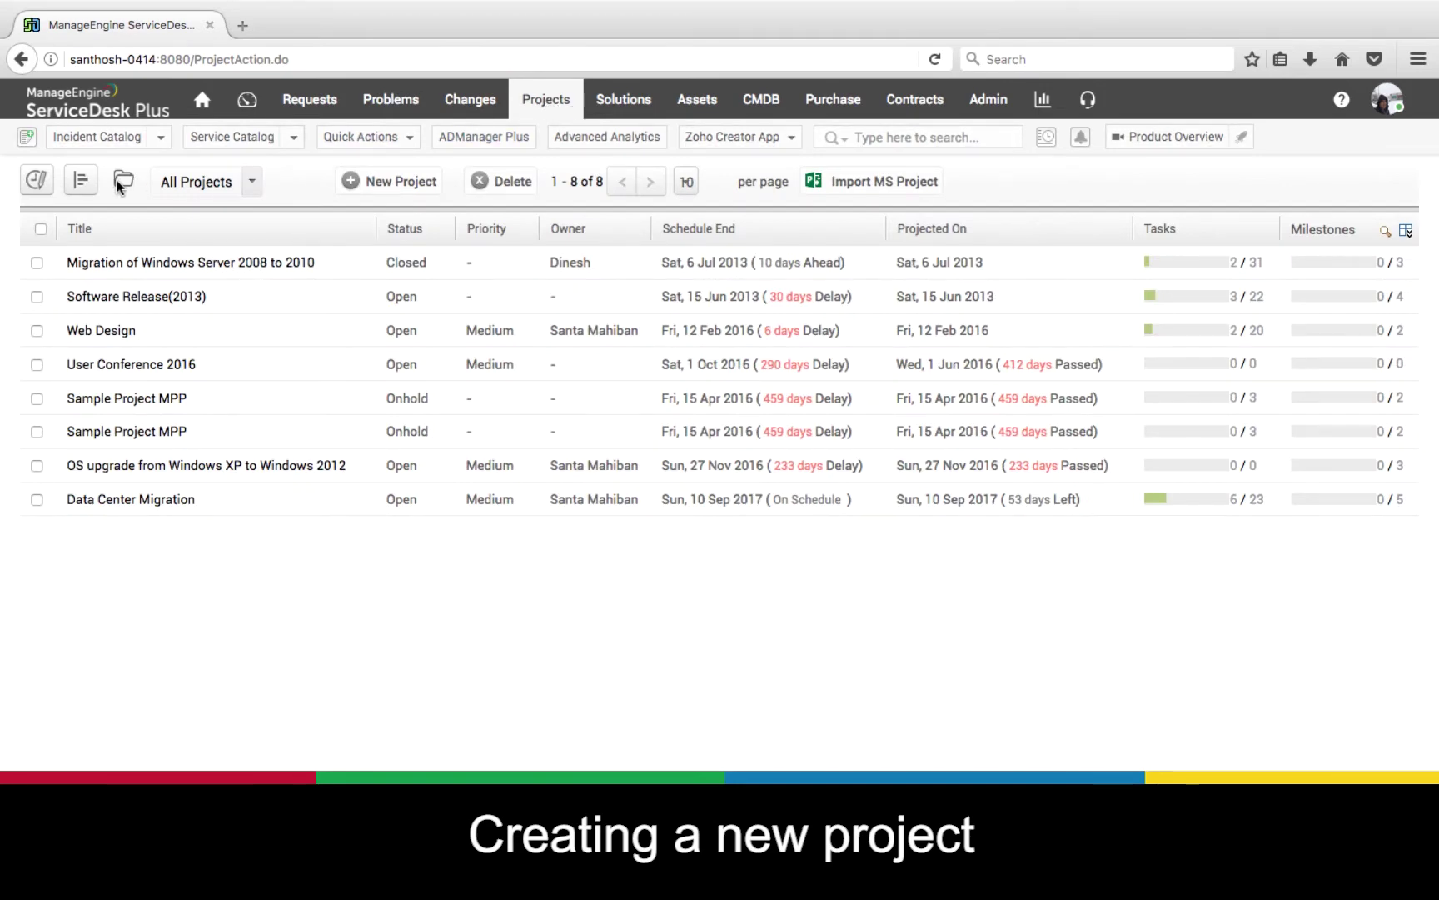
Check the New Project templates list without saving, then open Data Center Migration's details
{"action": "left_click", "coordinate": [363, 191]}
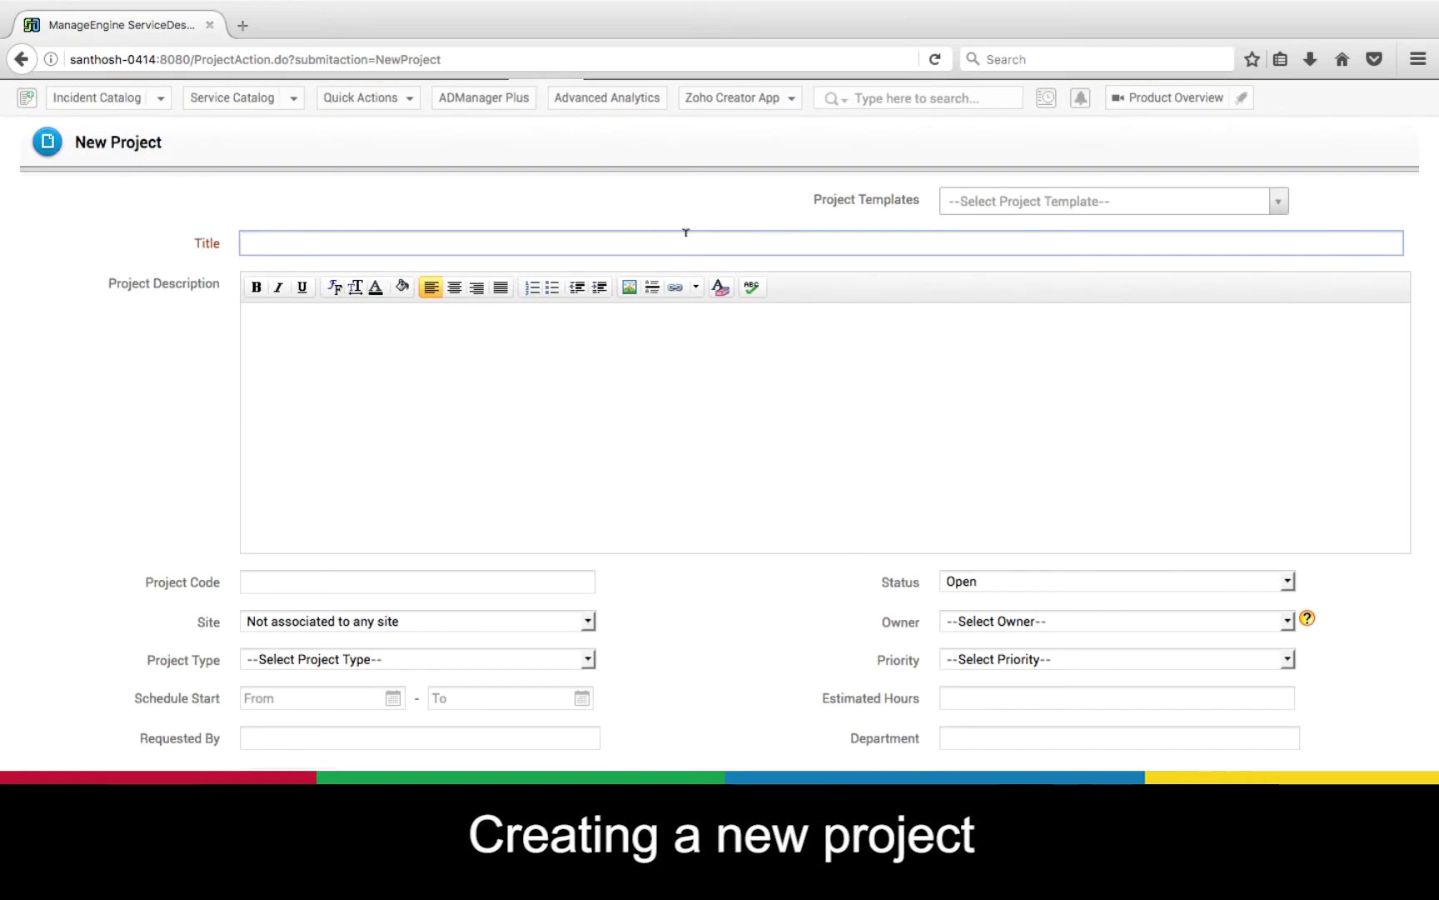
{"action": "left_click", "coordinate": [1031, 201]}
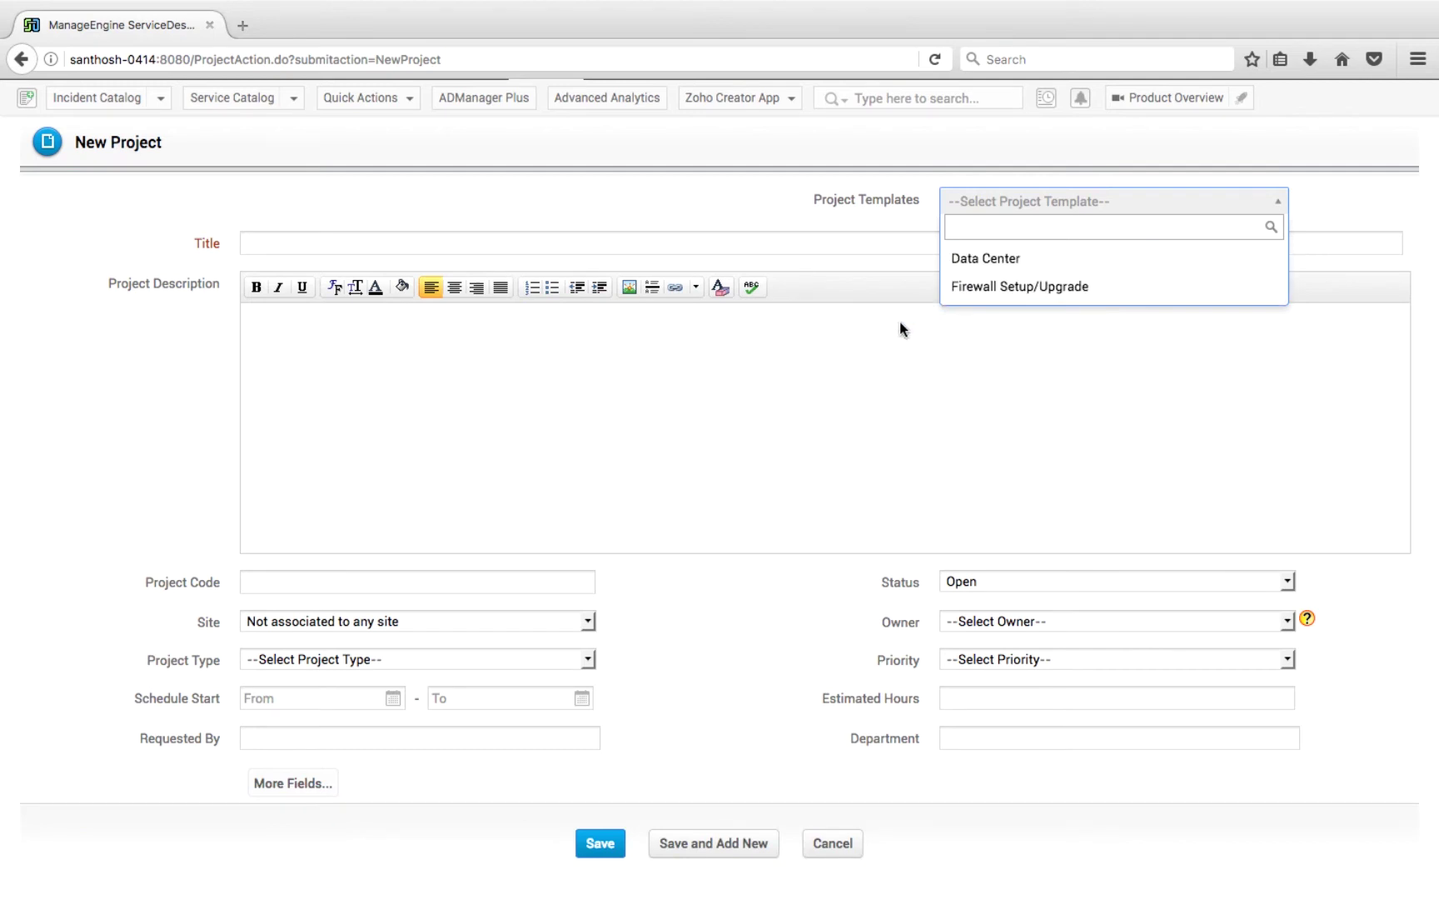
{"action": "left_click", "coordinate": [874, 434]}
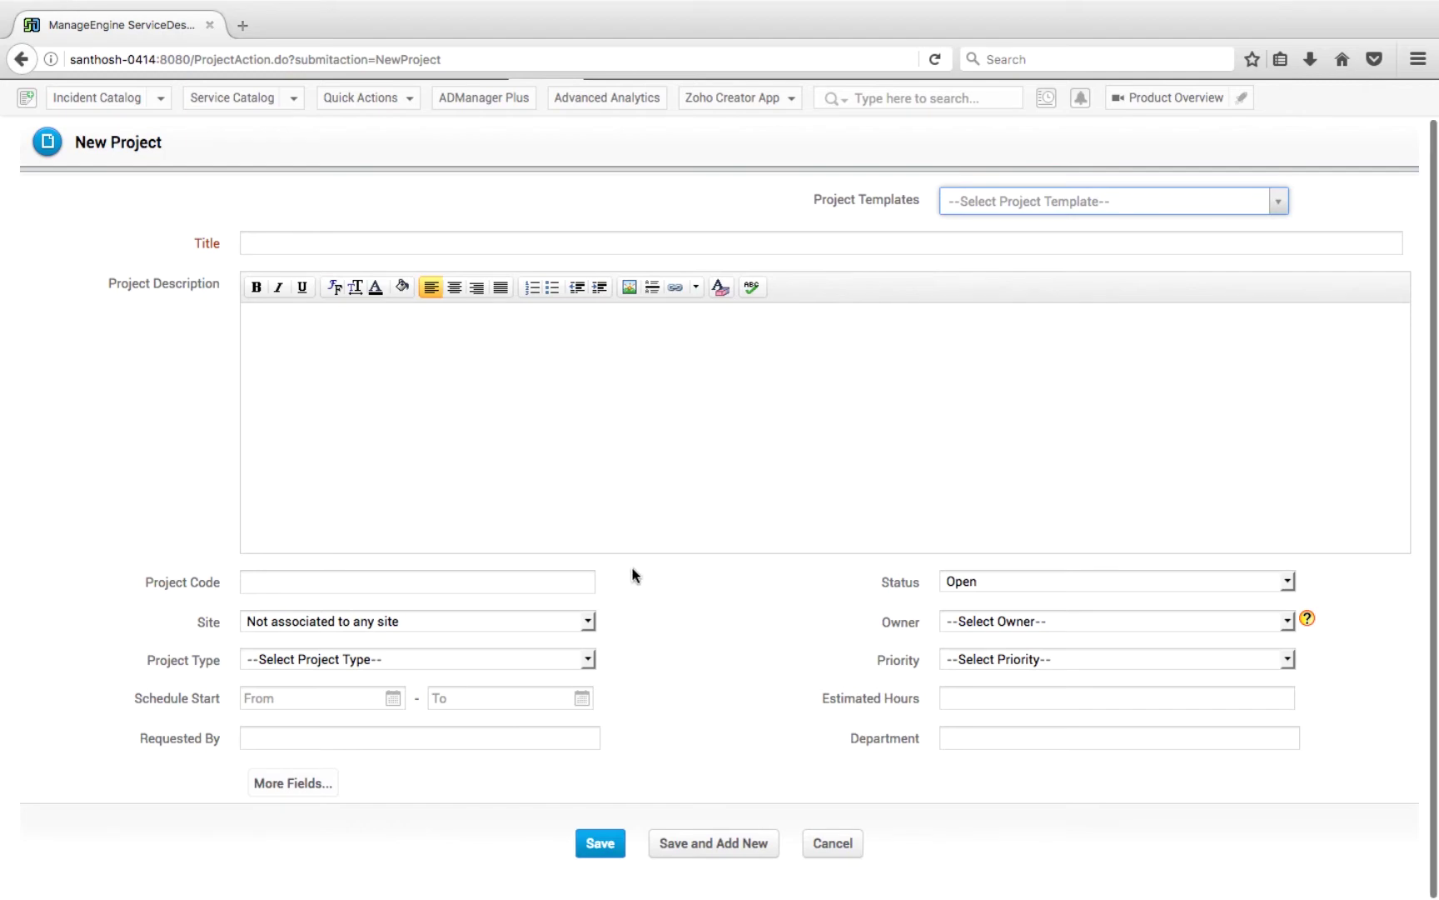
{"action": "left_click", "coordinate": [546, 100]}
{"action": "left_click", "coordinate": [151, 500]}
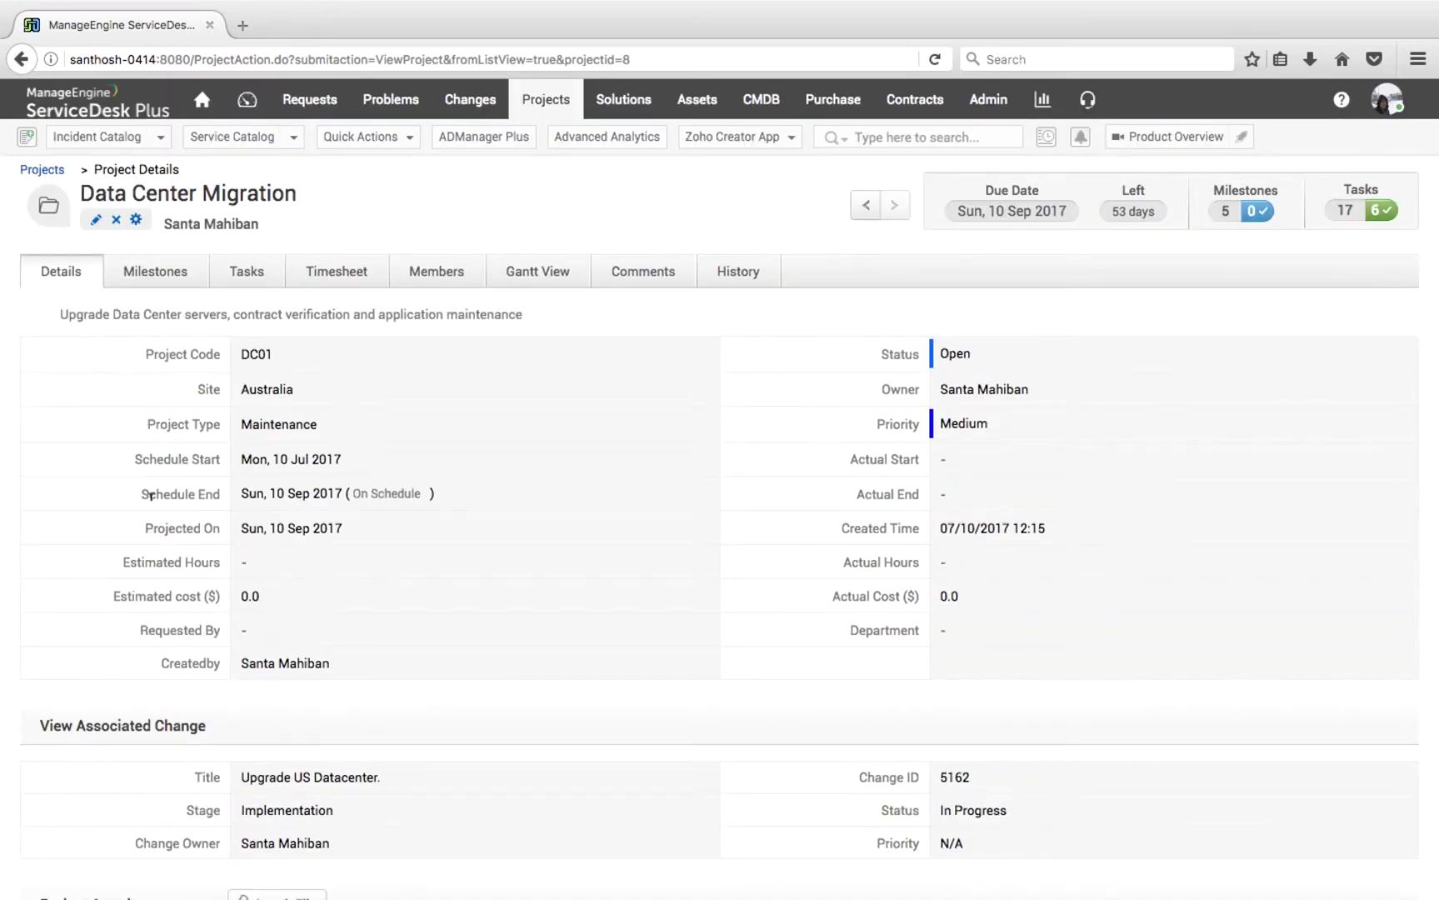
Check Data Center Migration's milestones and tasks, then show its five active members
{"action": "scroll", "coordinate": [150, 494], "scroll_direction": "down", "scroll_amount": 1}
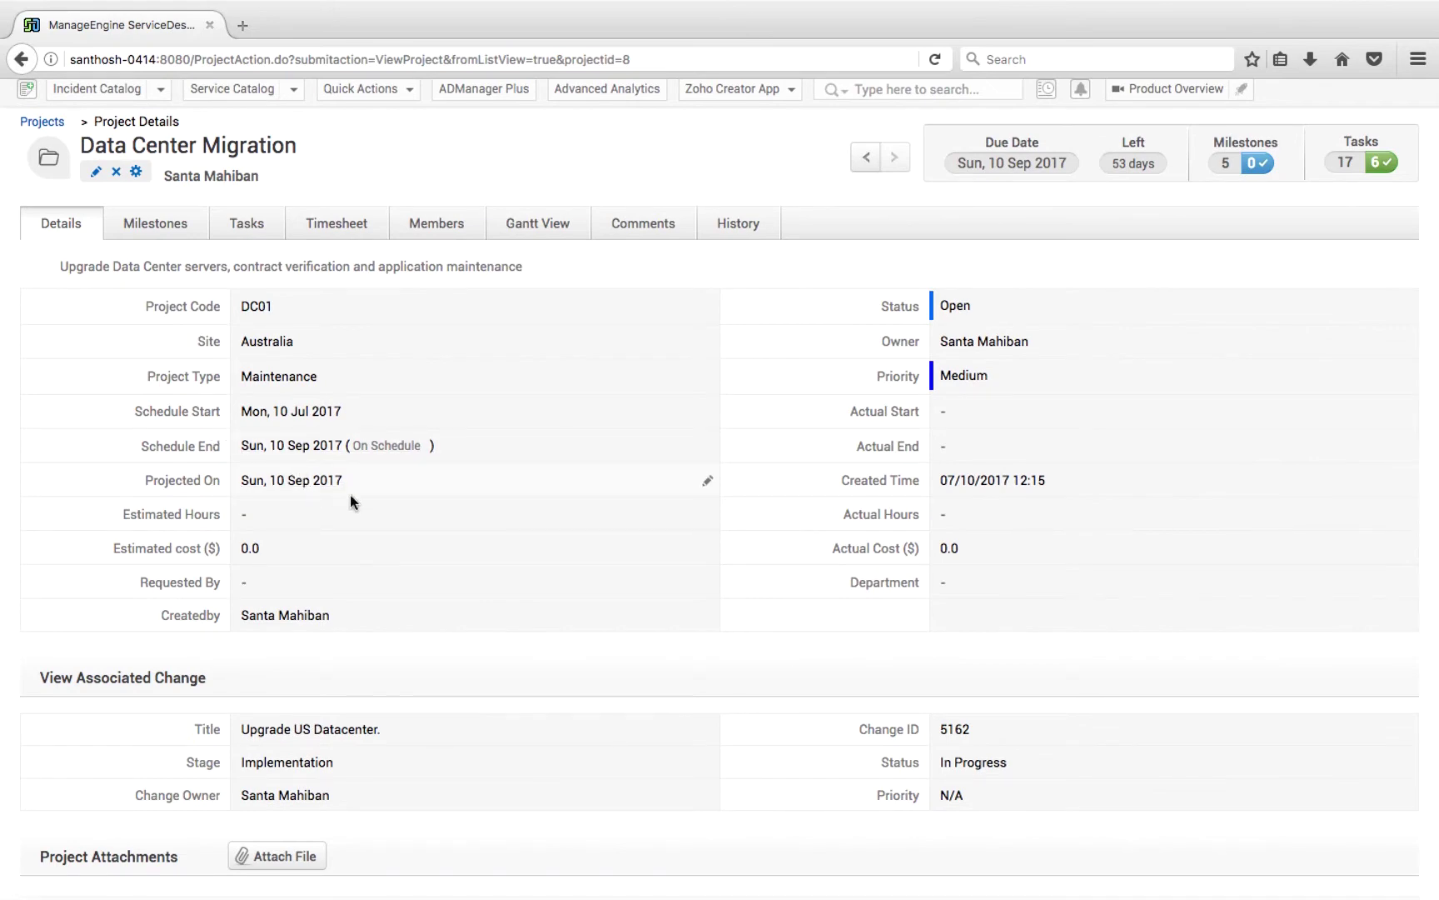
{"action": "left_click", "coordinate": [170, 232]}
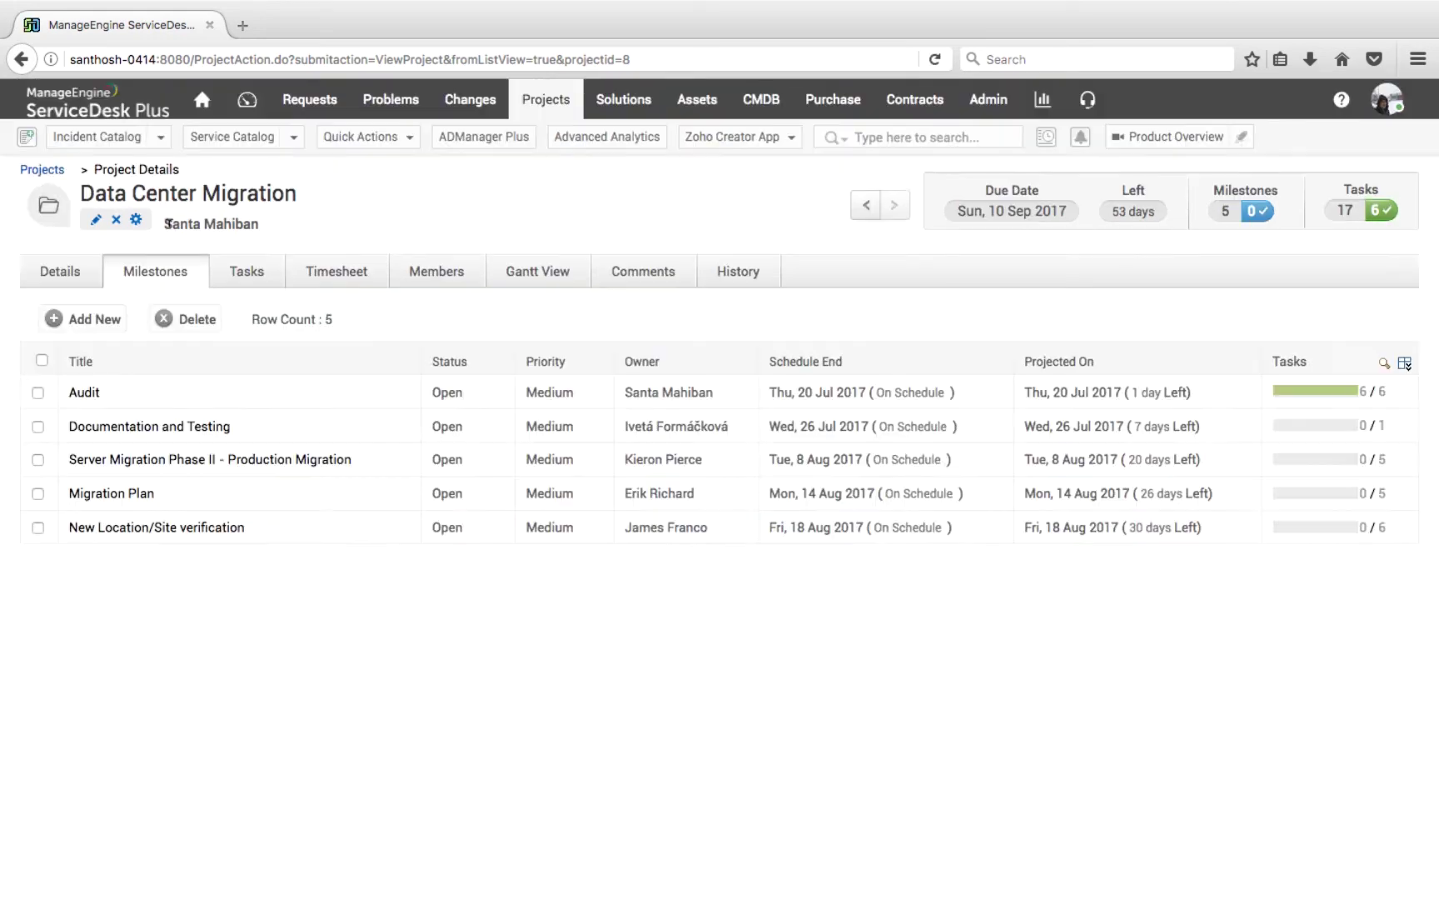
{"action": "left_click", "coordinate": [240, 283]}
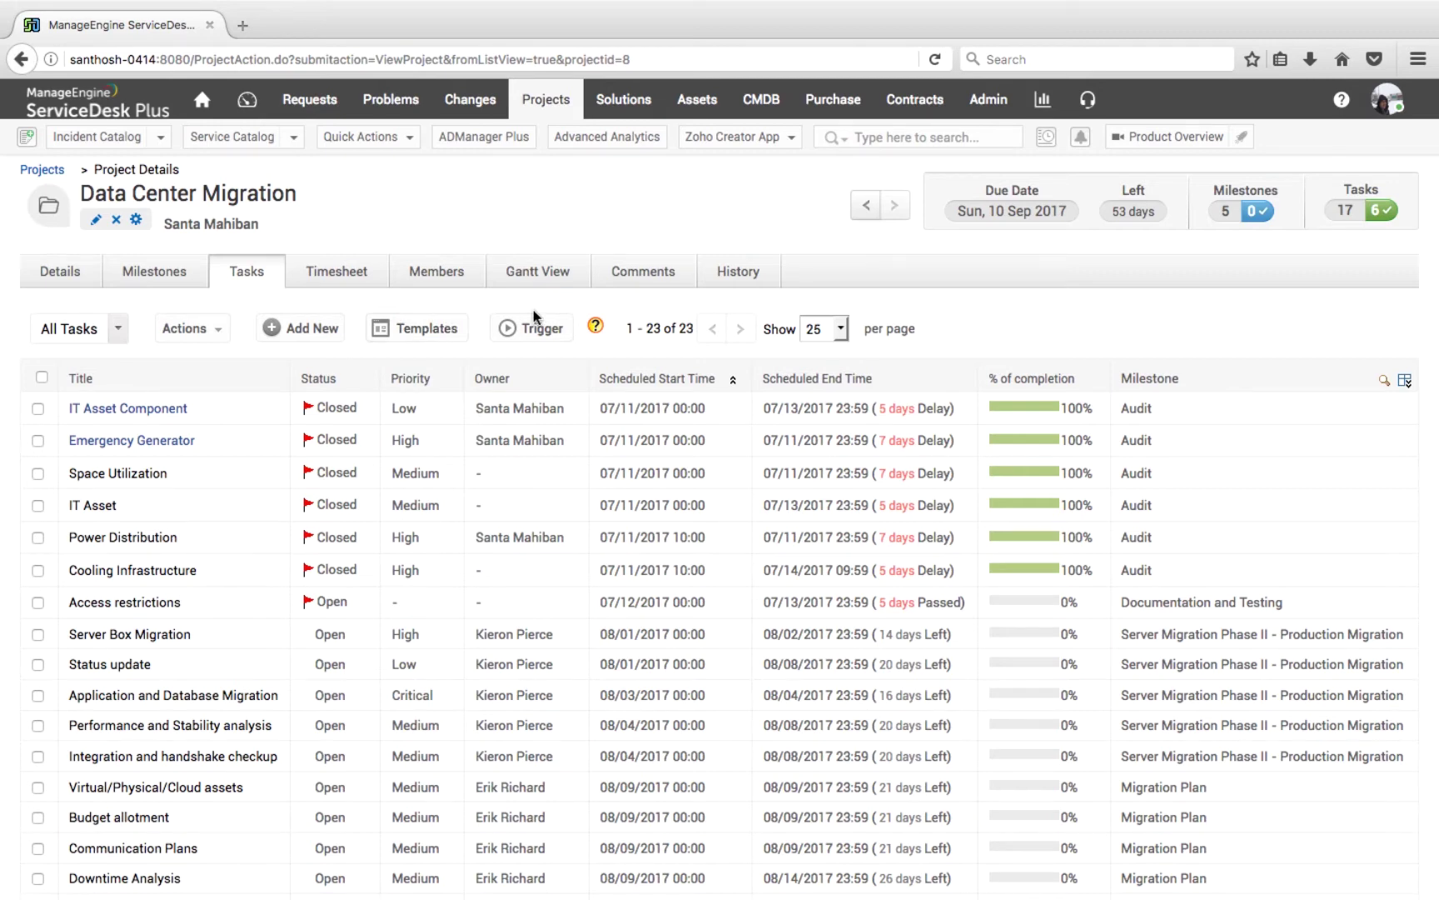
{"action": "left_click", "coordinate": [437, 274]}
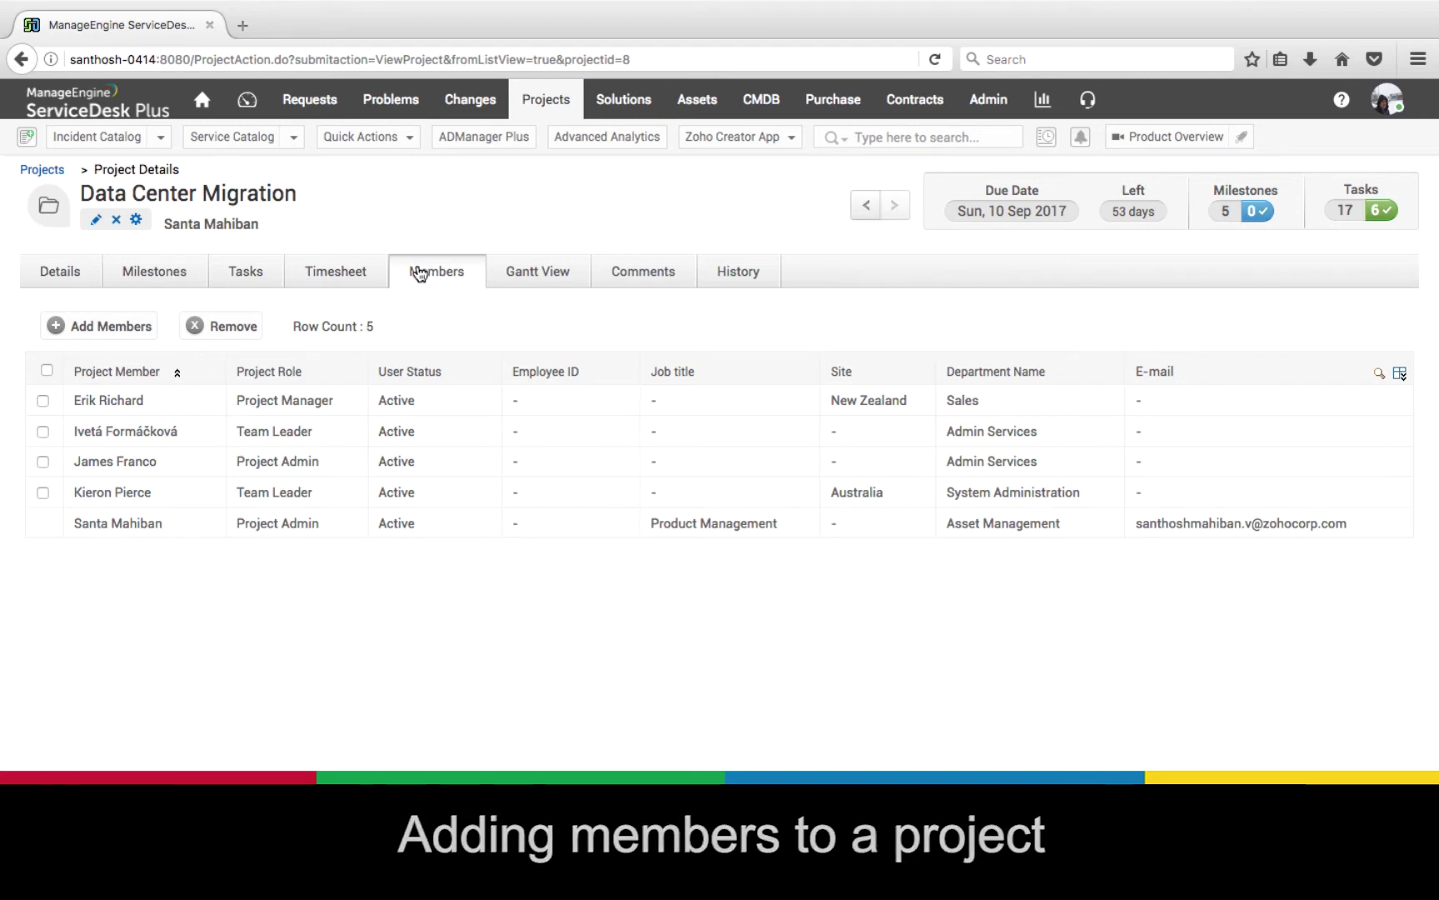
Add three users to Data Center Migration with the Project Manager role, making eight members
{"action": "left_click", "coordinate": [91, 325]}
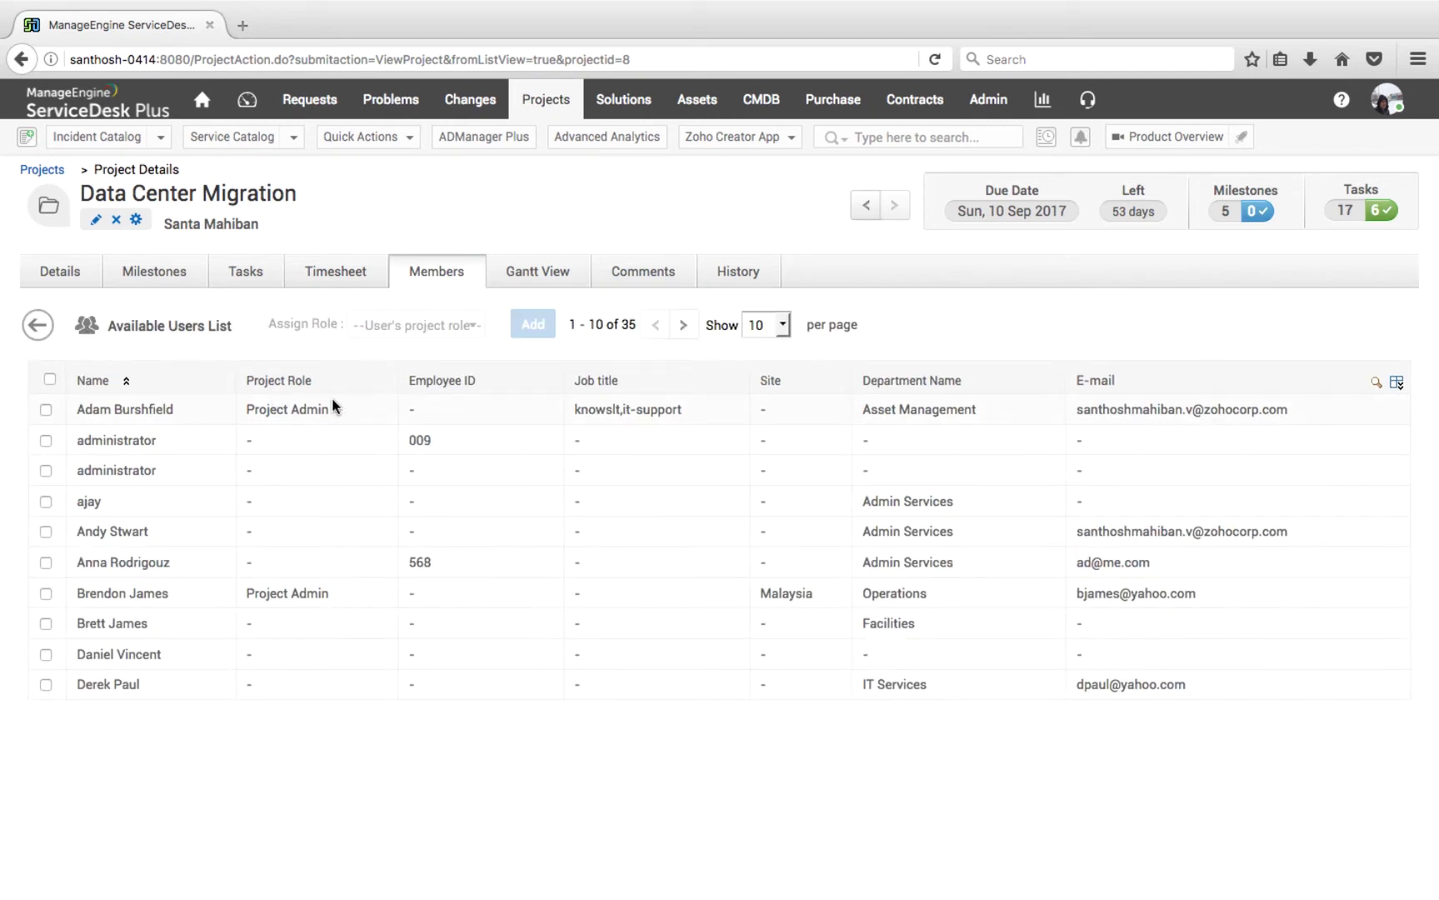
{"action": "left_click", "coordinate": [45, 411]}
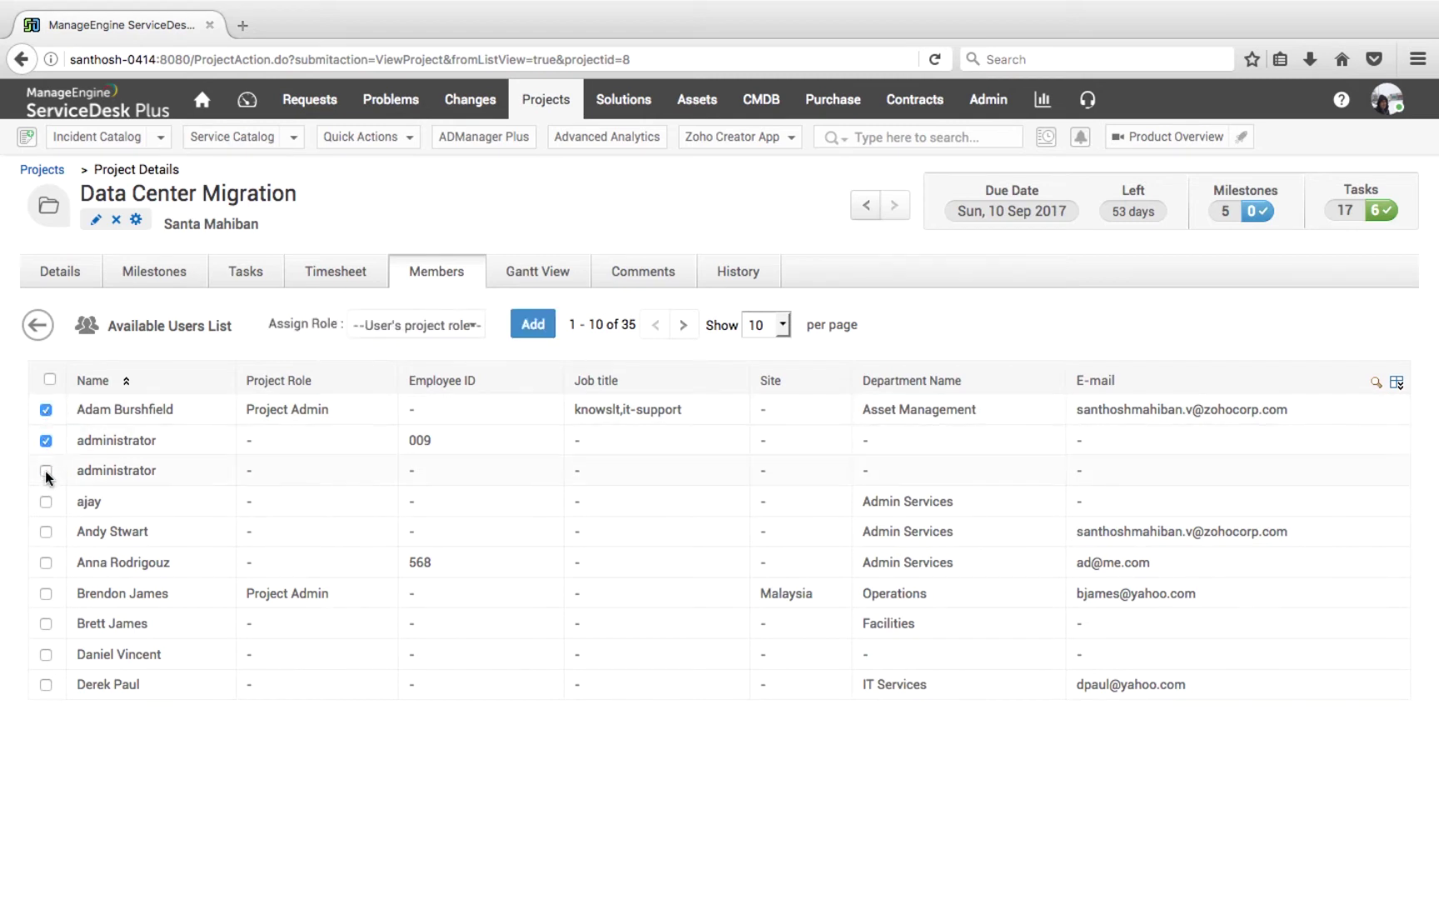
{"action": "left_click", "coordinate": [46, 593]}
{"action": "left_click", "coordinate": [424, 327]}
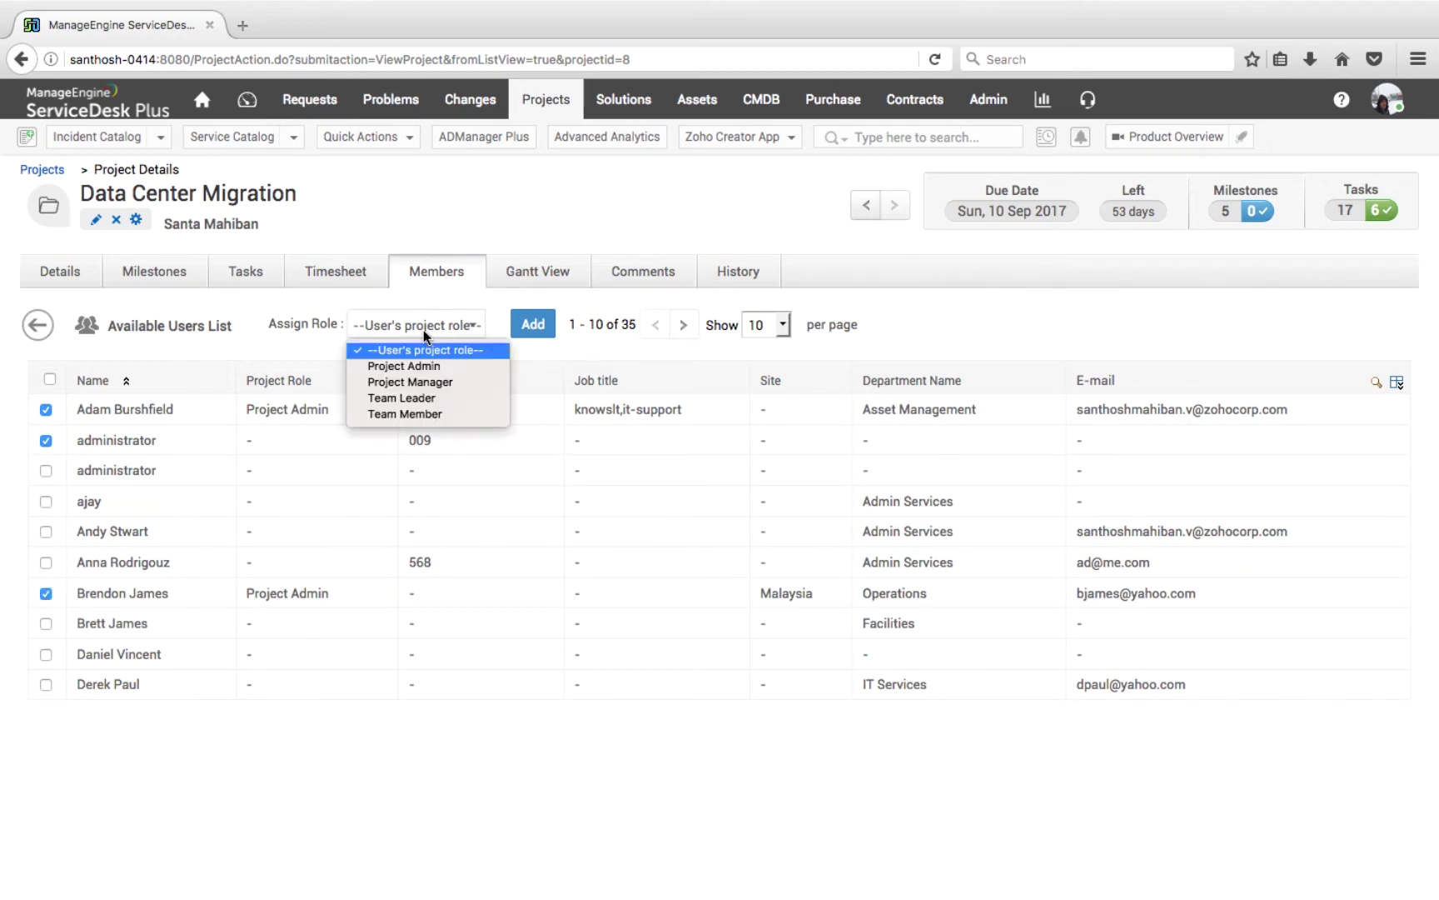
{"action": "left_click", "coordinate": [418, 382]}
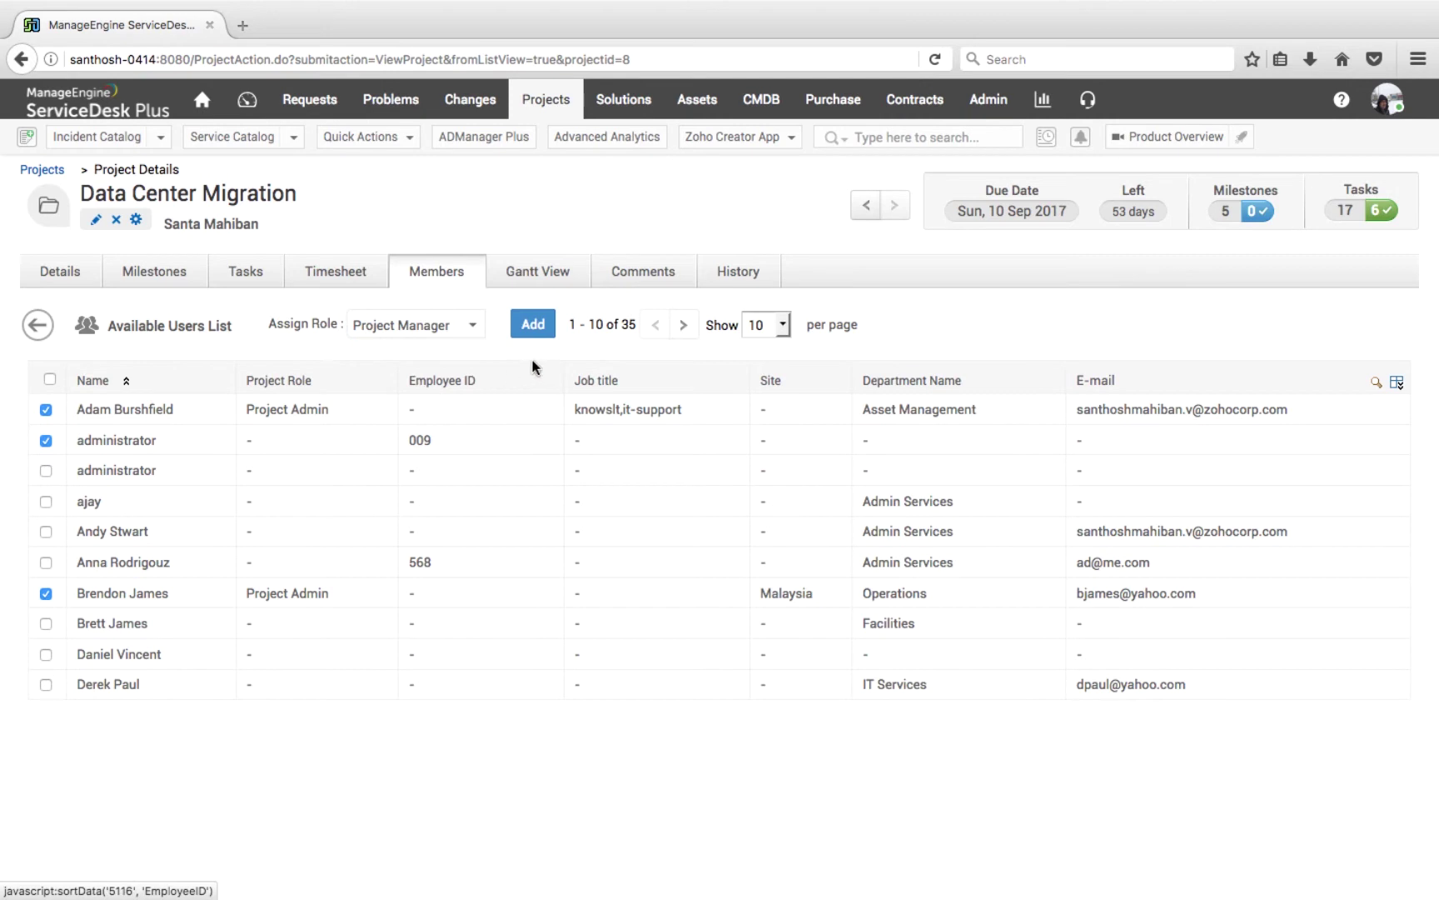
{"action": "left_click", "coordinate": [550, 334]}
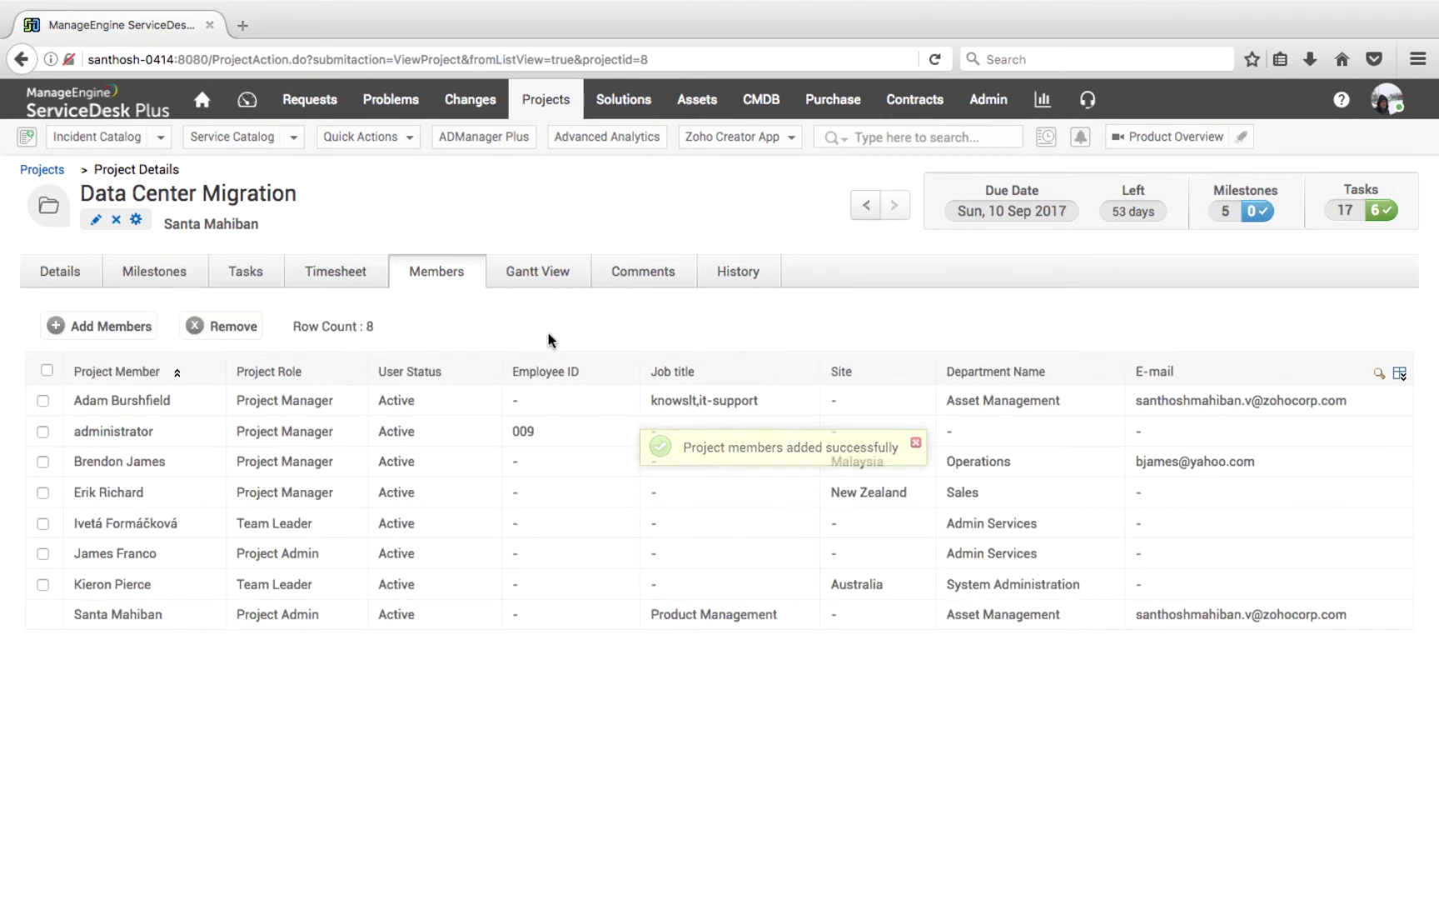
{"action": "left_click", "coordinate": [994, 105]}
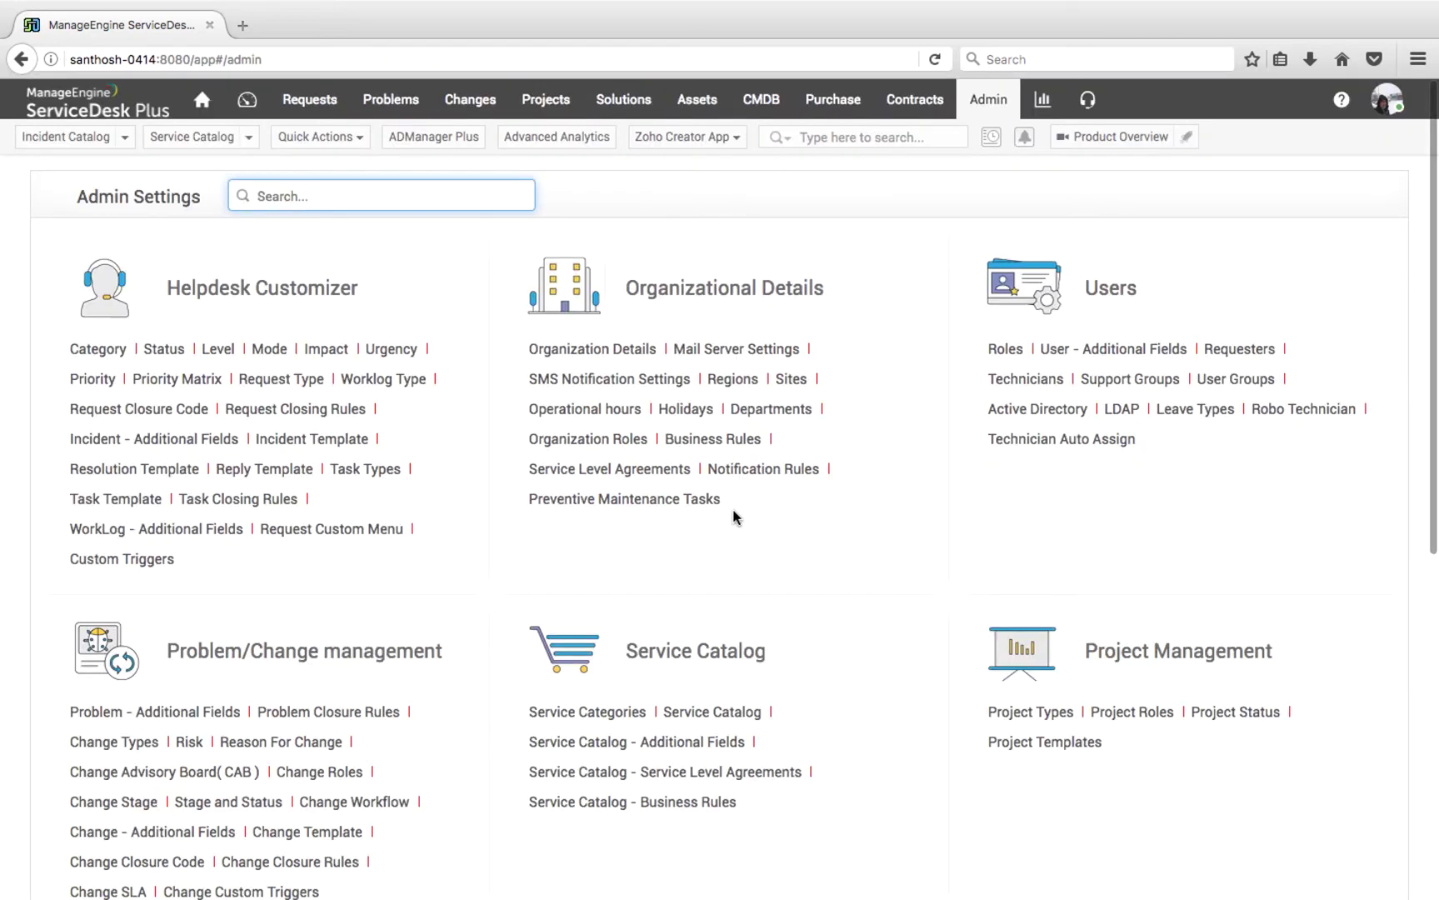
Edit a newly added requester and expand the Project Role dropdown under Select Permissions
{"action": "left_click", "coordinate": [1218, 350]}
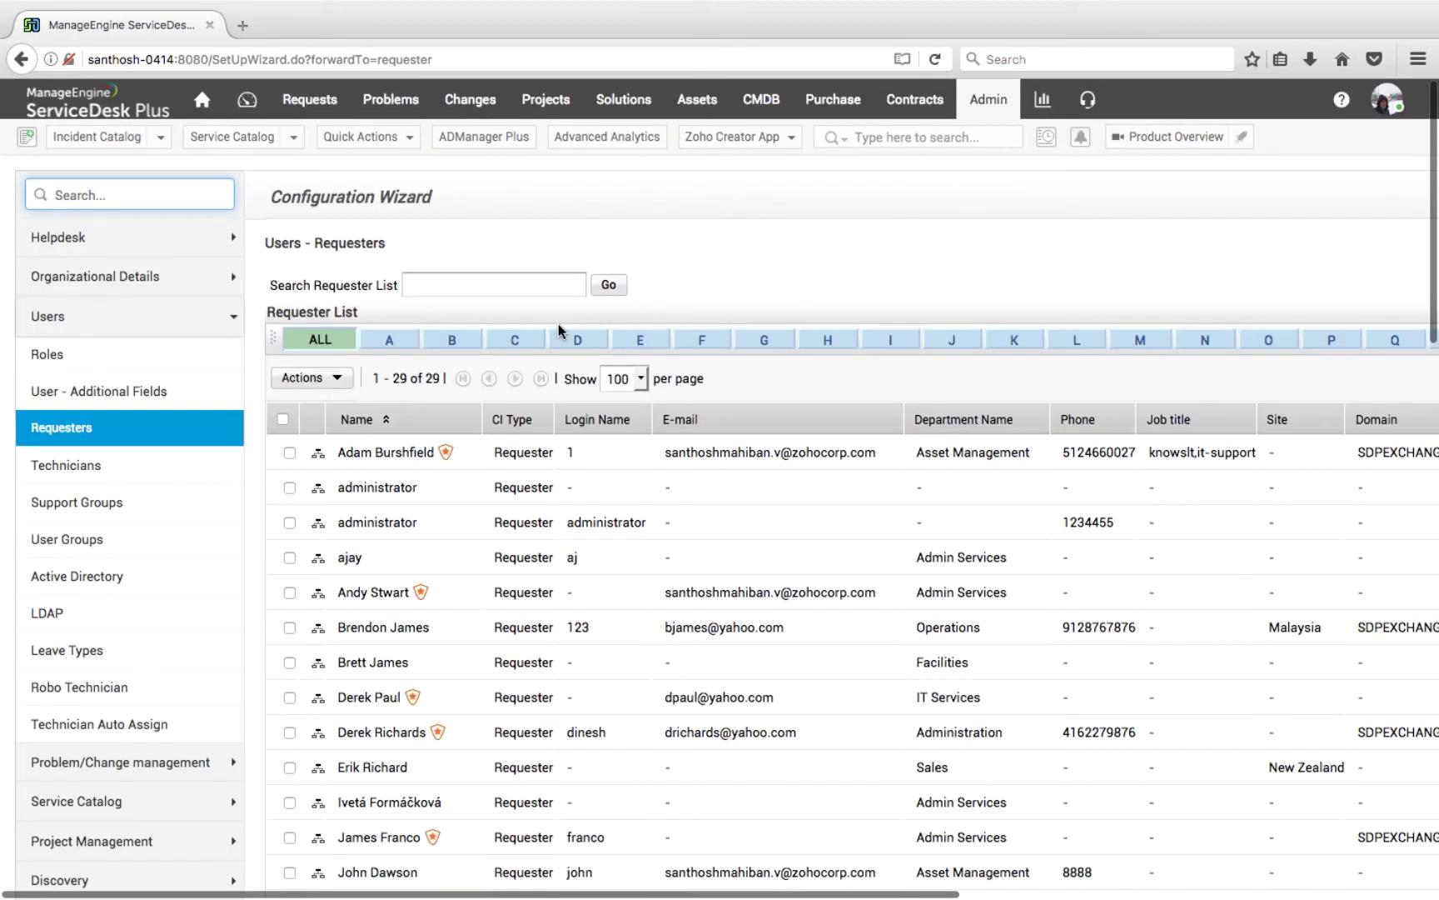
{"action": "left_click", "coordinate": [383, 627]}
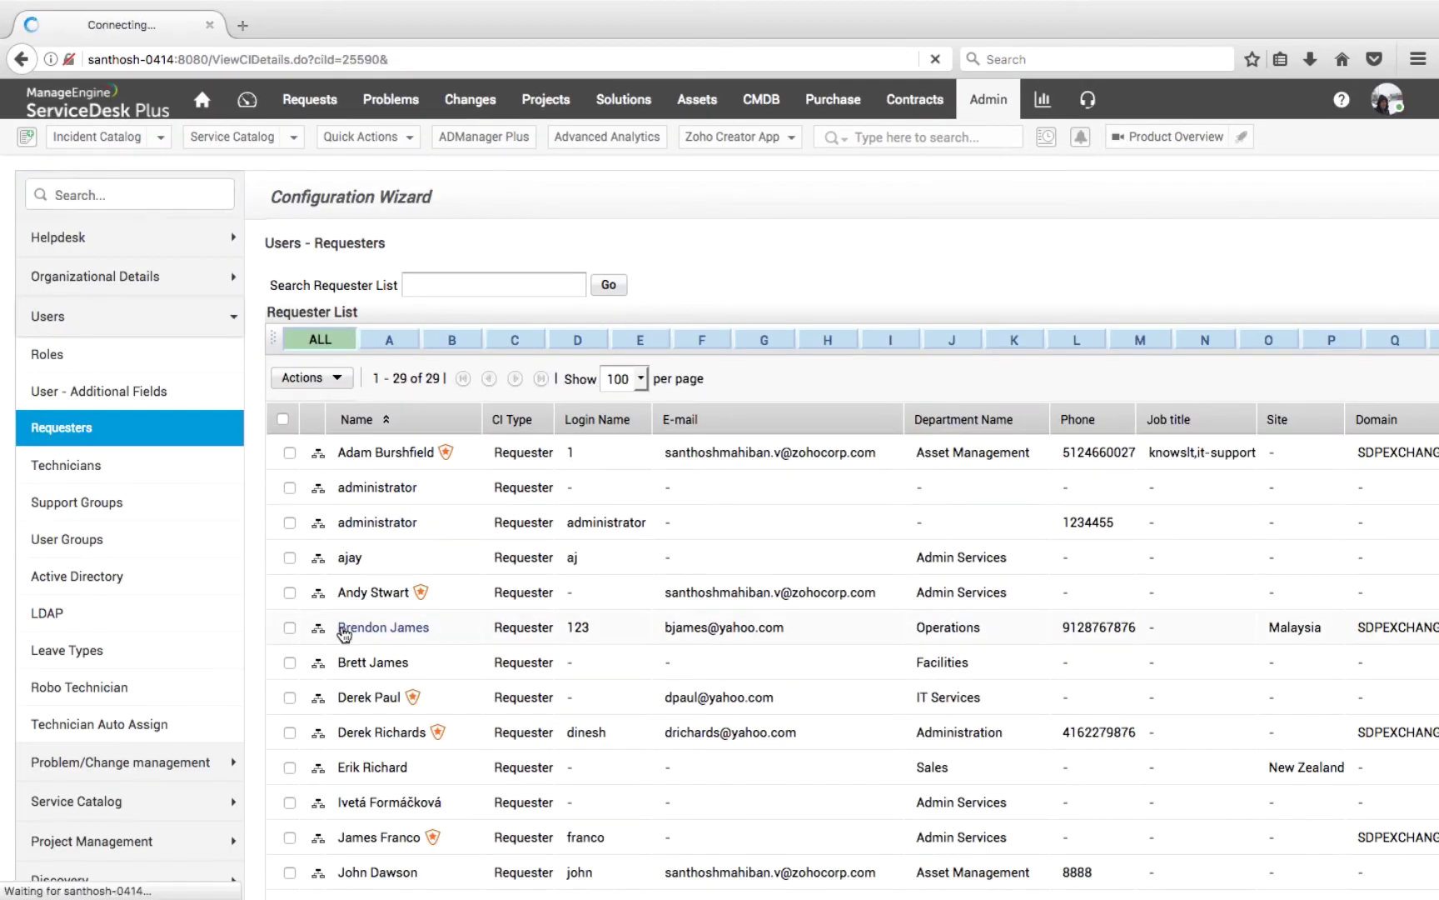
{"action": "scroll", "coordinate": [820, 329], "scroll_direction": "down", "scroll_amount": 3}
{"action": "left_click", "coordinate": [813, 162]}
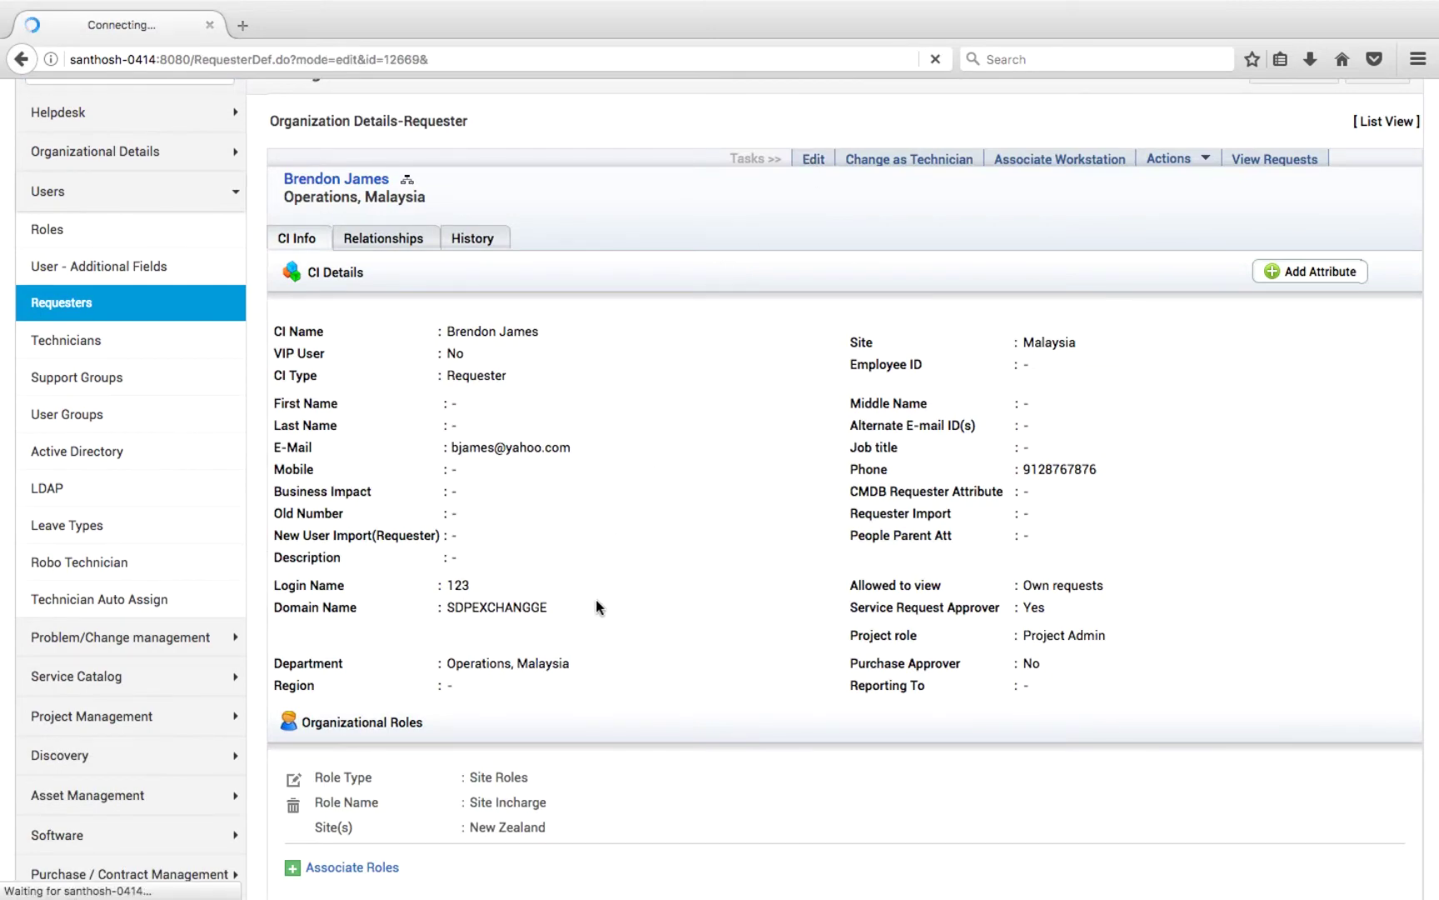
{"action": "scroll", "coordinate": [597, 606], "scroll_direction": "down", "scroll_amount": 10}
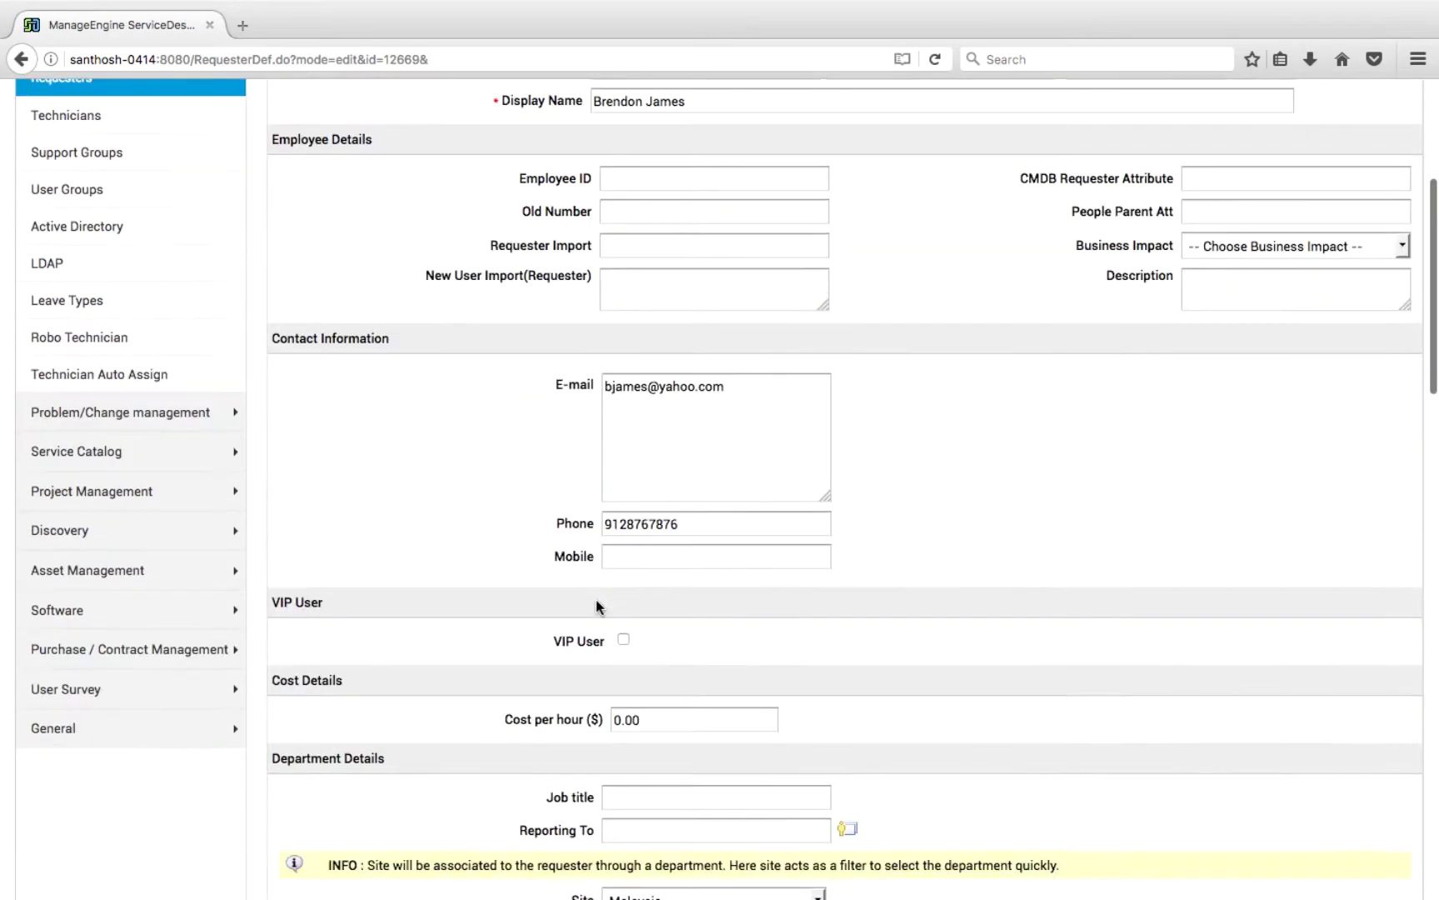
{"action": "scroll", "coordinate": [709, 652], "scroll_direction": "down", "scroll_amount": 4}
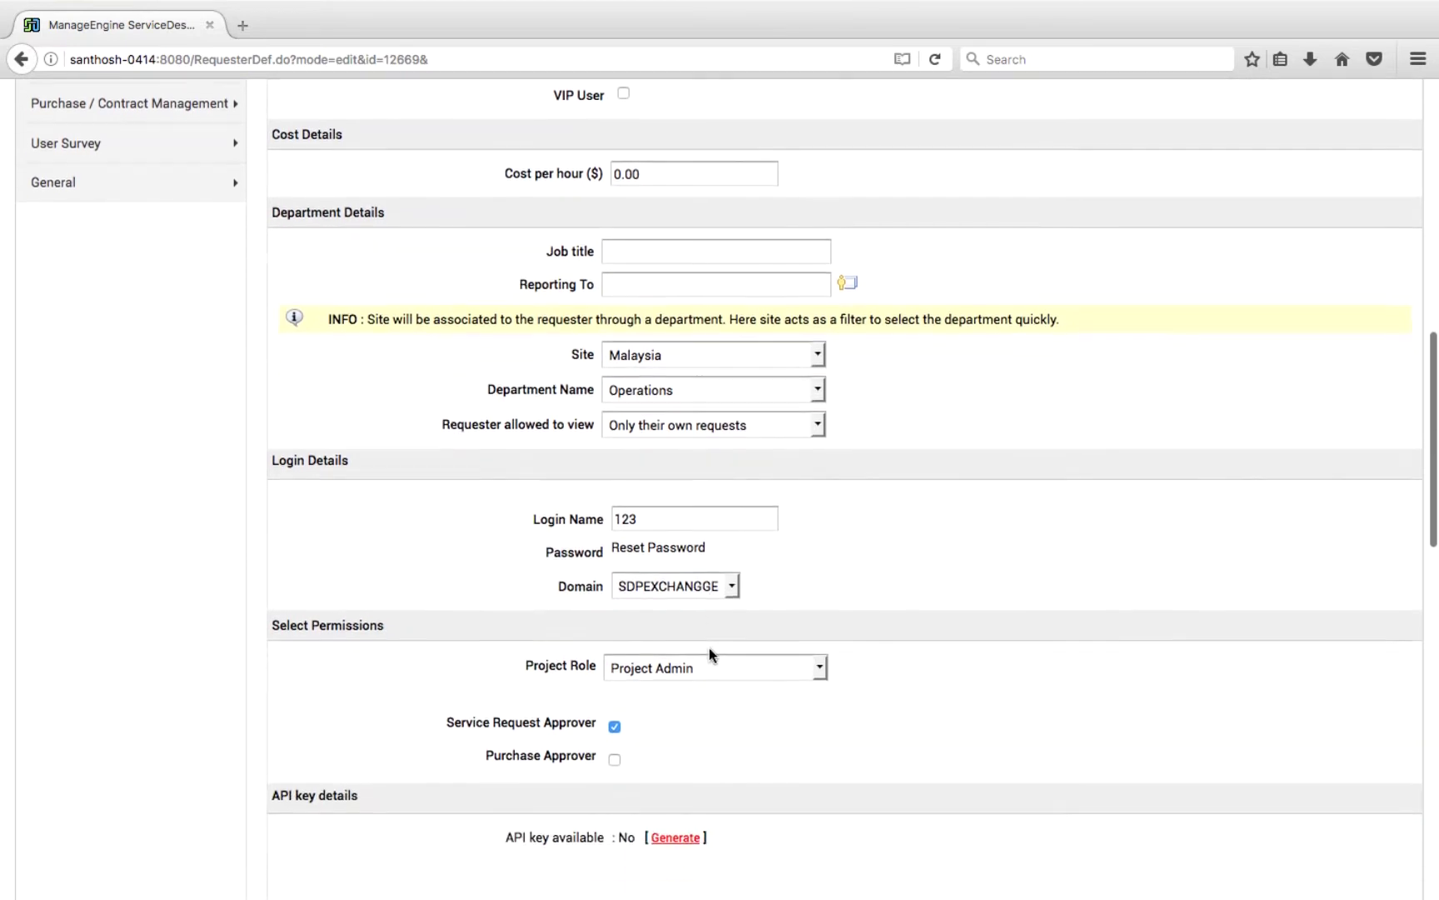
{"action": "left_click", "coordinate": [732, 626]}
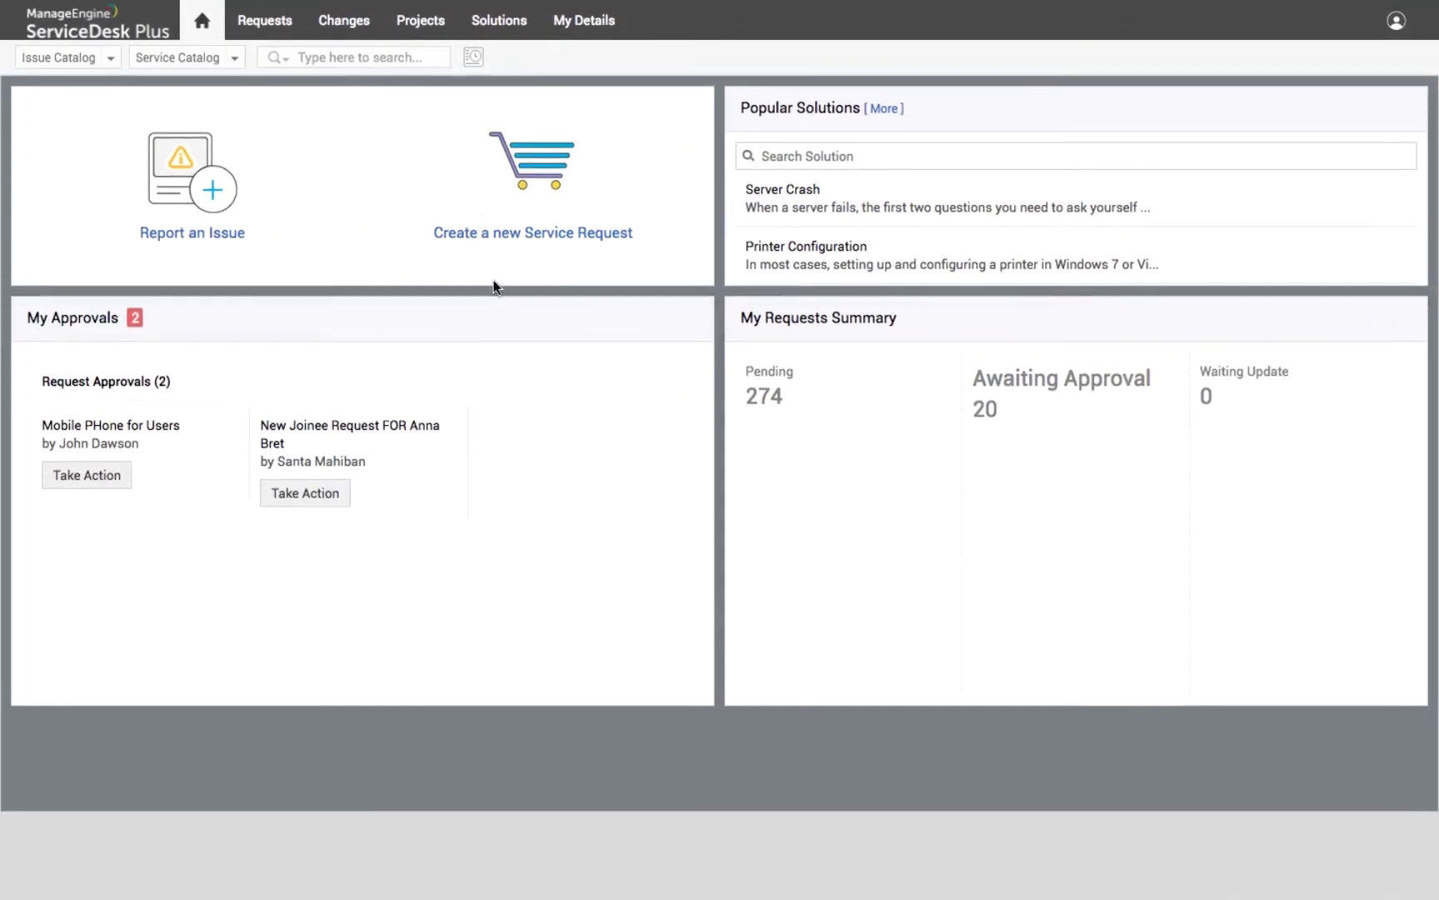
{"action": "left_click", "coordinate": [432, 31]}
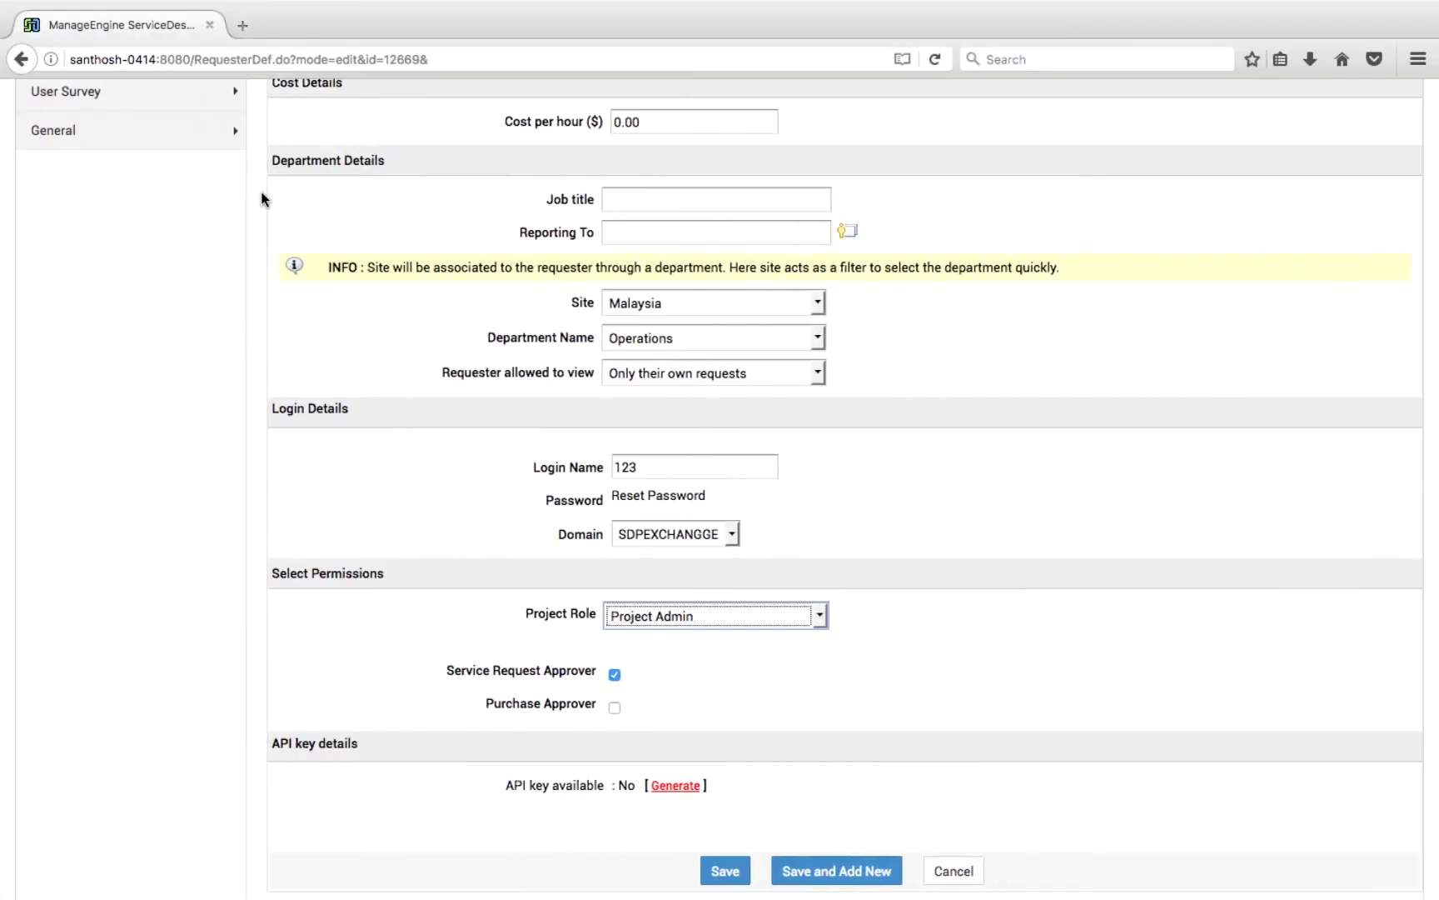
{"action": "left_click", "coordinate": [696, 615]}
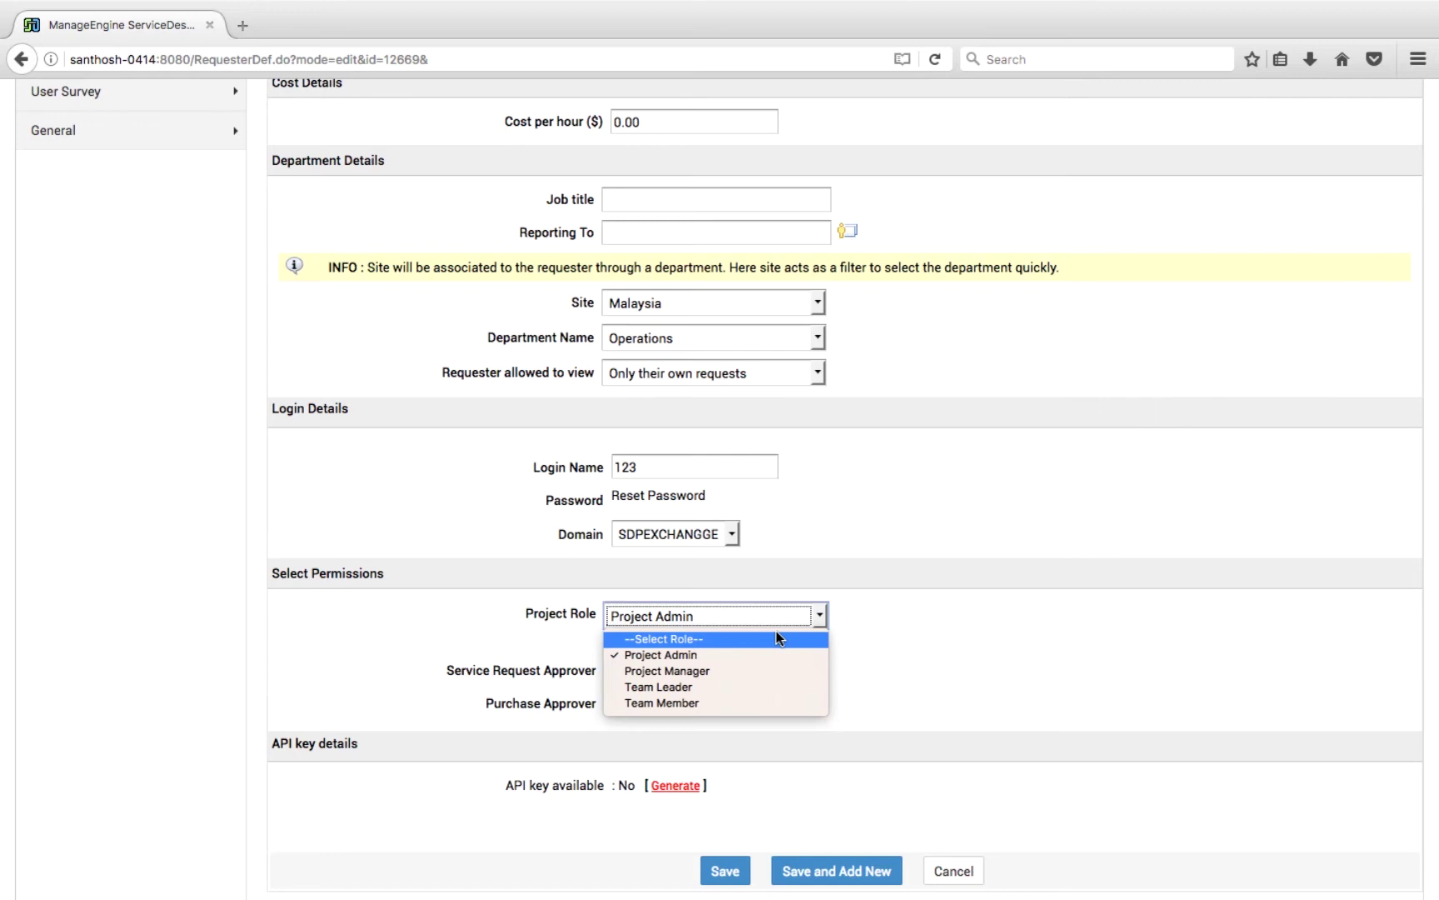
{"action": "left_click", "coordinate": [951, 875]}
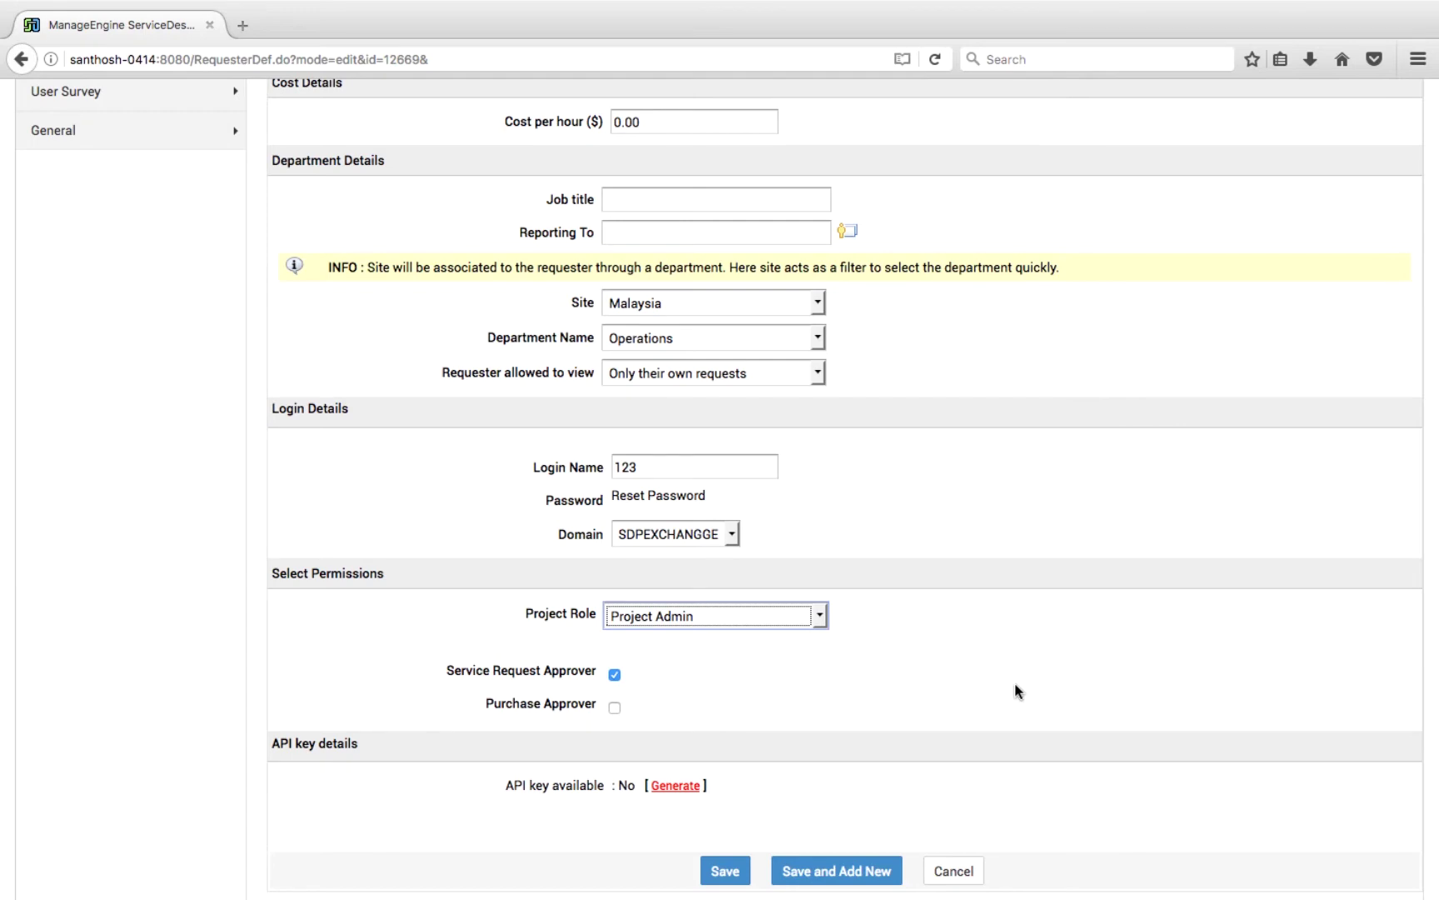
{"action": "scroll", "coordinate": [1008, 637], "scroll_direction": "up", "scroll_amount": 15}
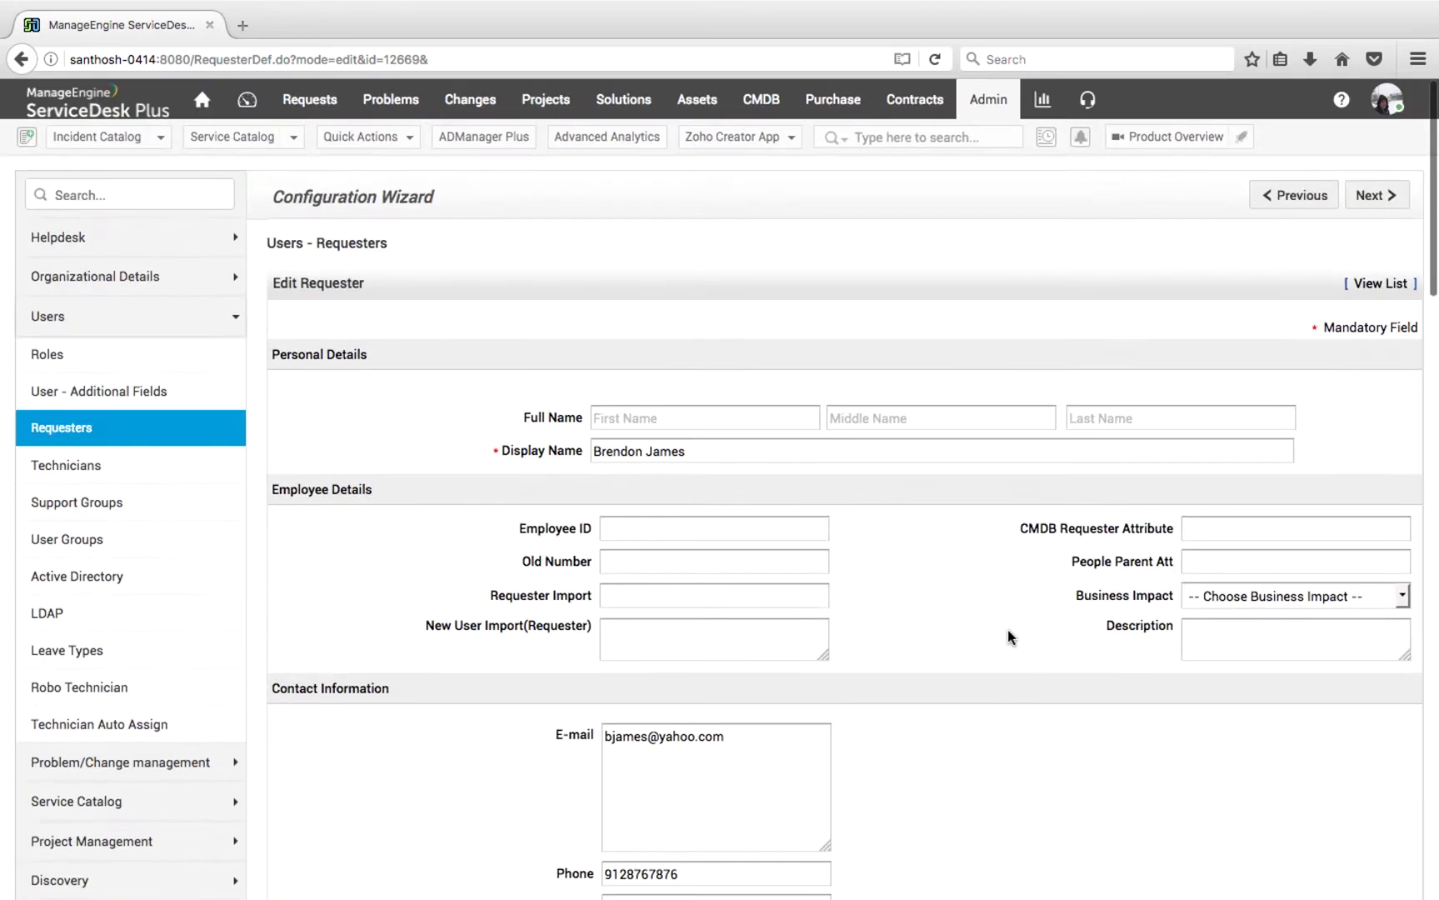
Check the Project Roles list and the Add New Project Role form, then return to All Projects
{"action": "left_click", "coordinate": [989, 99]}
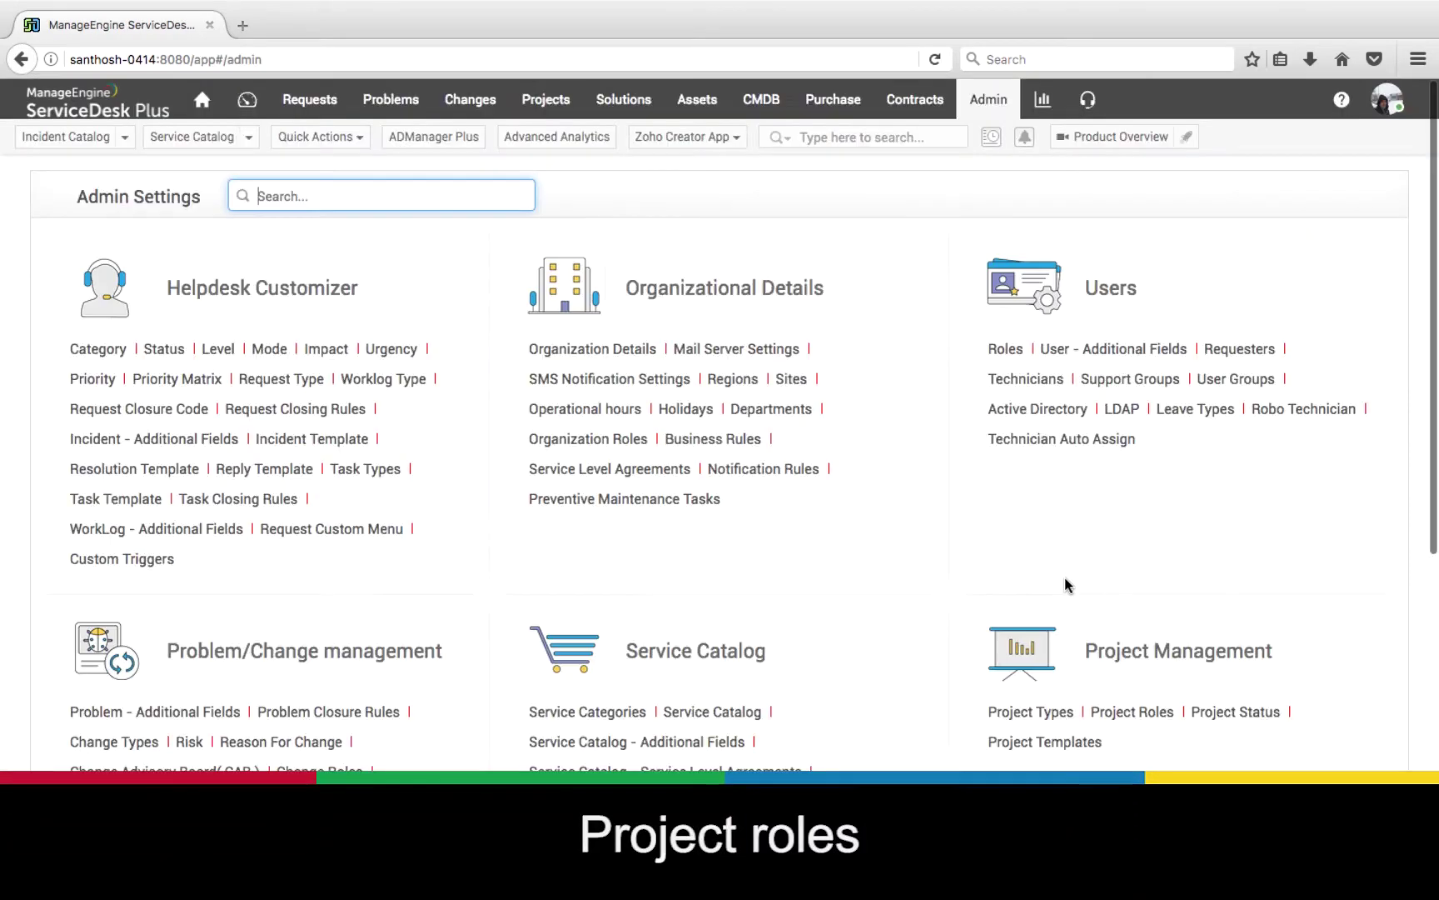
{"action": "left_click", "coordinate": [1129, 718]}
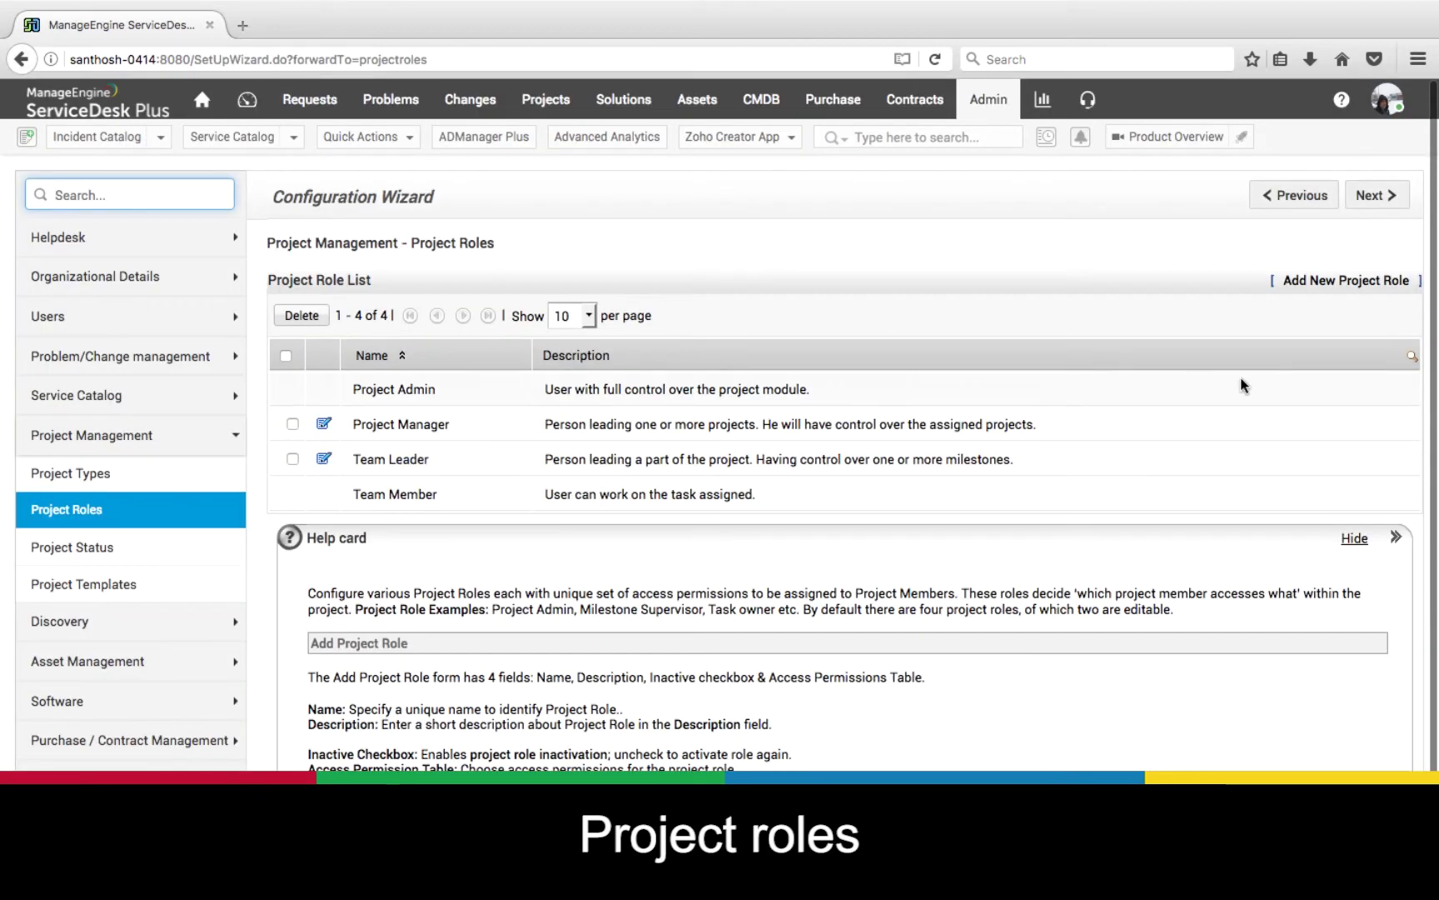
{"action": "left_click", "coordinate": [1374, 281]}
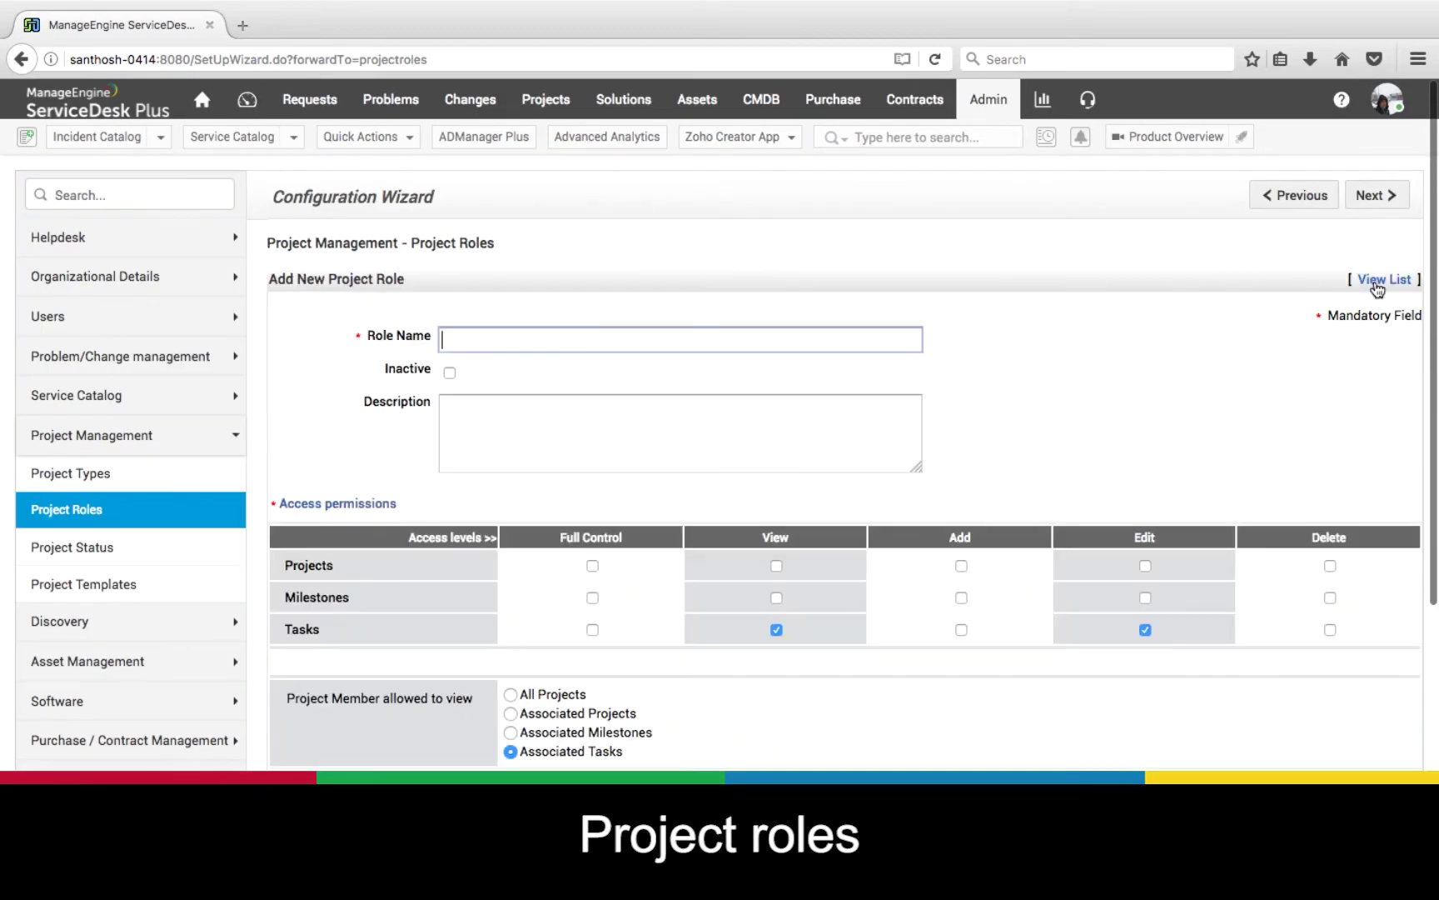
{"action": "scroll", "coordinate": [813, 518], "scroll_direction": "down", "scroll_amount": 1}
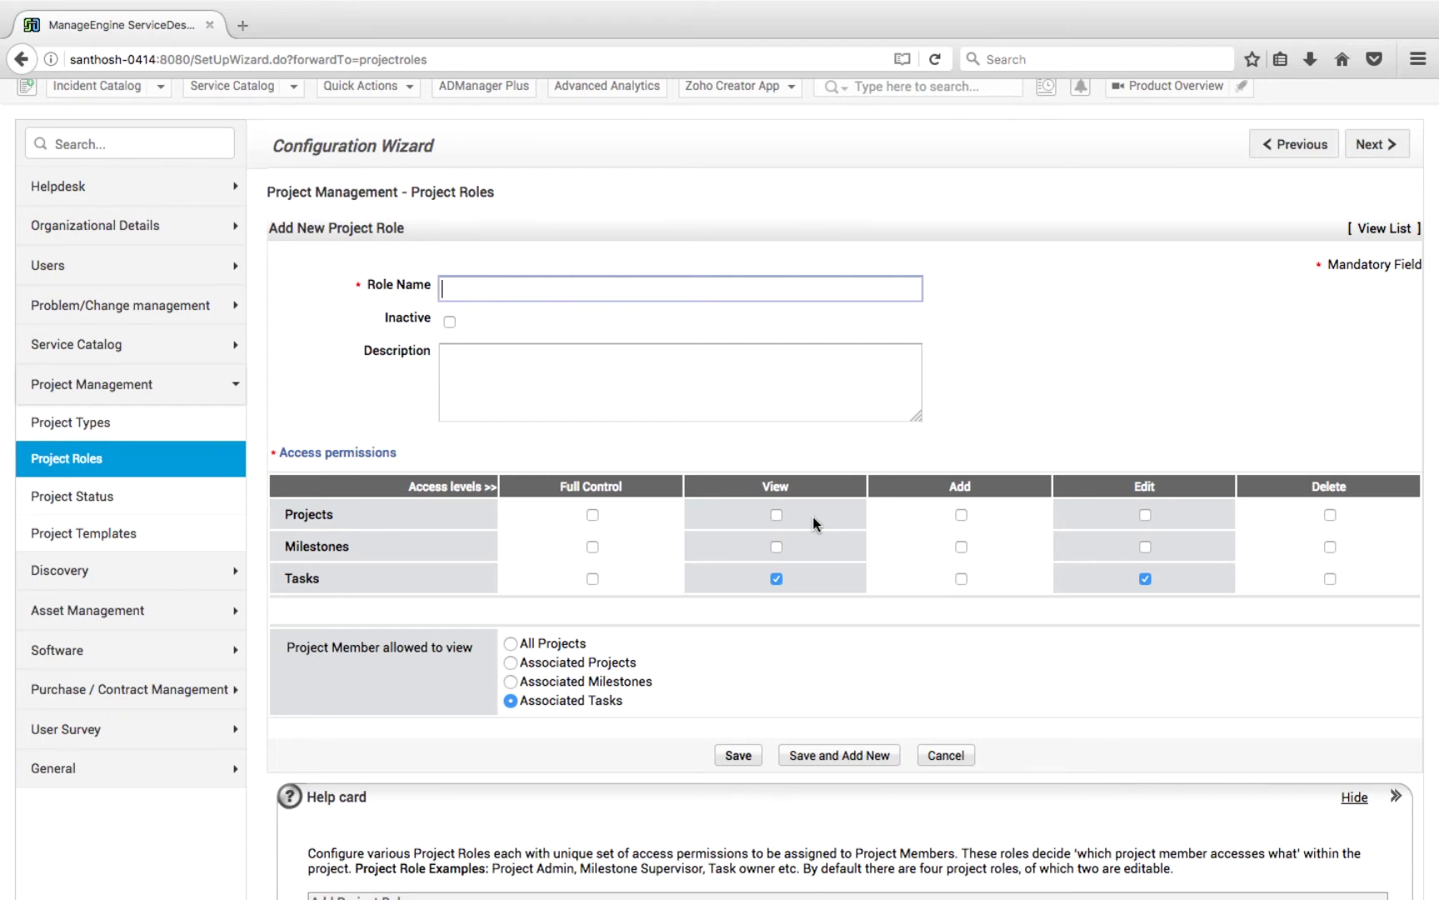
{"action": "scroll", "coordinate": [813, 518], "scroll_direction": "up", "scroll_amount": 1}
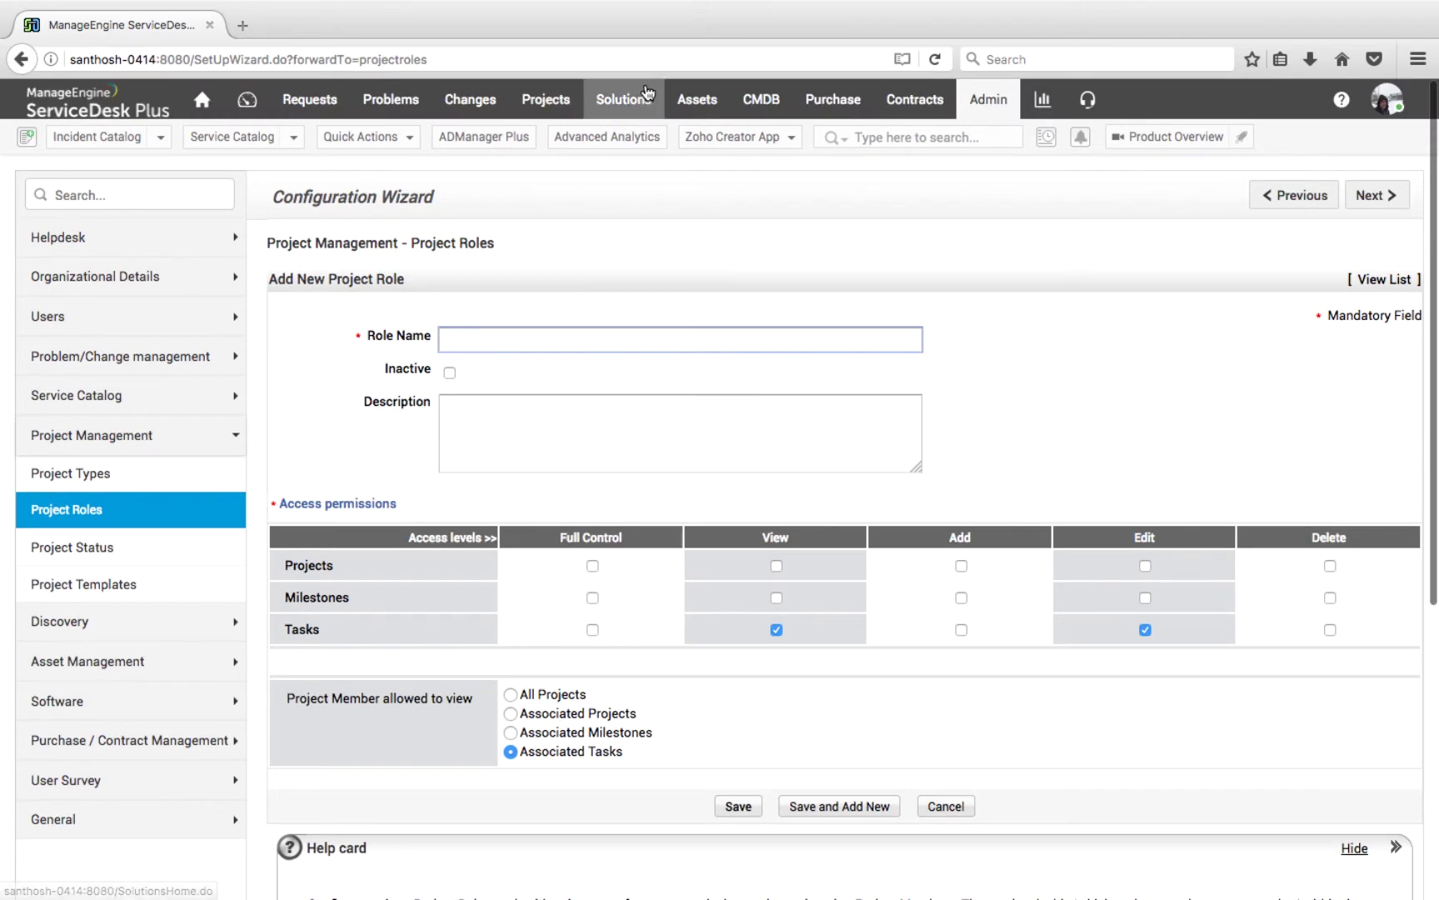
{"action": "left_click", "coordinate": [561, 115]}
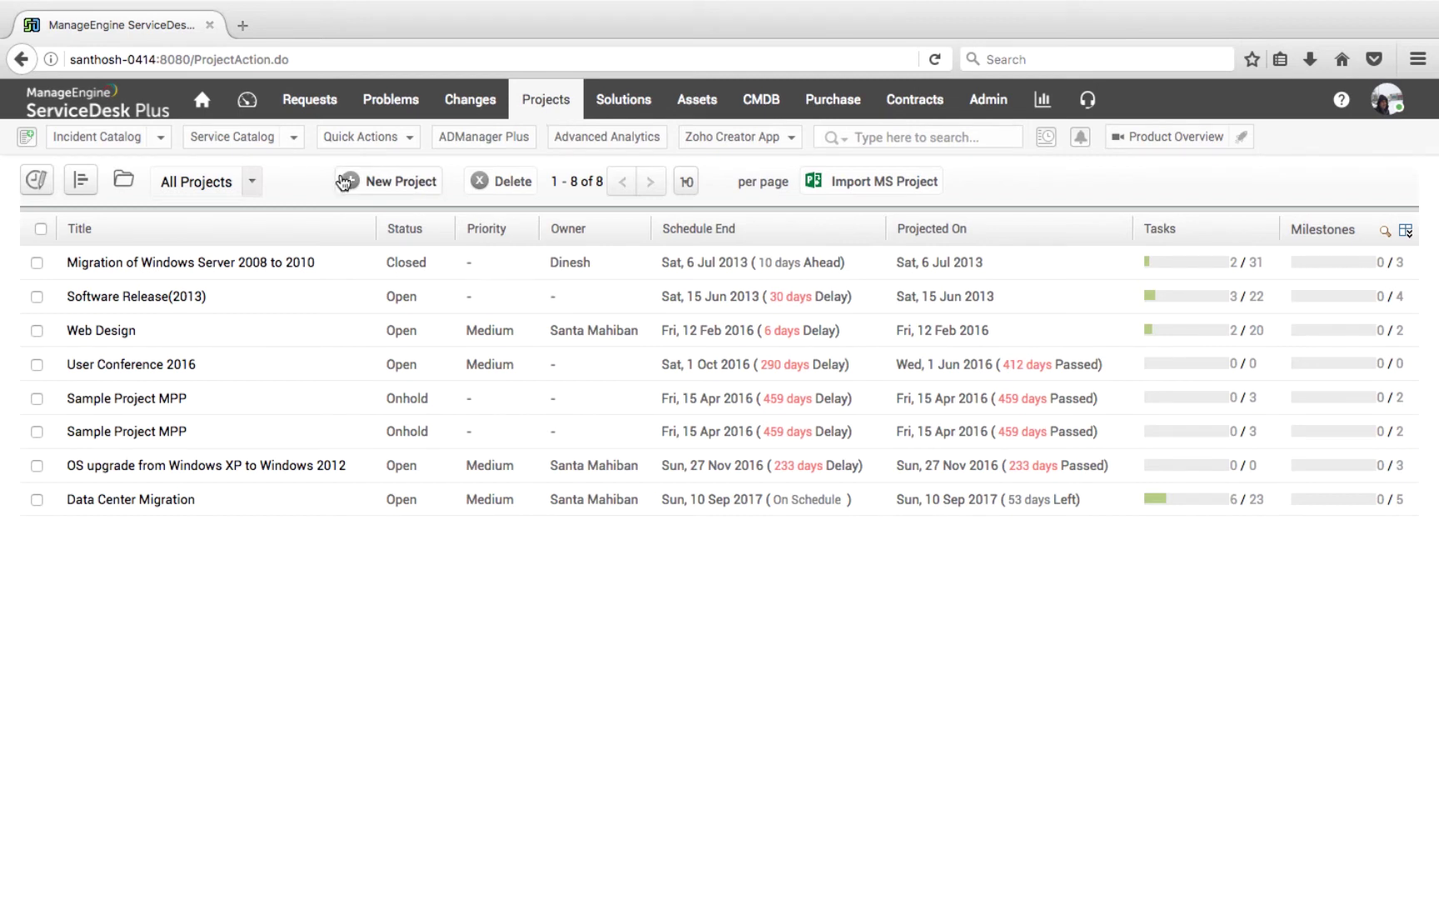
Look through Data Center Migration's members, milestones, details and tasks, then open the IT Asset Component task
{"action": "left_click", "coordinate": [102, 501]}
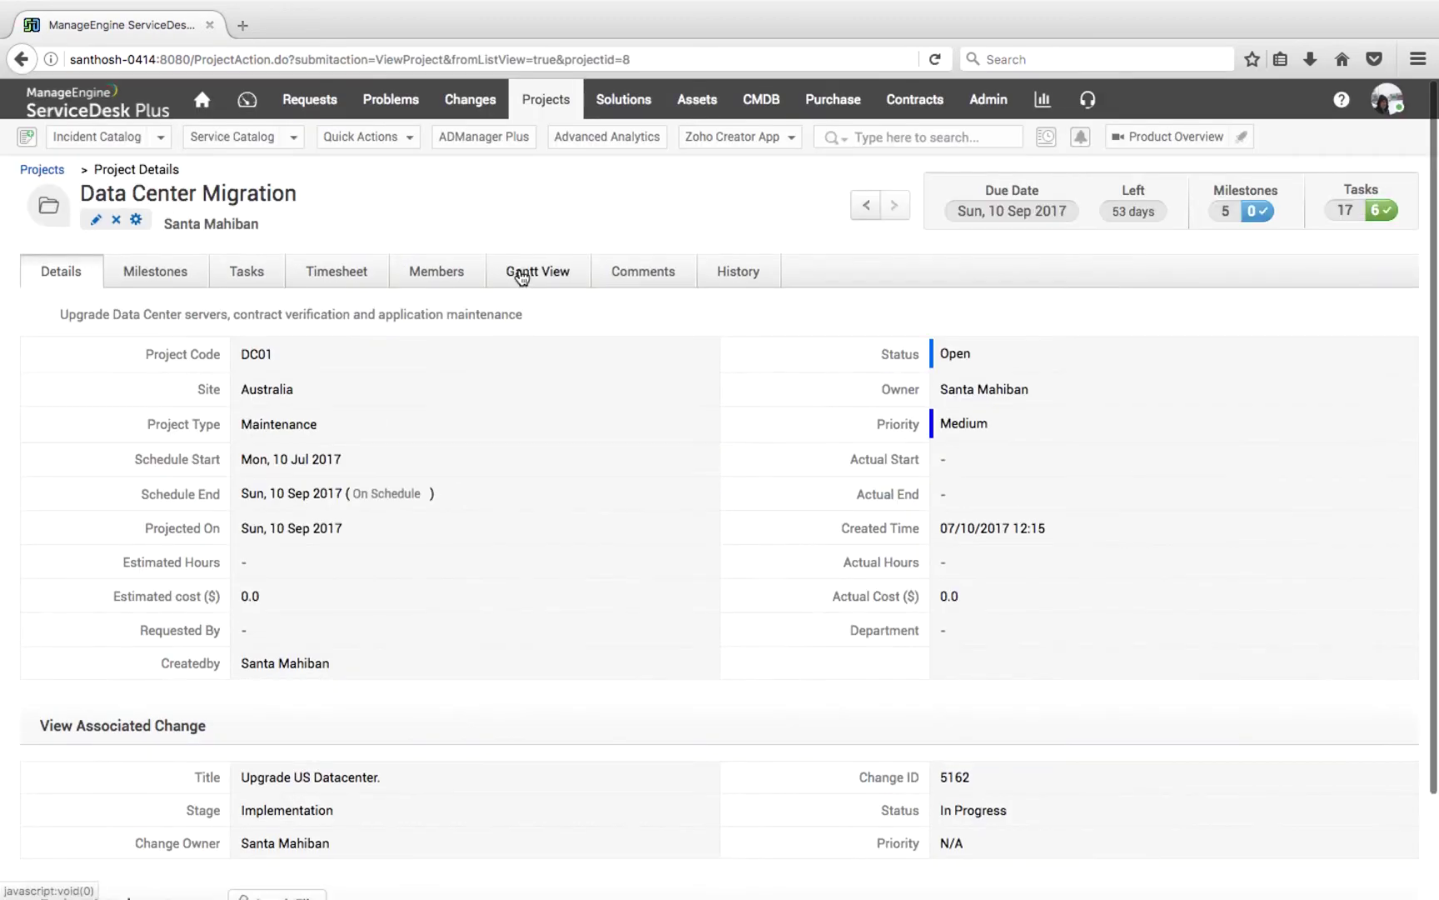
{"action": "left_click", "coordinate": [420, 273]}
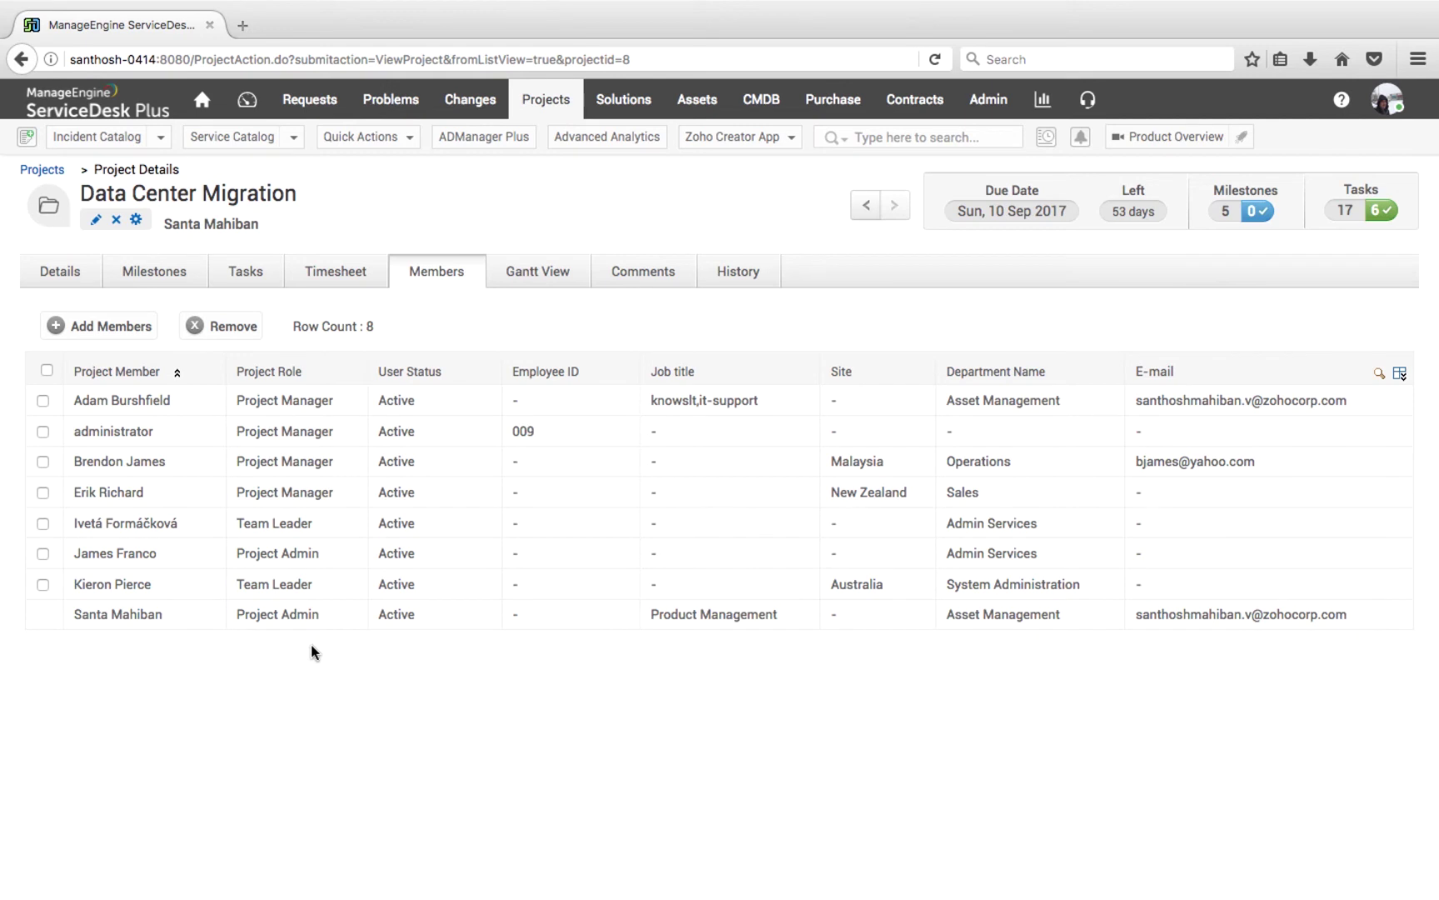
{"action": "left_click", "coordinate": [152, 275]}
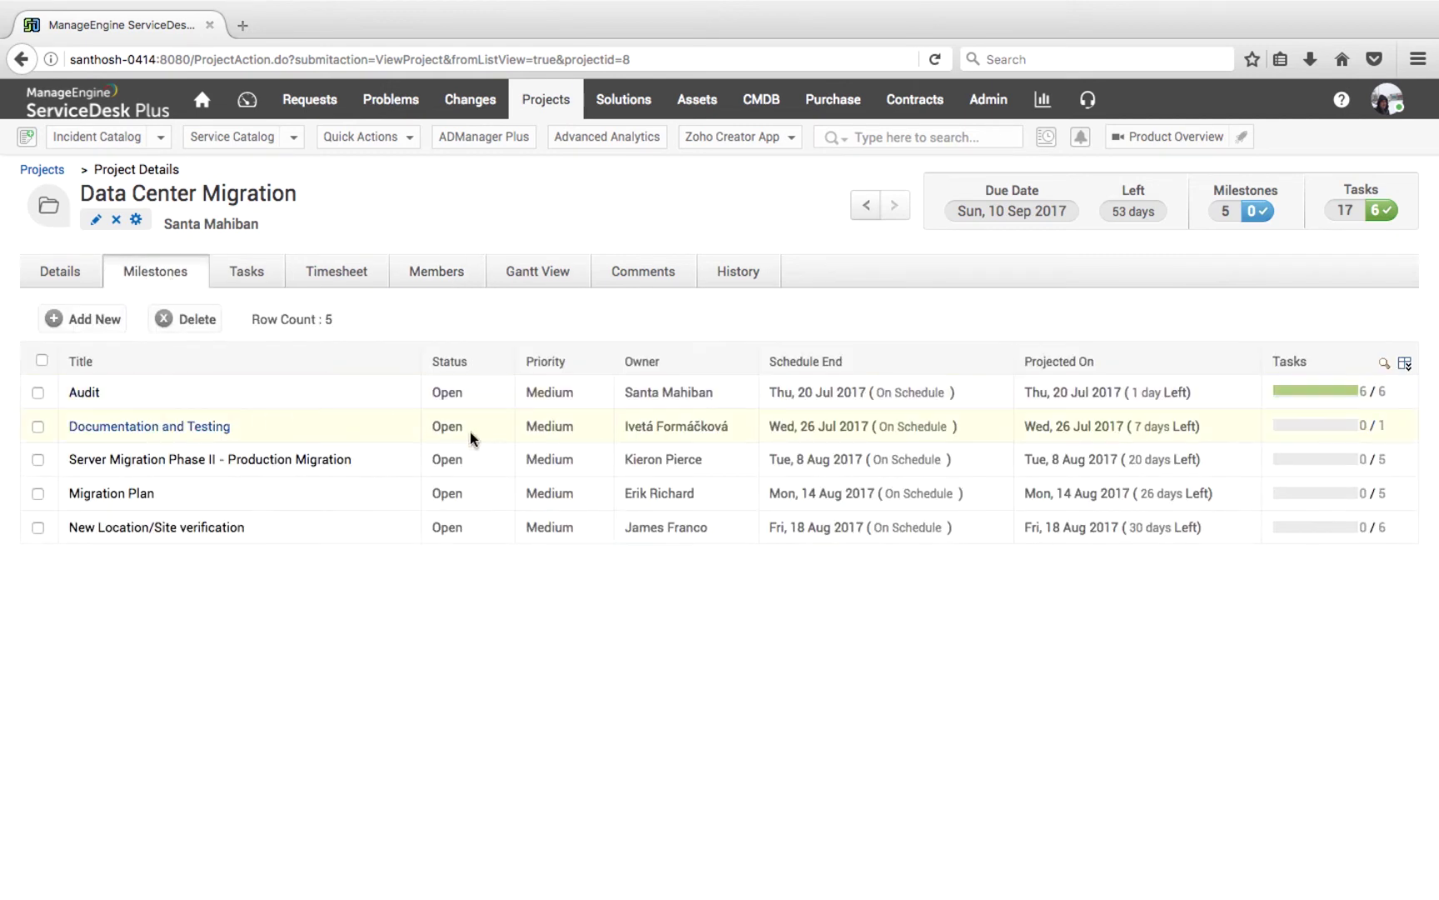
{"action": "left_click", "coordinate": [258, 269]}
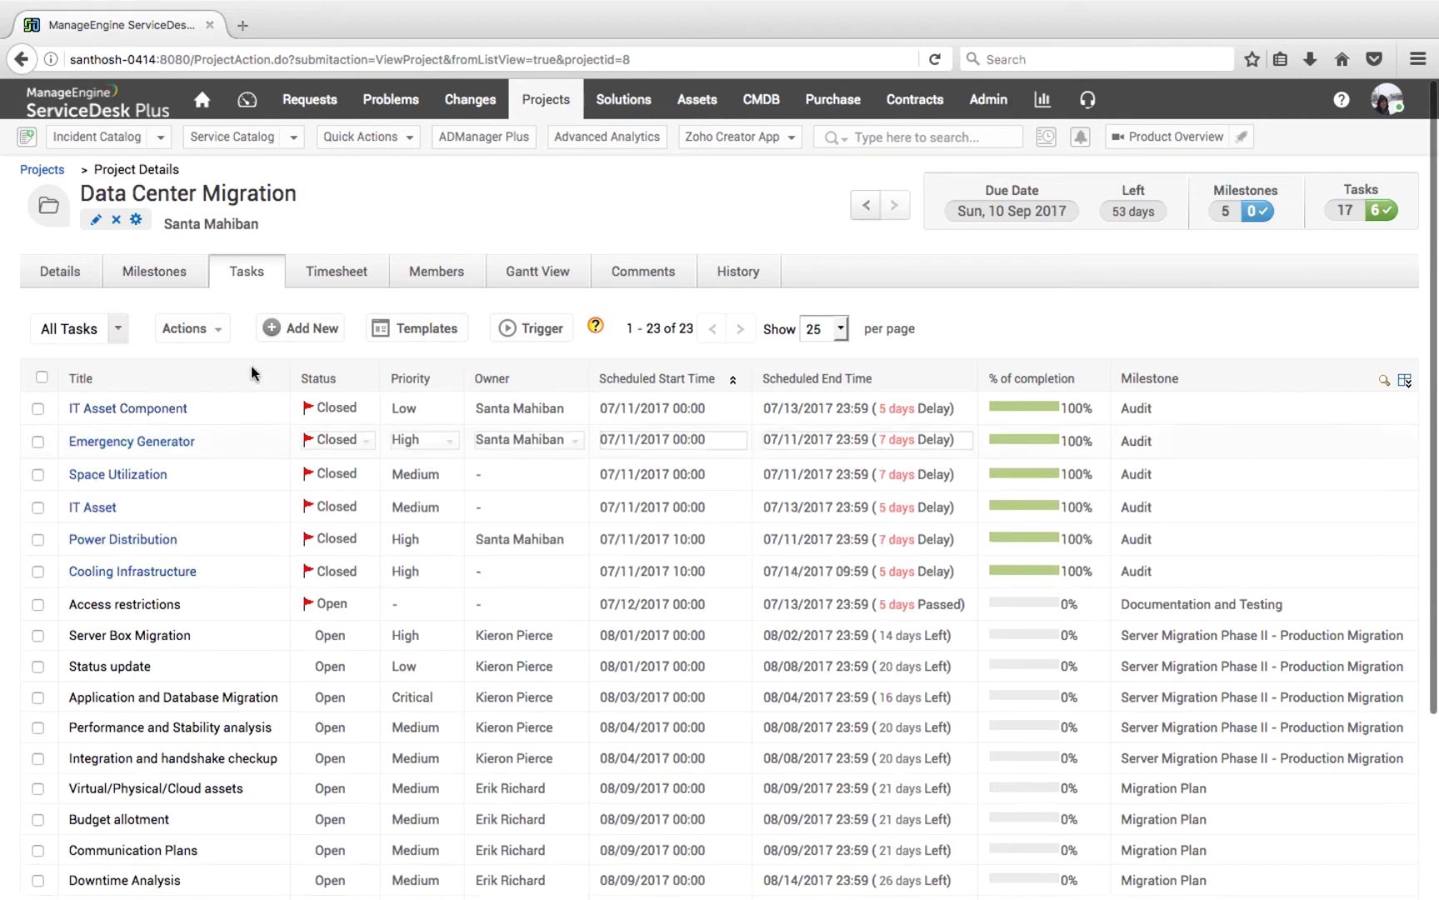
{"action": "left_click", "coordinate": [147, 278]}
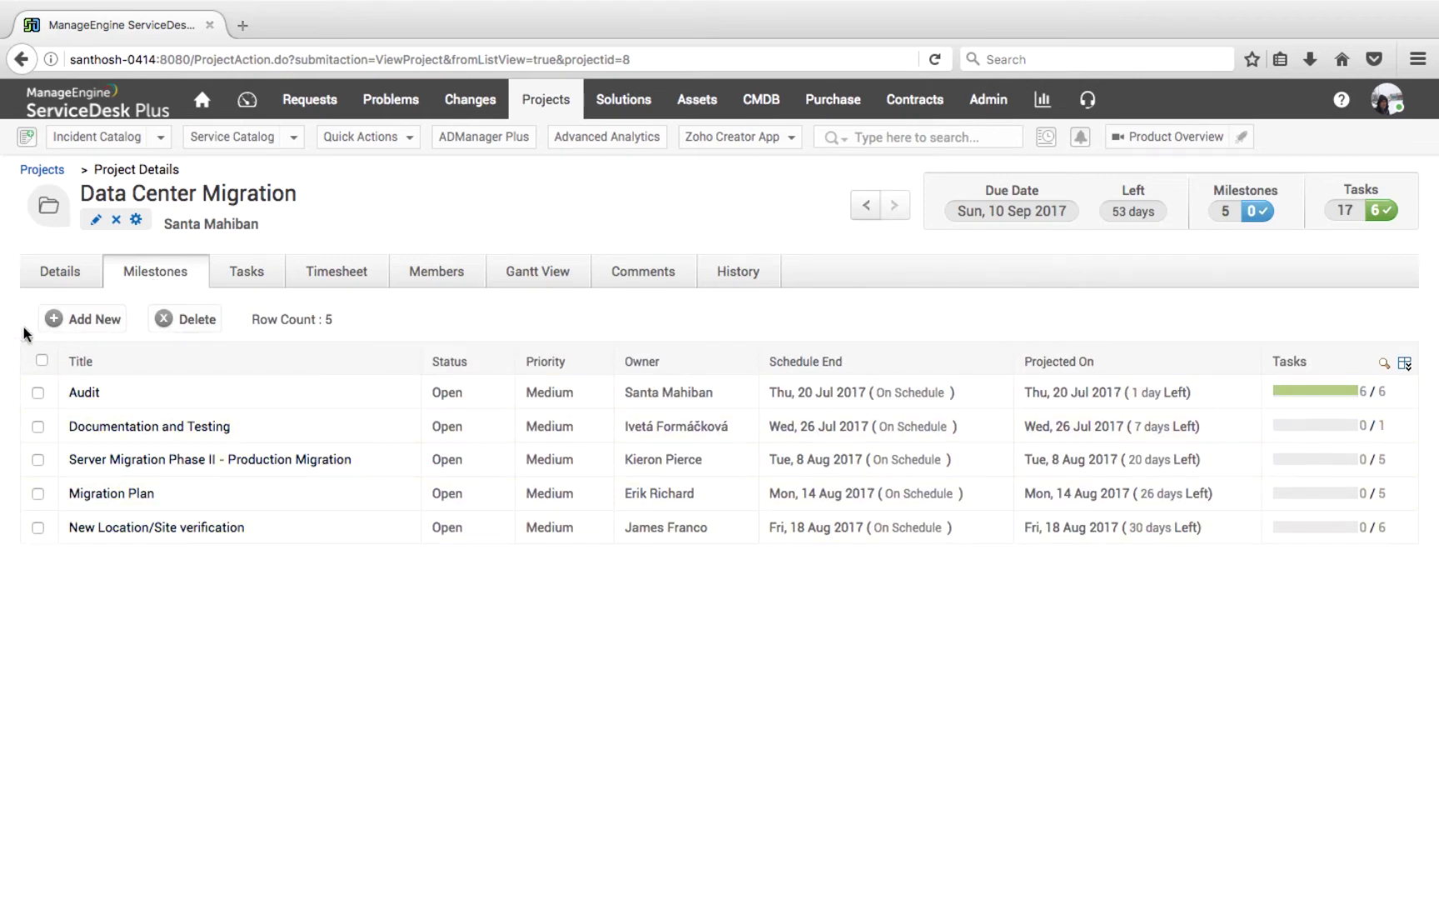
{"action": "left_click", "coordinate": [46, 285]}
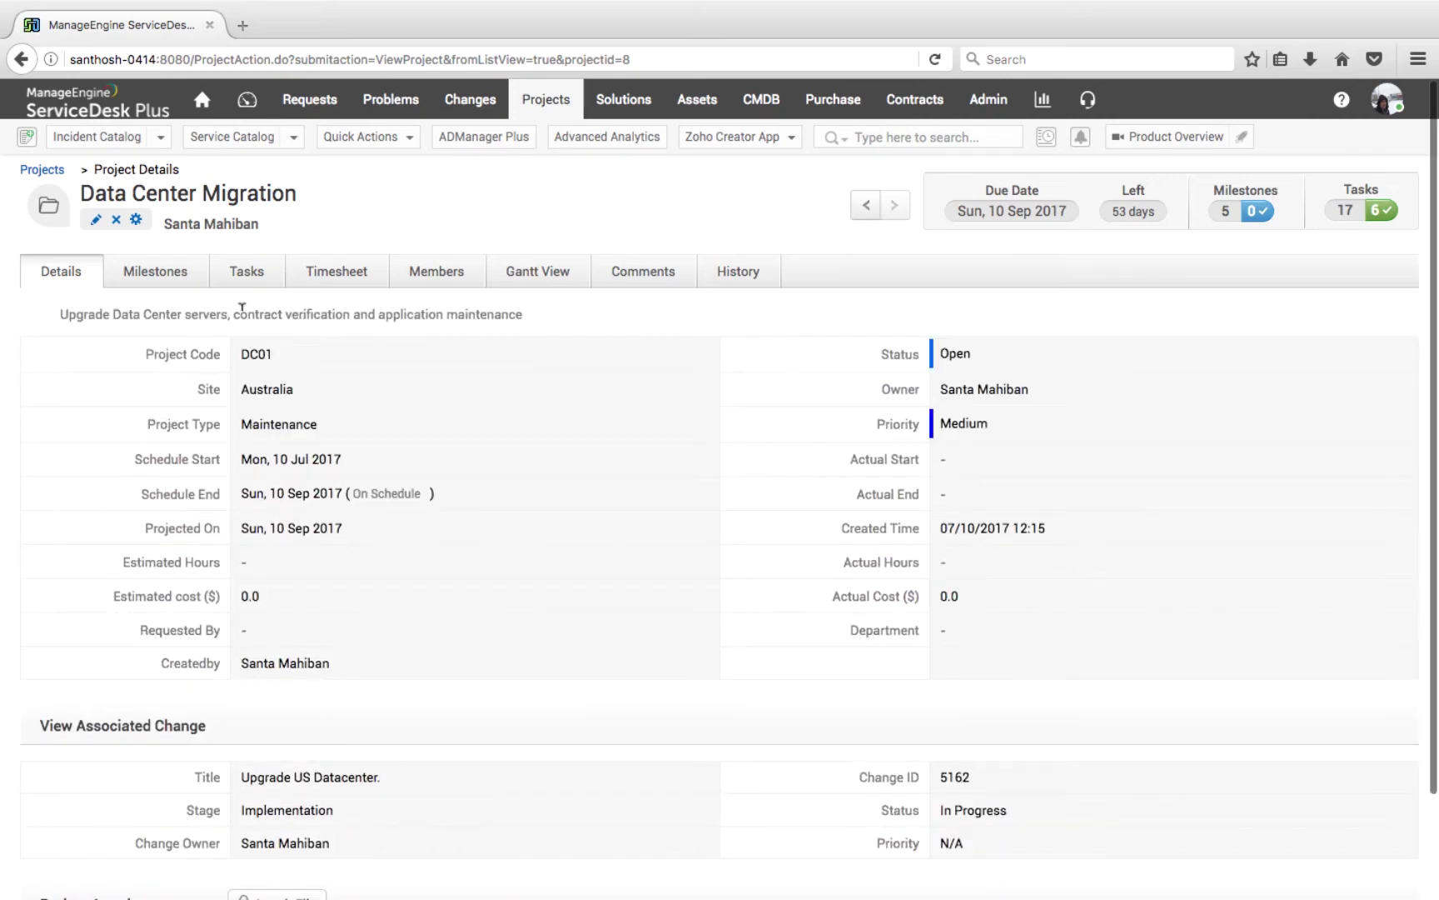
{"action": "left_click", "coordinate": [270, 285]}
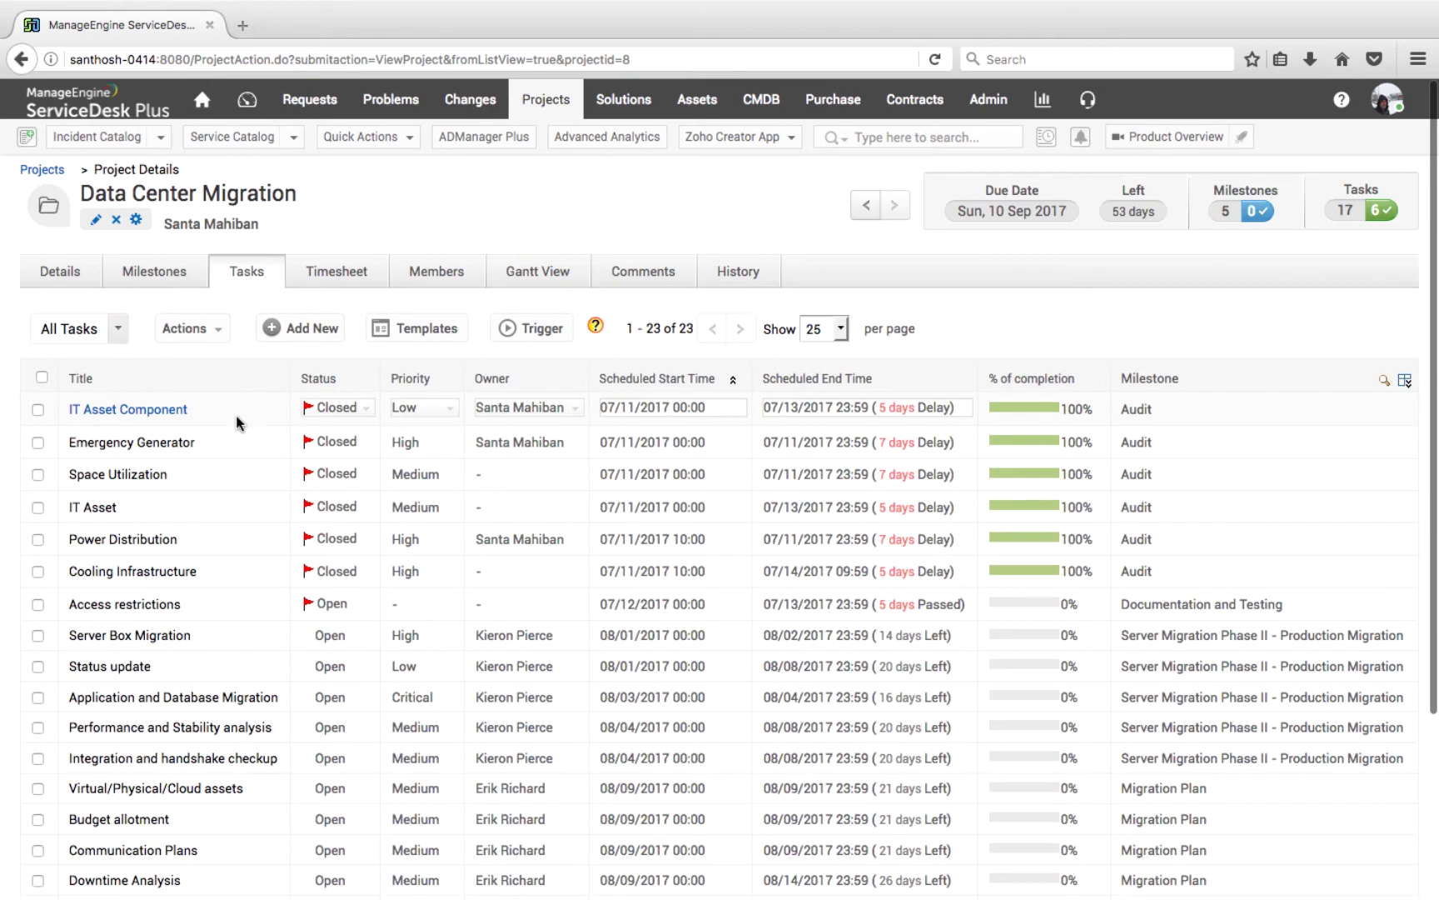
{"action": "left_click", "coordinate": [160, 412]}
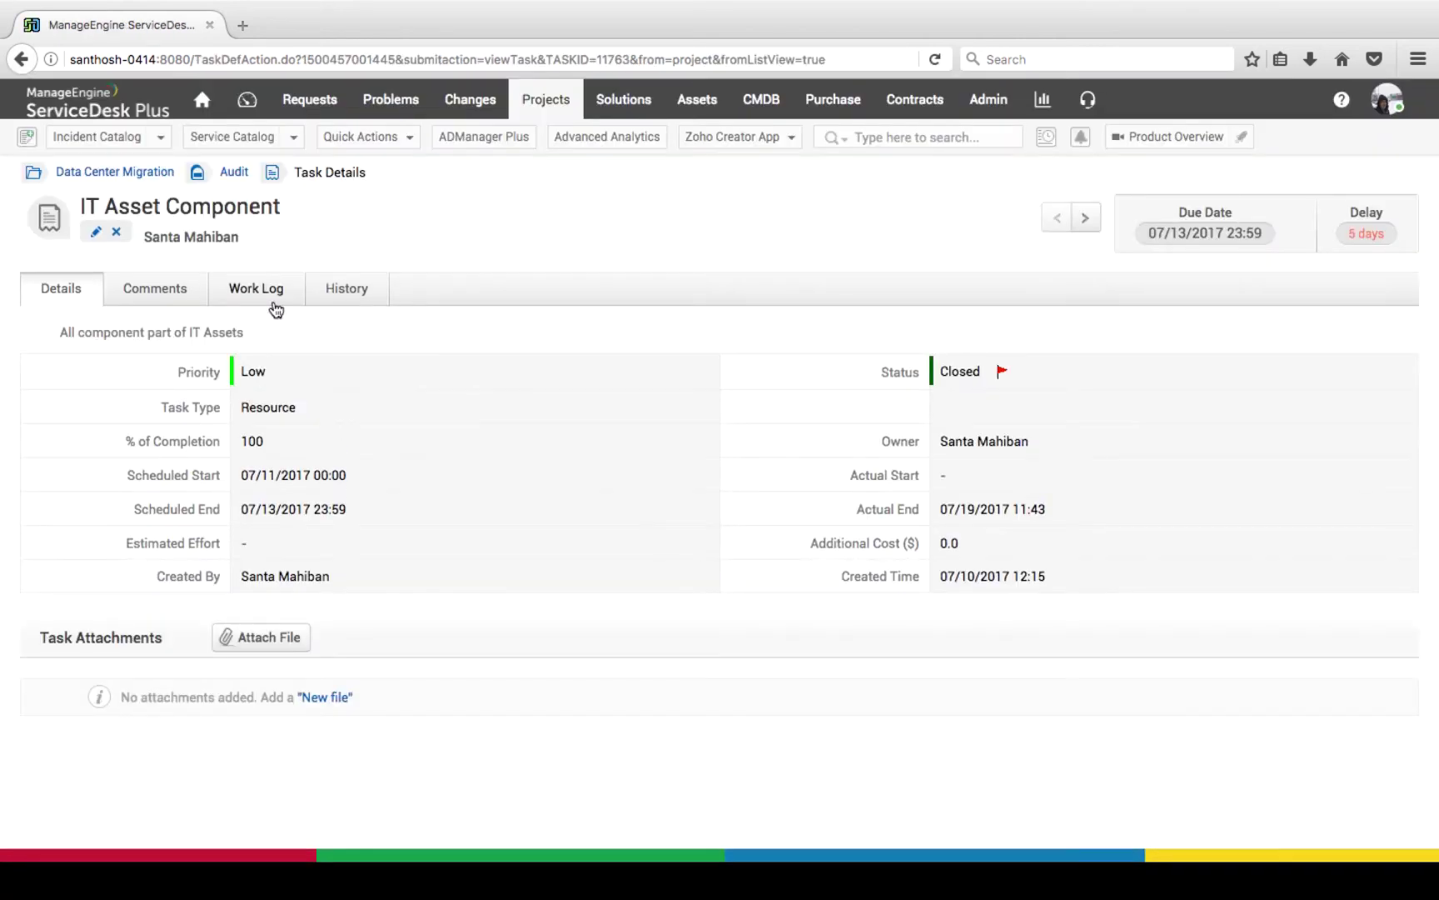
Add a work log entry recording the hours spent on the task
{"action": "left_click", "coordinate": [271, 302]}
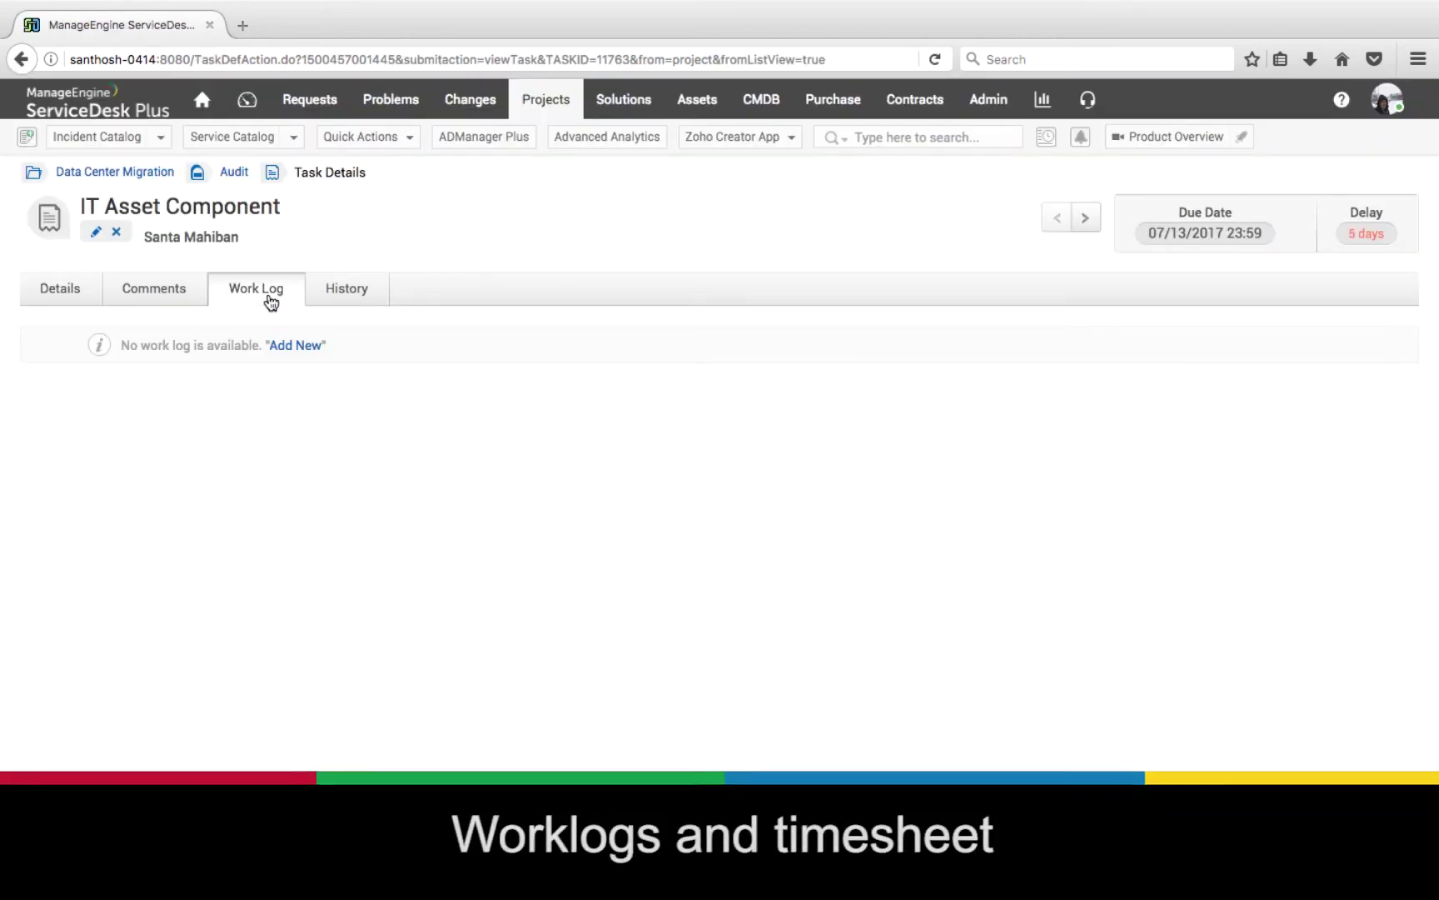
{"action": "left_click", "coordinate": [301, 344]}
{"action": "left_click", "coordinate": [288, 433]}
{"action": "type", "text": "4"}
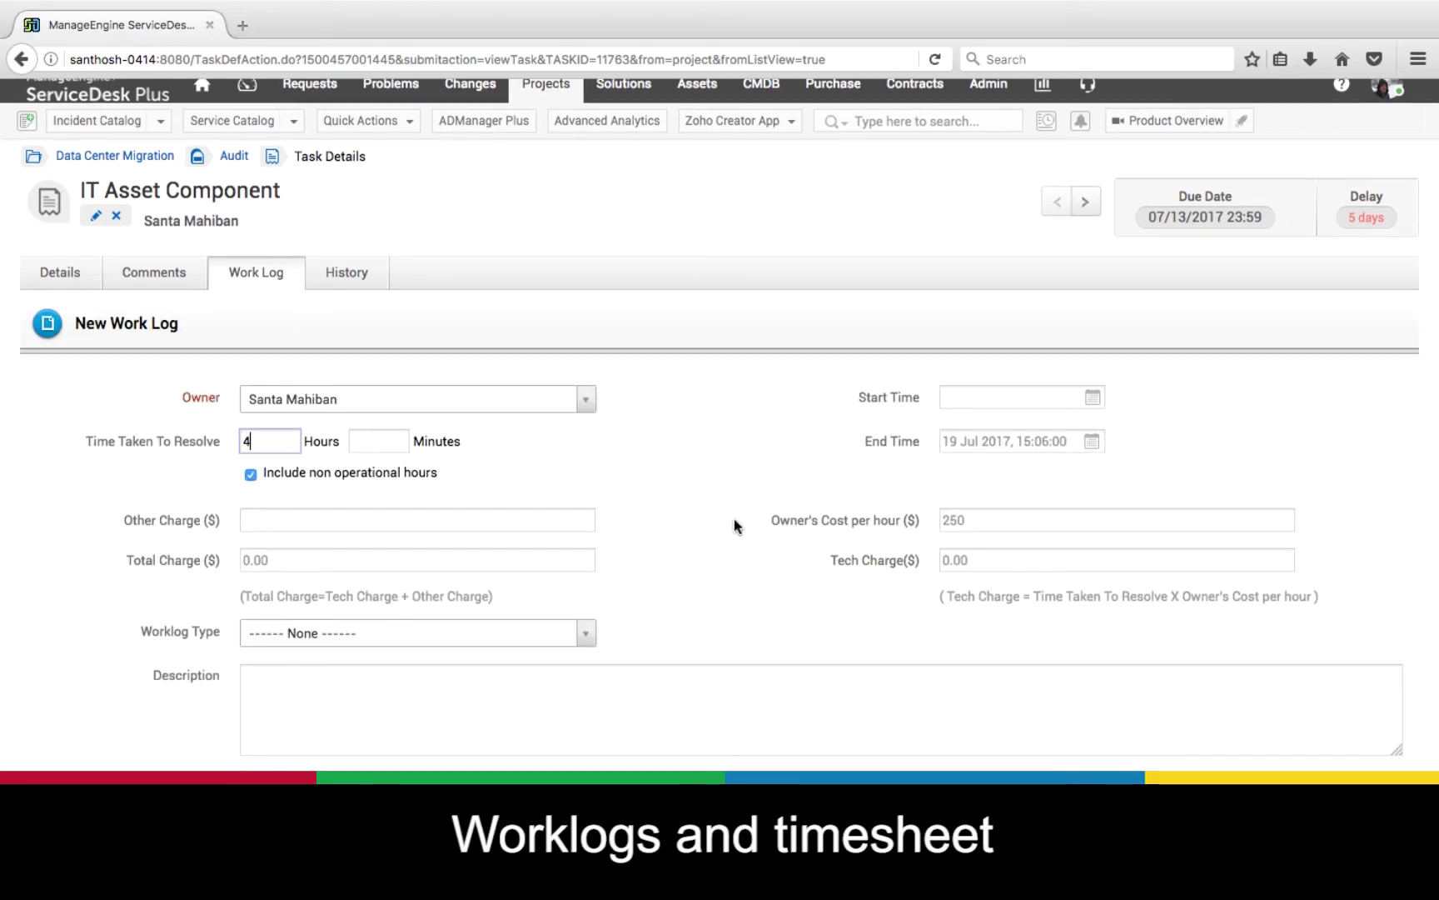
{"action": "left_click", "coordinate": [767, 516]}
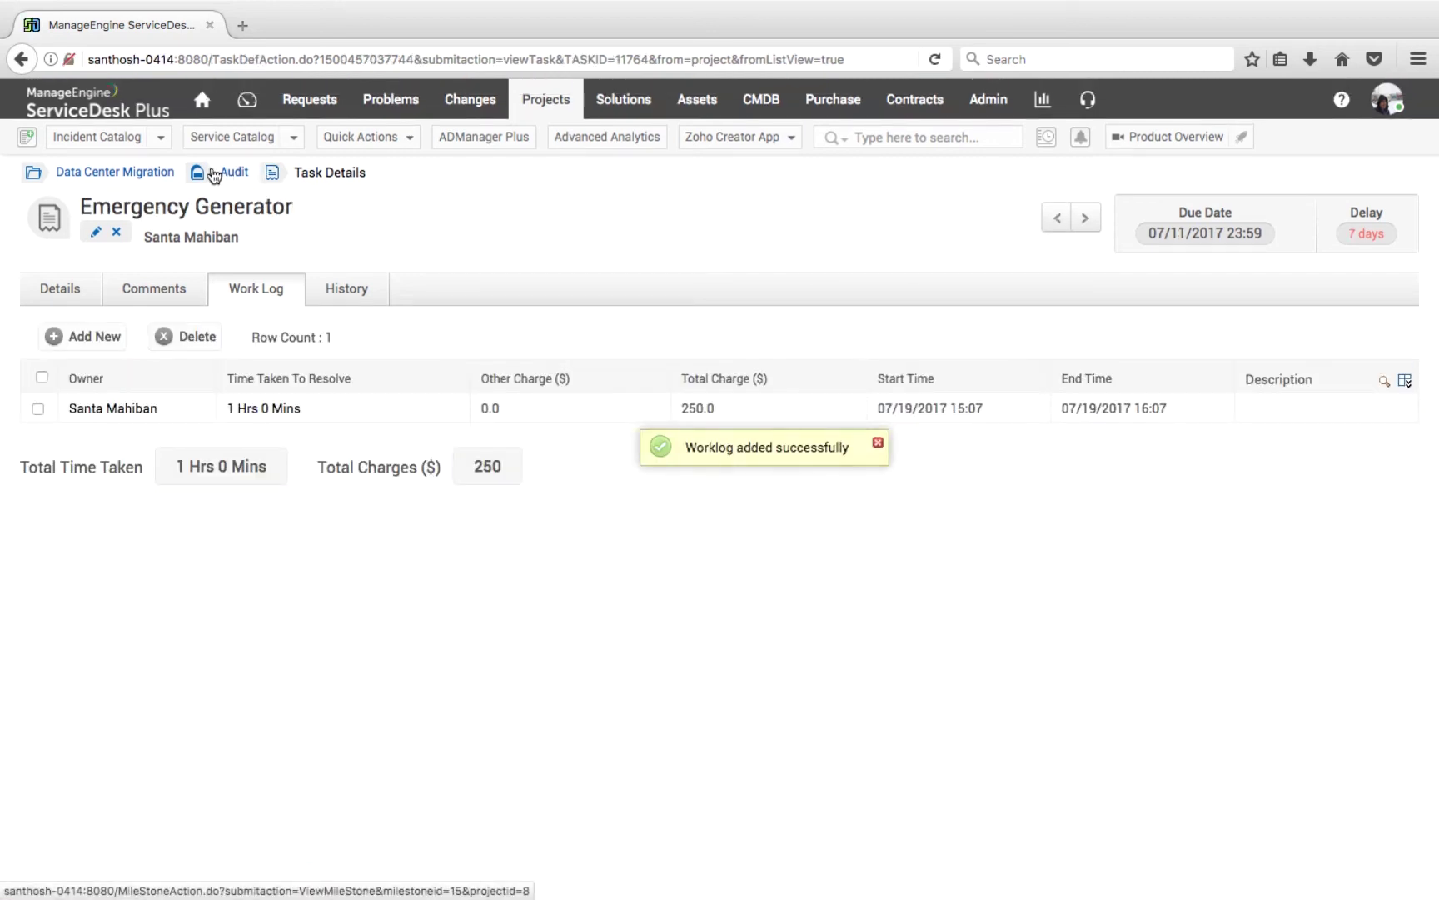
Check the Data Center Migration timesheet, then show its Gantt chart
{"action": "left_click", "coordinate": [146, 172]}
{"action": "left_click", "coordinate": [356, 277]}
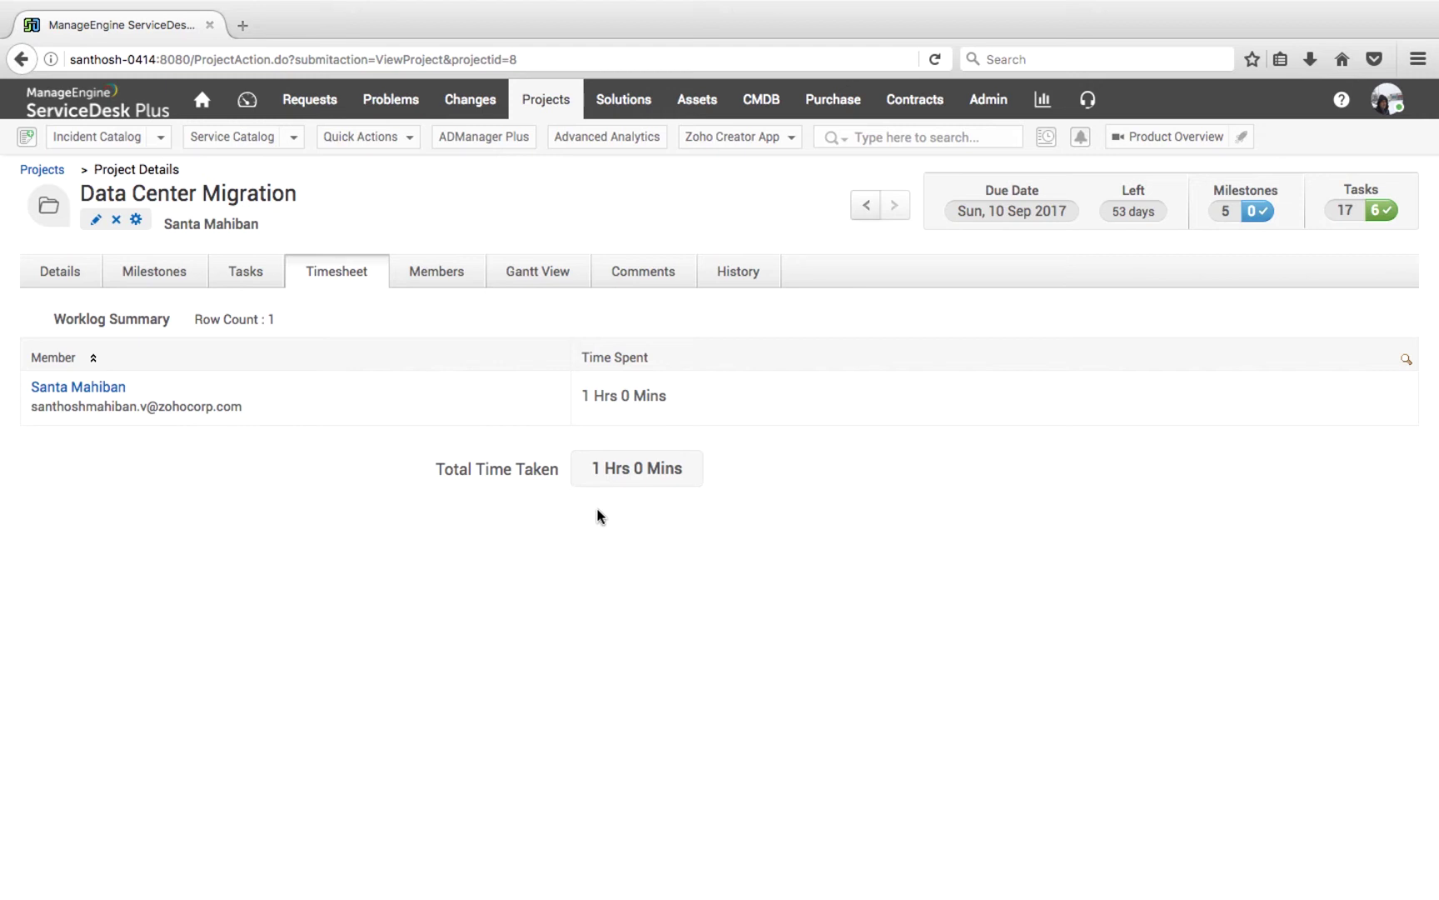
{"action": "left_click", "coordinate": [523, 272]}
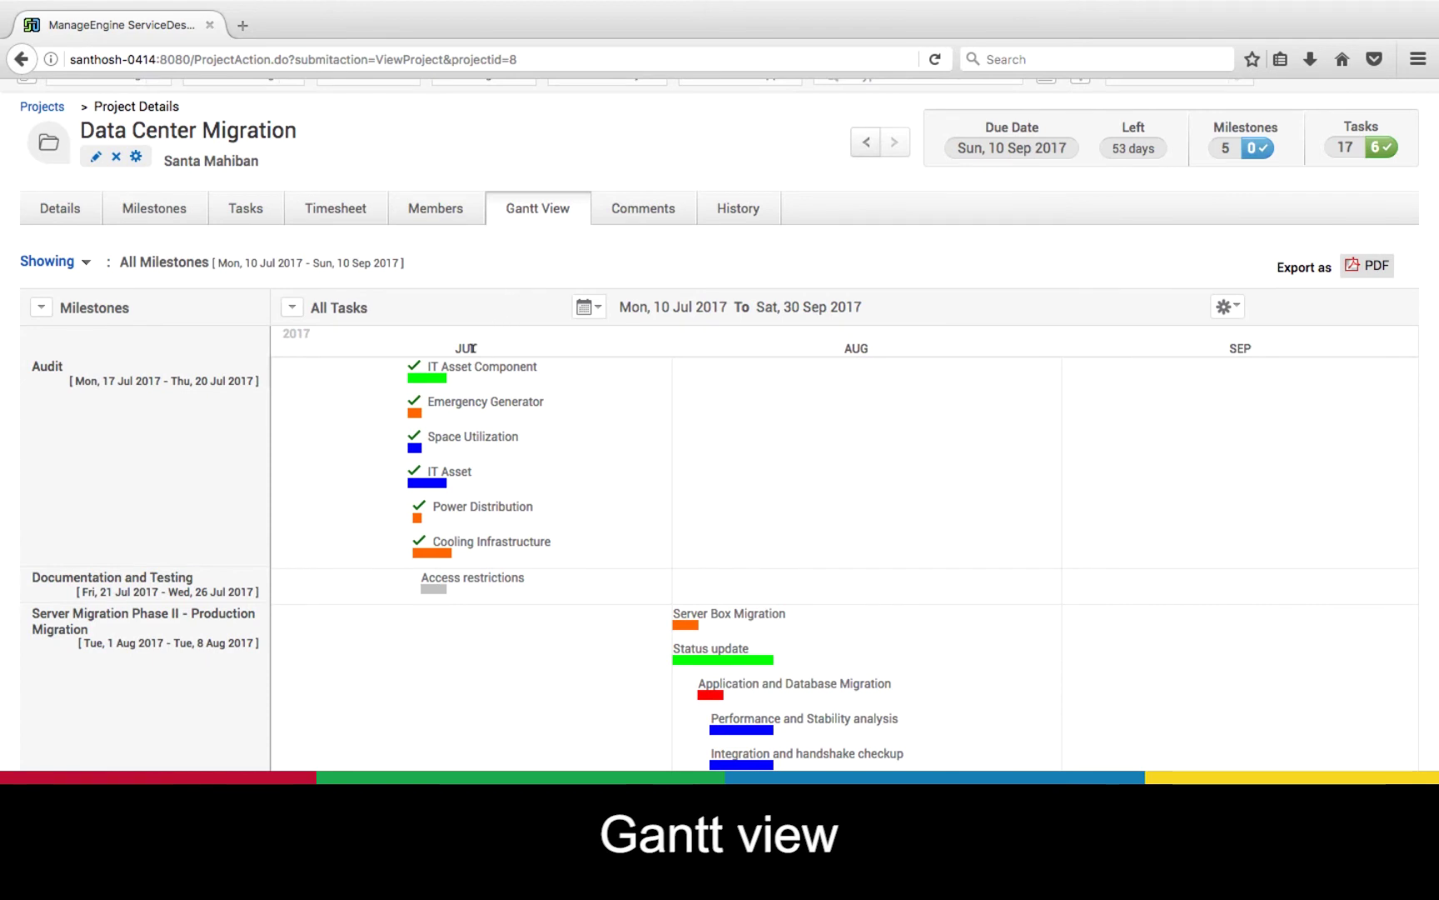
Group the Data Center Migration Gantt chart rows by Tasks
{"action": "scroll", "coordinate": [454, 511], "scroll_direction": "down", "scroll_amount": 1}
{"action": "scroll", "coordinate": [454, 512], "scroll_direction": "up", "scroll_amount": 1}
{"action": "scroll", "coordinate": [454, 511], "scroll_direction": "up", "scroll_amount": 2}
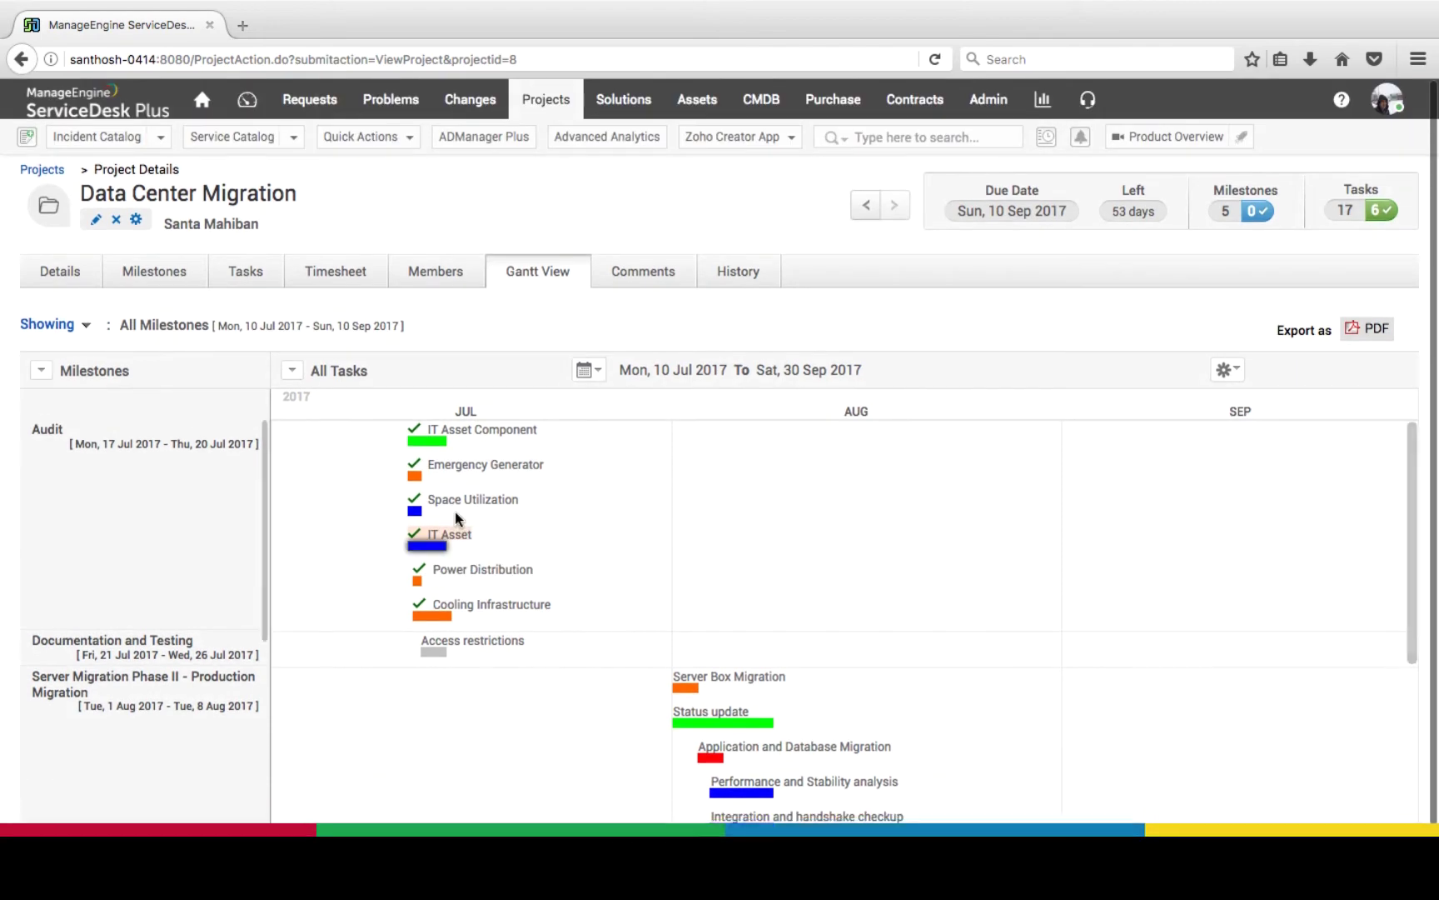
{"action": "left_click", "coordinate": [40, 374]}
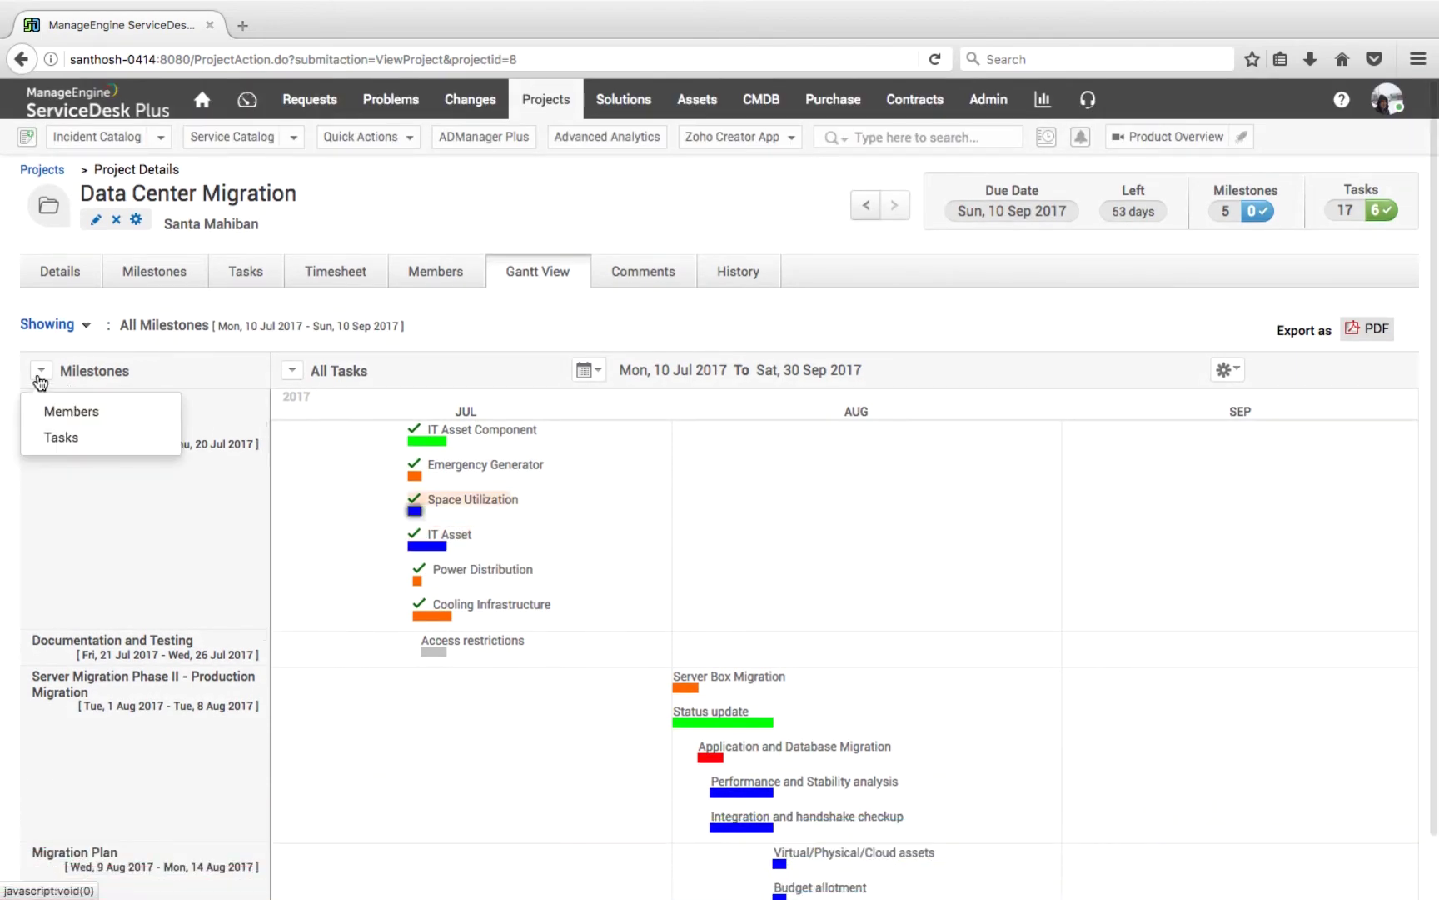
{"action": "left_click", "coordinate": [56, 439]}
Group the Projects Gantt View by Projects and export it as a PDF
{"action": "scroll", "coordinate": [56, 443], "scroll_direction": "down", "scroll_amount": 2}
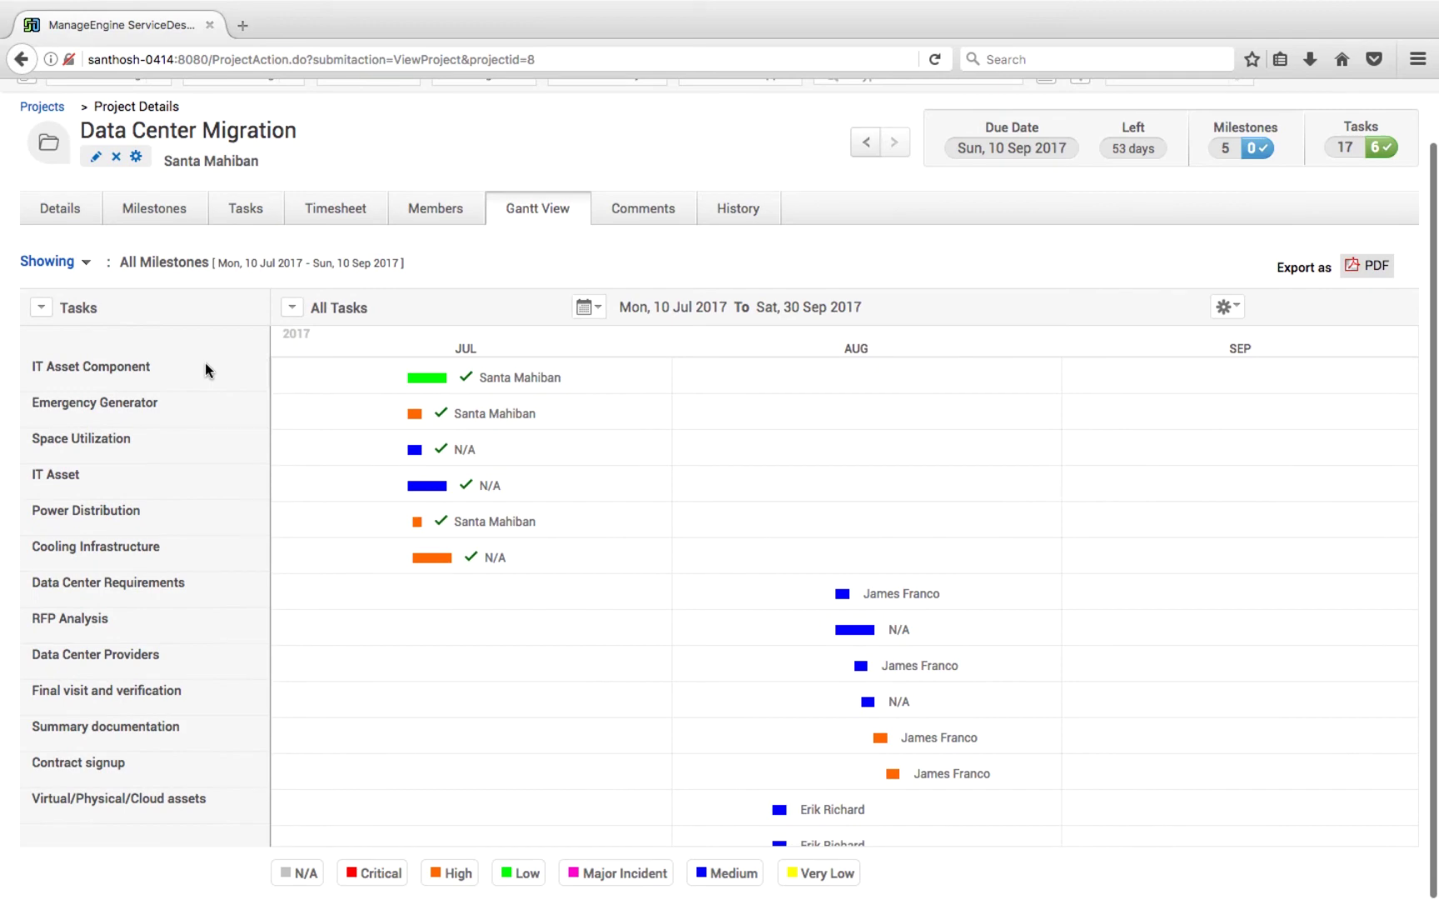
{"action": "scroll", "coordinate": [409, 562], "scroll_direction": "down", "scroll_amount": 1}
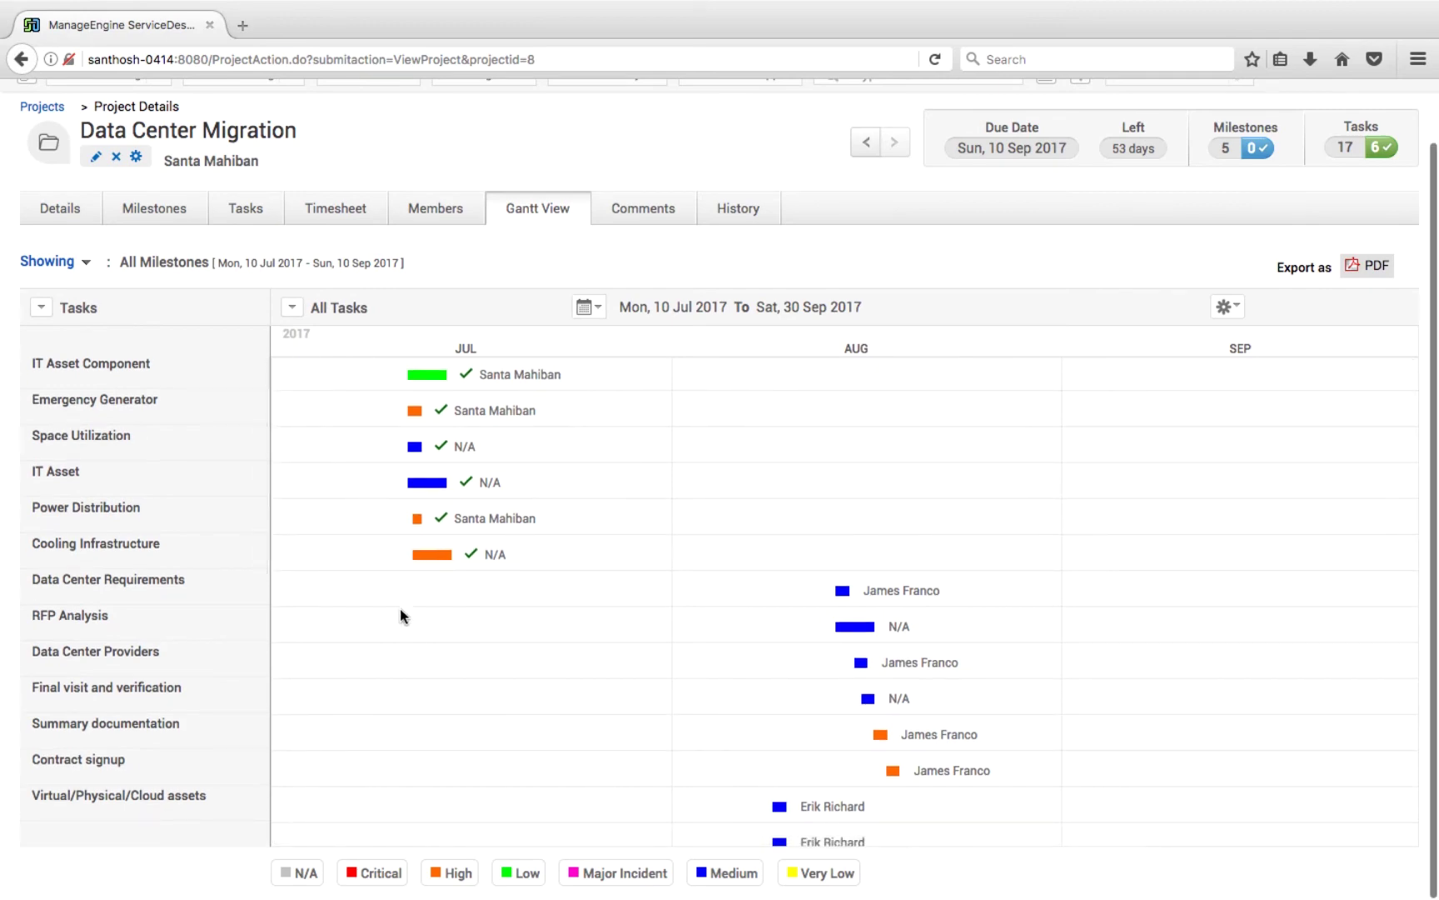
{"action": "scroll", "coordinate": [127, 133], "scroll_direction": "up", "scroll_amount": 2}
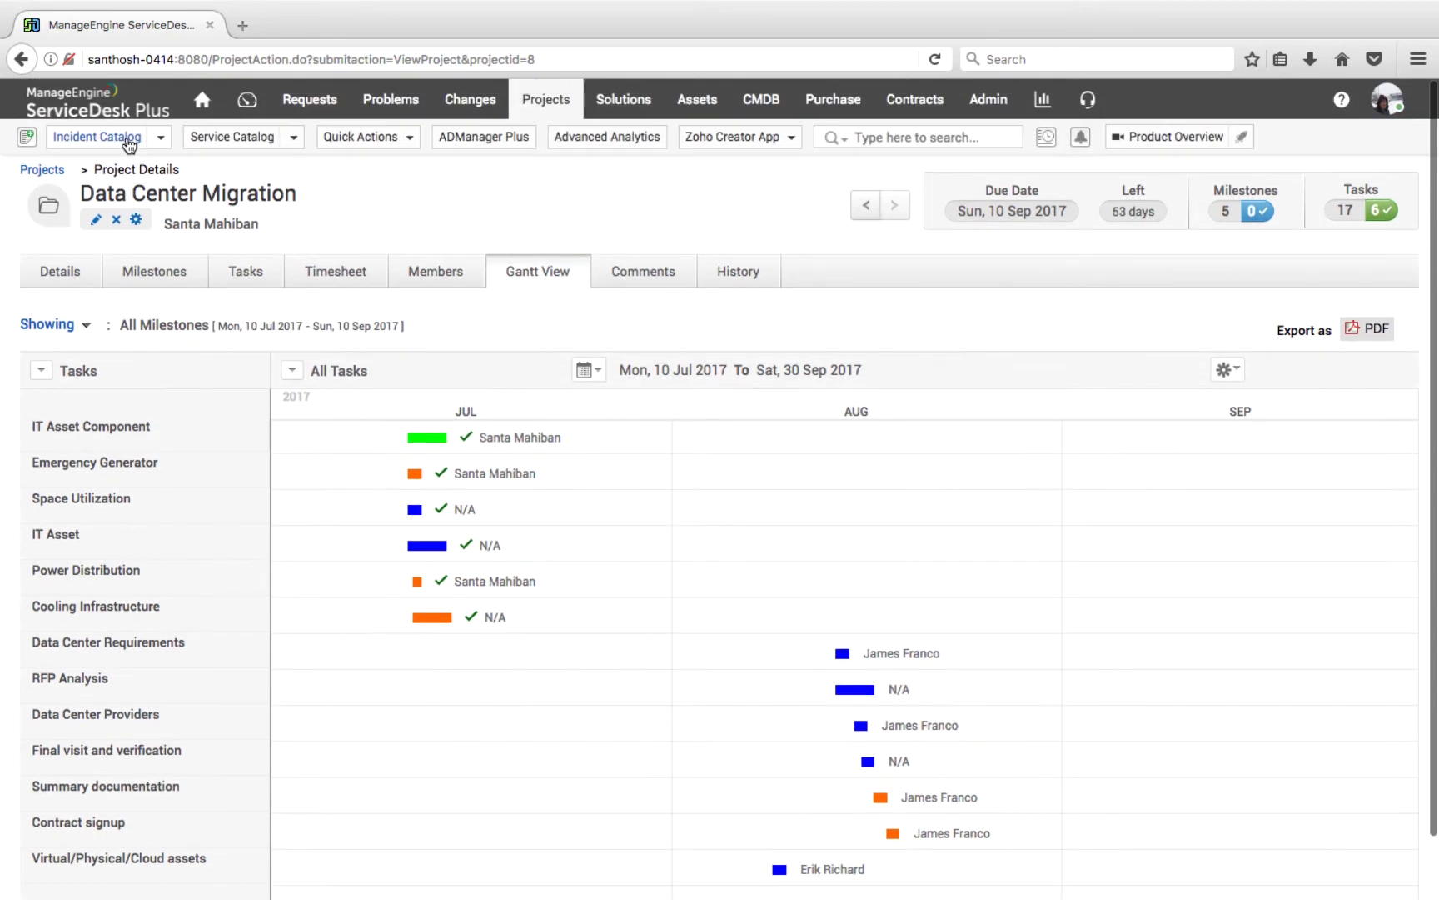
{"action": "left_click", "coordinate": [55, 171]}
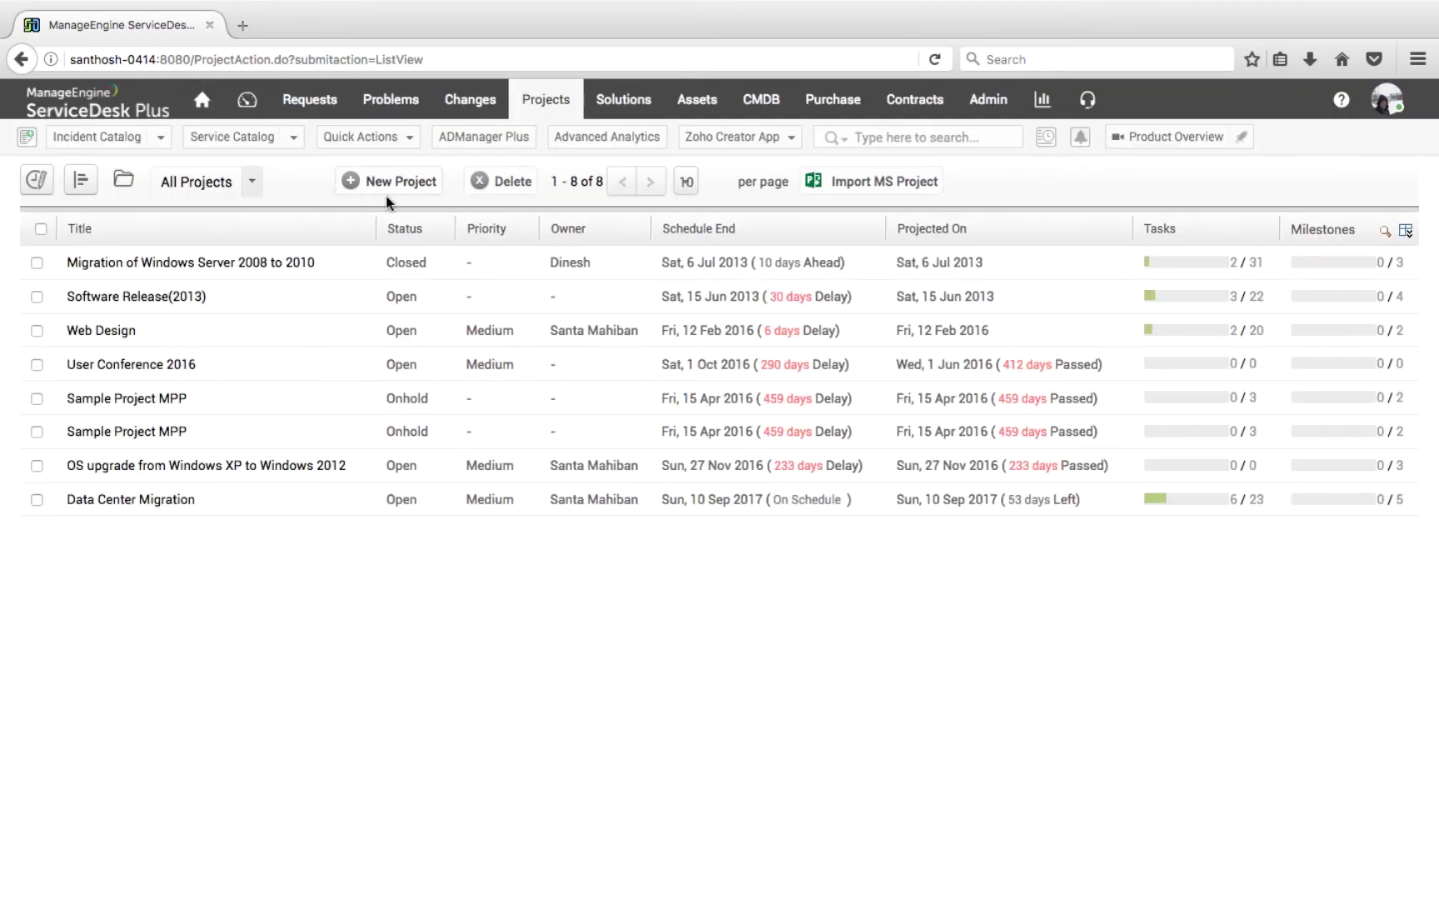
{"action": "left_click", "coordinate": [75, 183]}
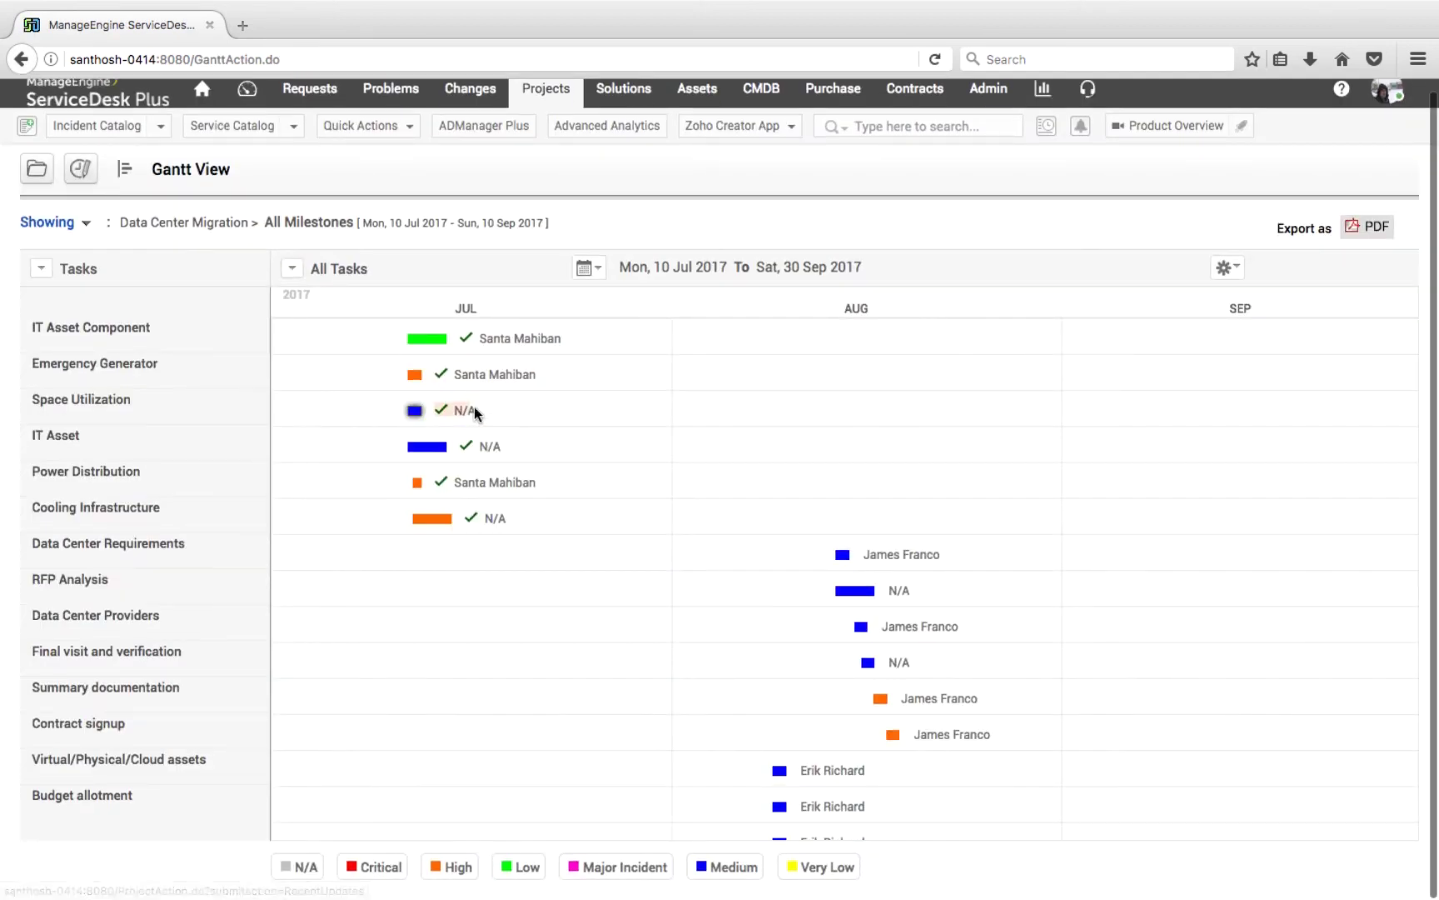
{"action": "left_click", "coordinate": [42, 270]}
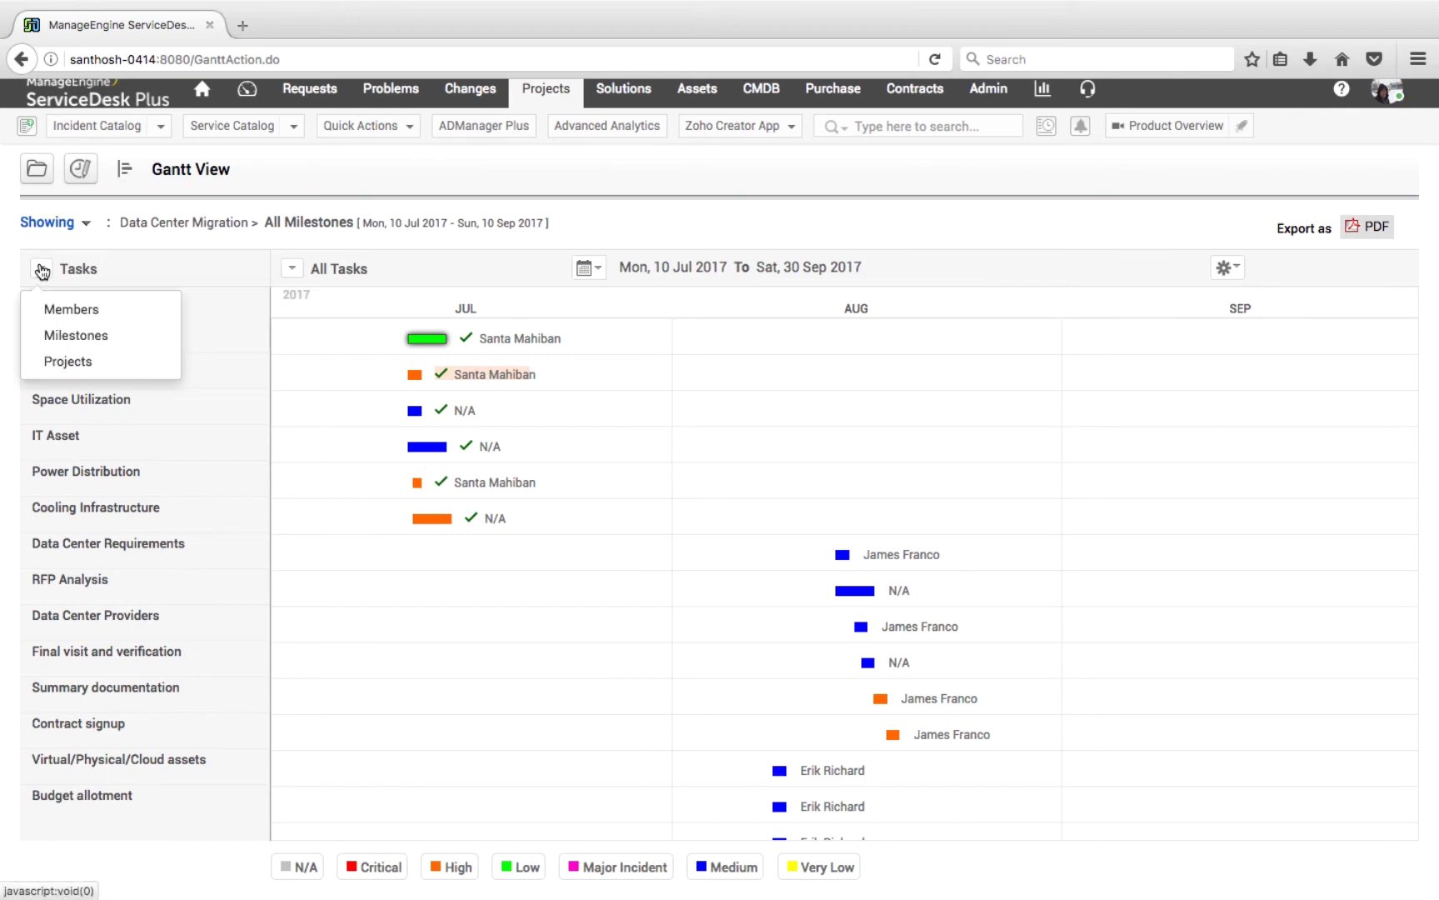
{"action": "left_click", "coordinate": [69, 364]}
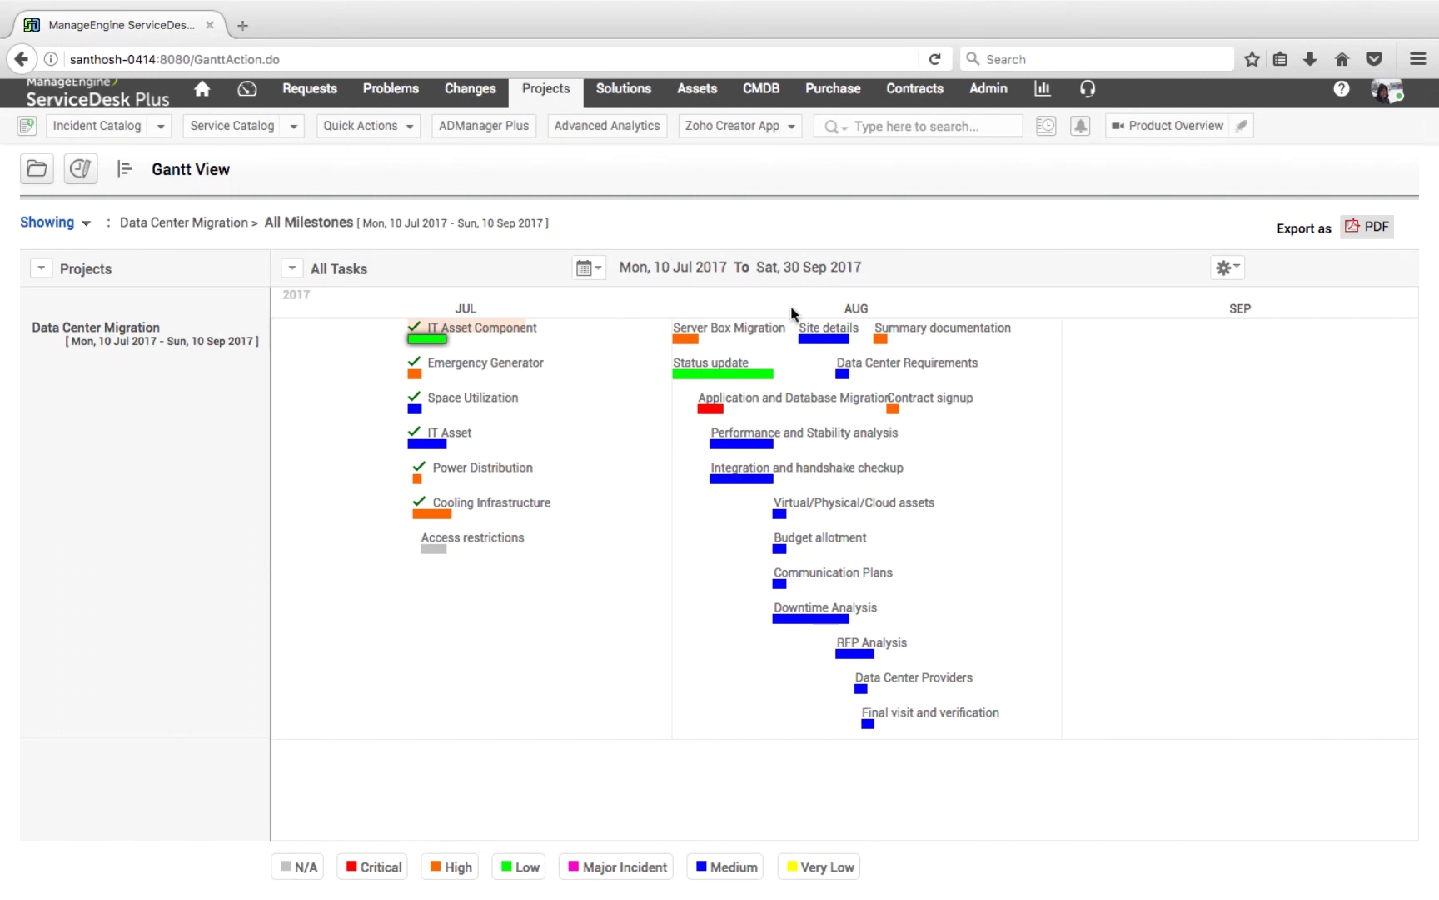
{"action": "left_click", "coordinate": [1387, 241]}
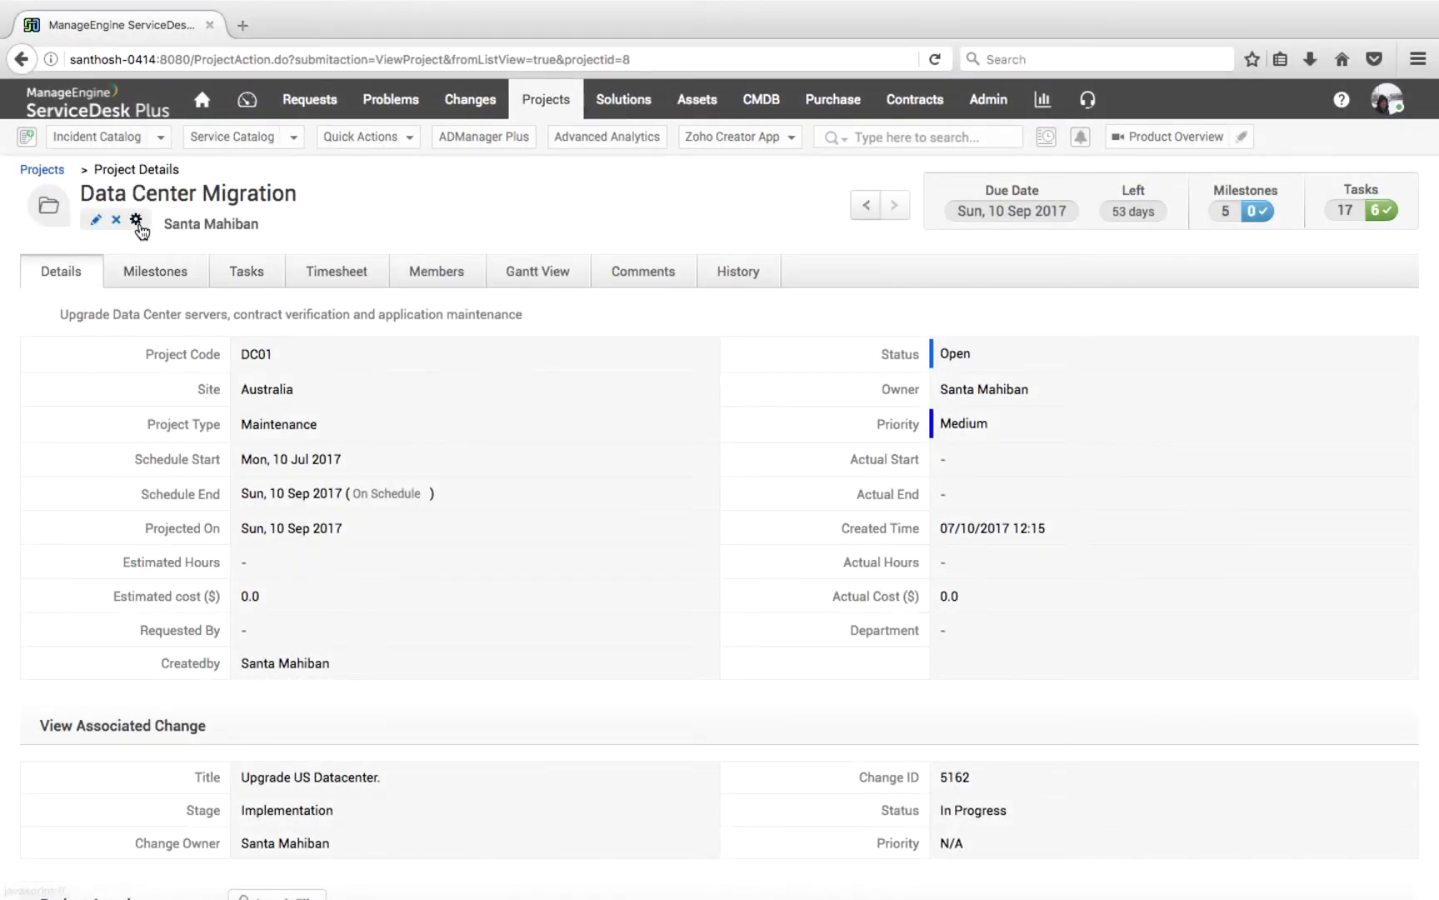
{"action": "left_click", "coordinate": [137, 220]}
{"action": "left_click", "coordinate": [159, 252]}
{"action": "left_click", "coordinate": [137, 223]}
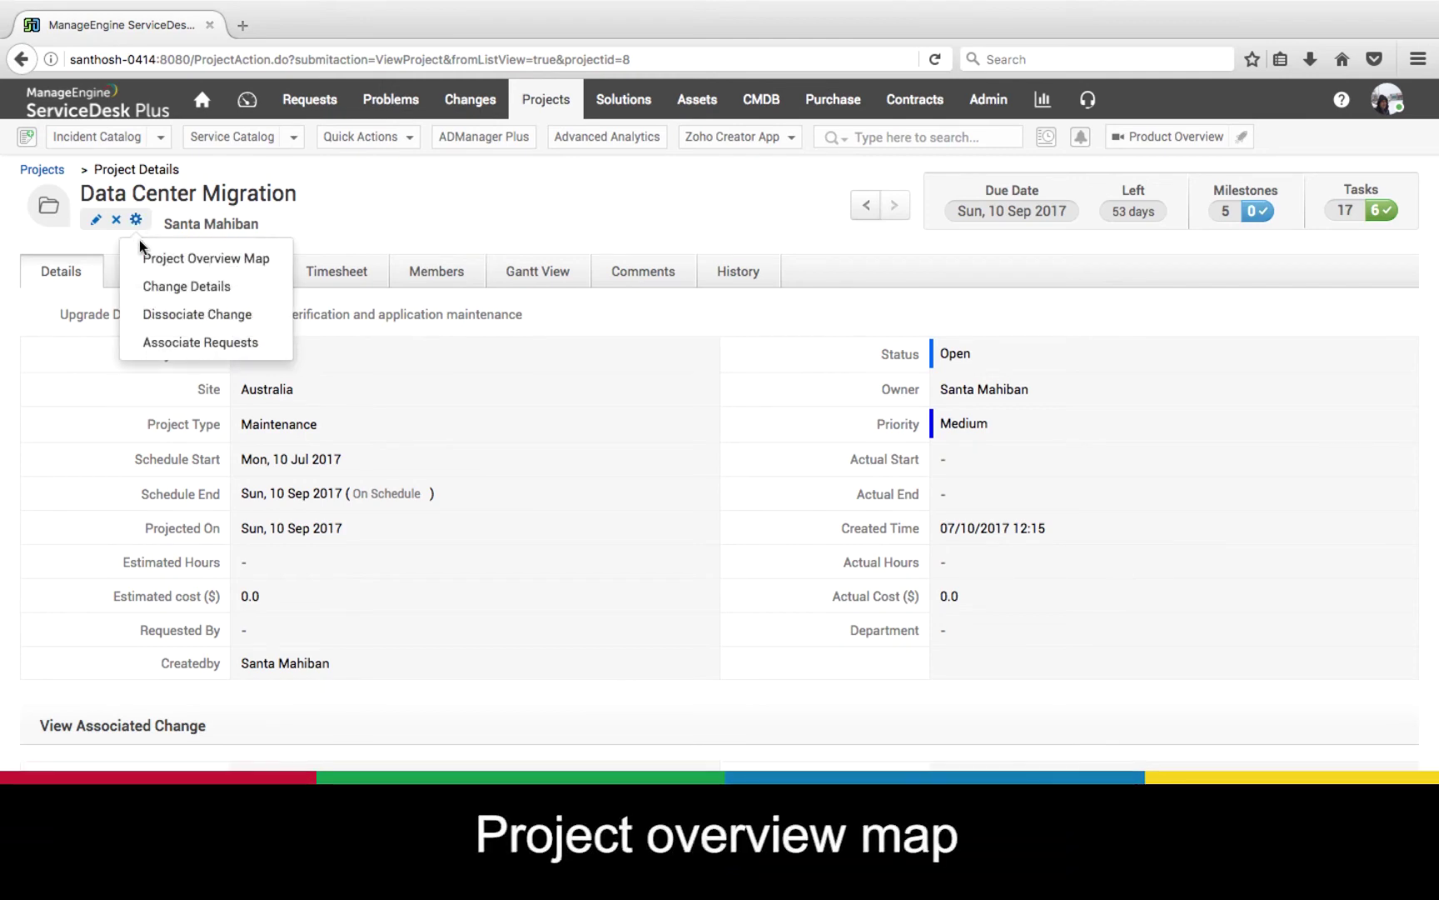
{"action": "left_click", "coordinate": [144, 253]}
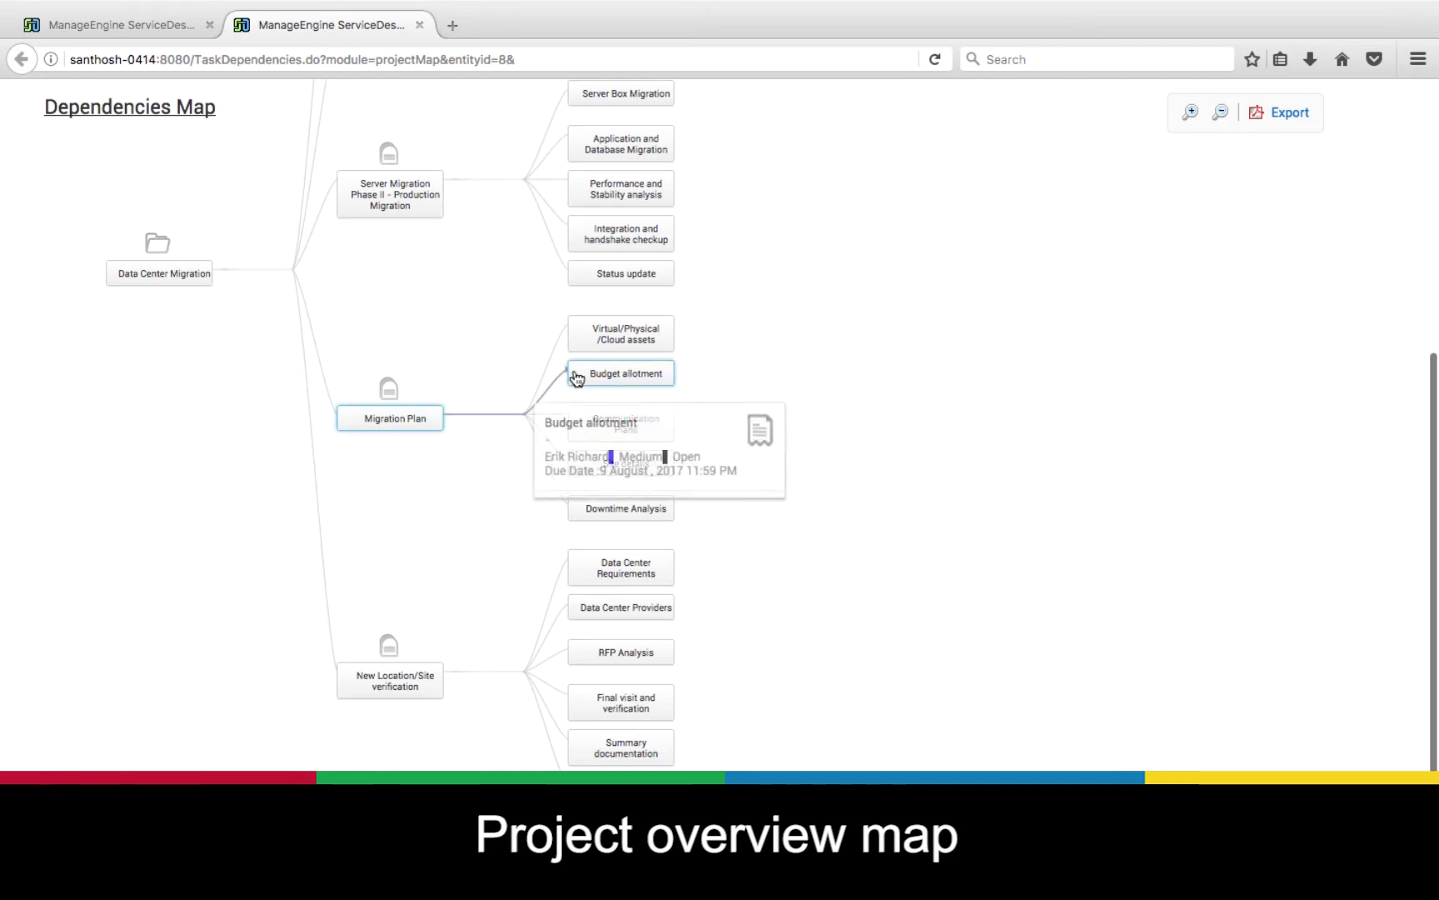
{"action": "left_click_drag", "start_coordinate": [881, 310], "coordinate": [955, 624]}
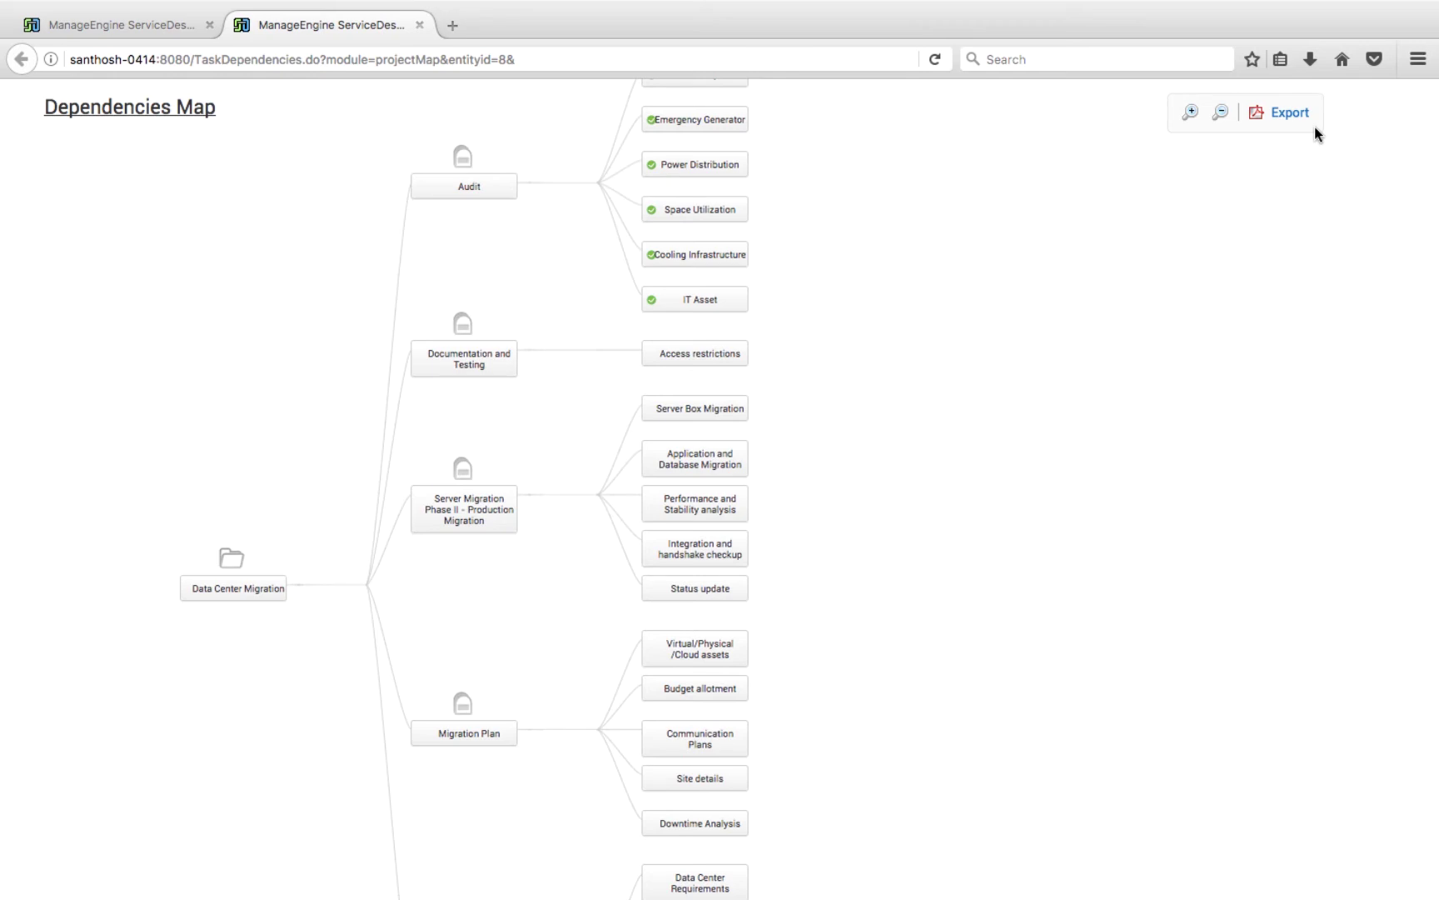
{"action": "left_click", "coordinate": [419, 25]}
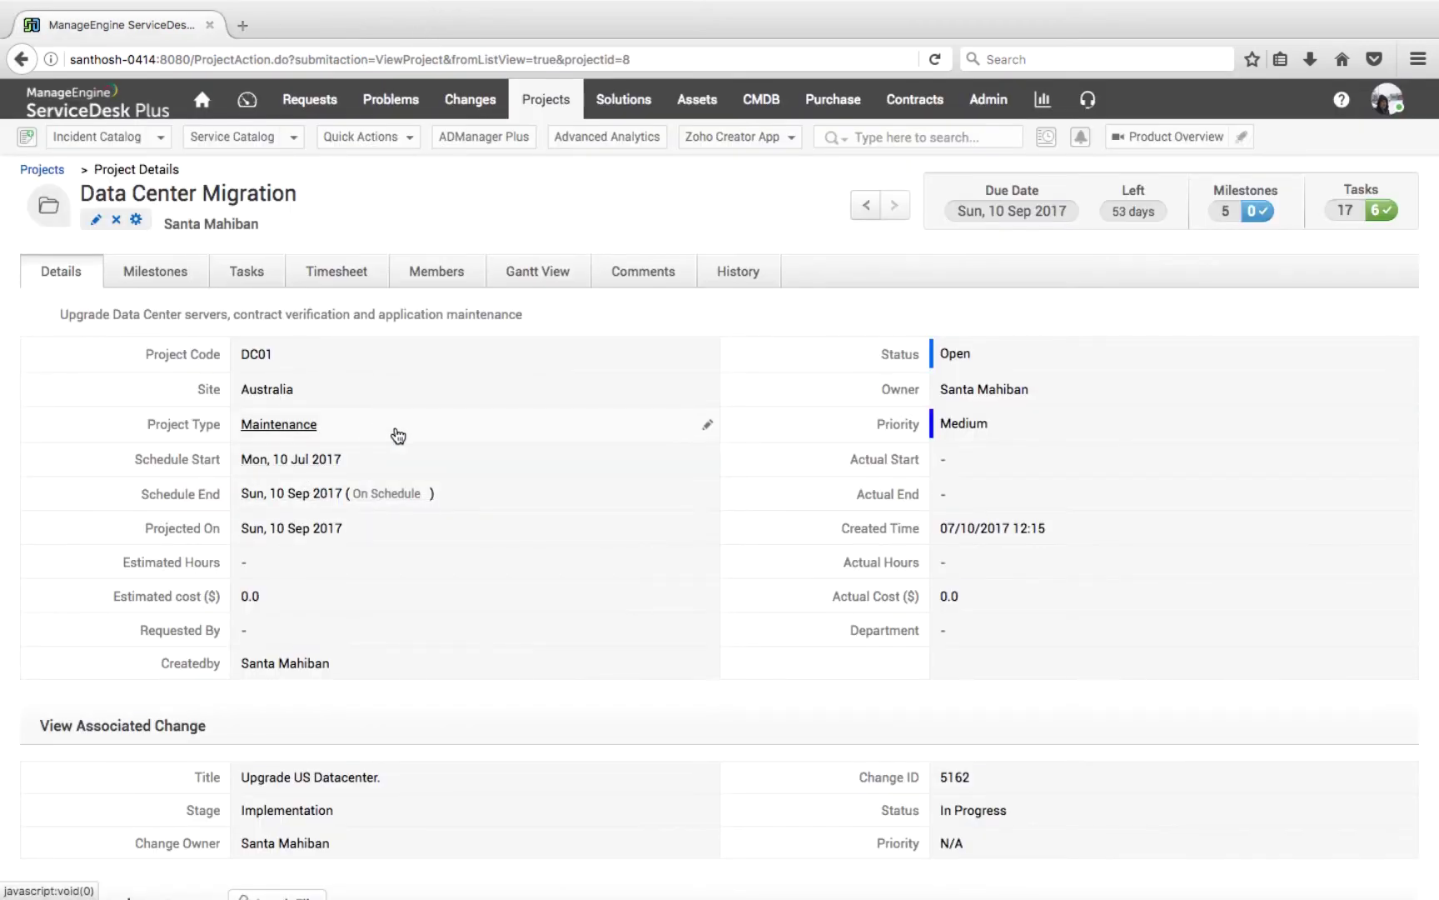
View the Upgrade US Datacenter change, then open Firewall changes for 2017 from the Changes list
{"action": "left_click", "coordinate": [480, 102]}
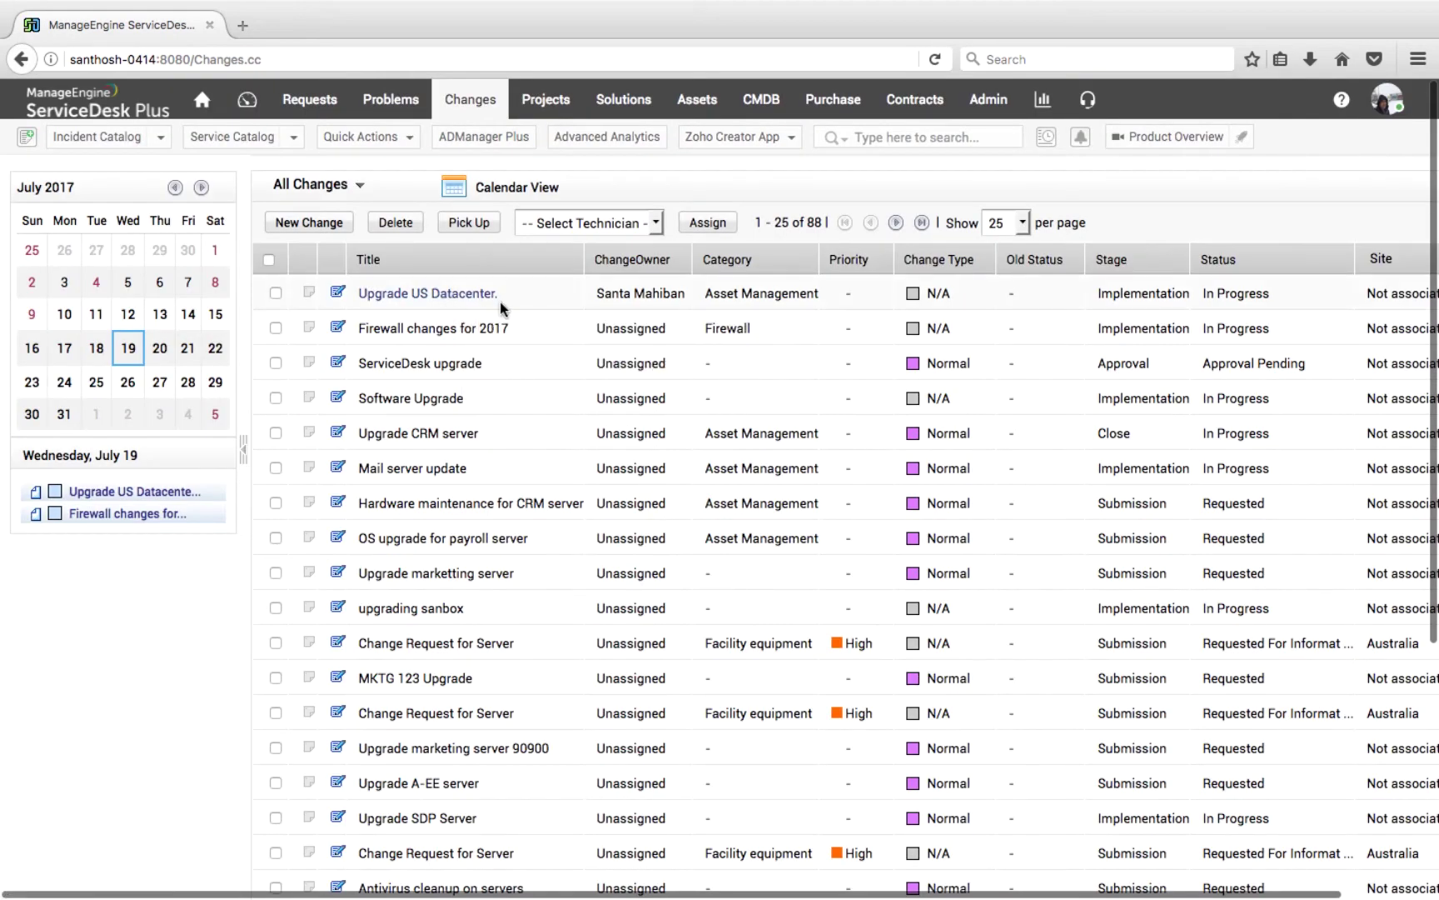
{"action": "mouse_move", "coordinate": [463, 325]}
{"action": "left_click", "coordinate": [474, 293]}
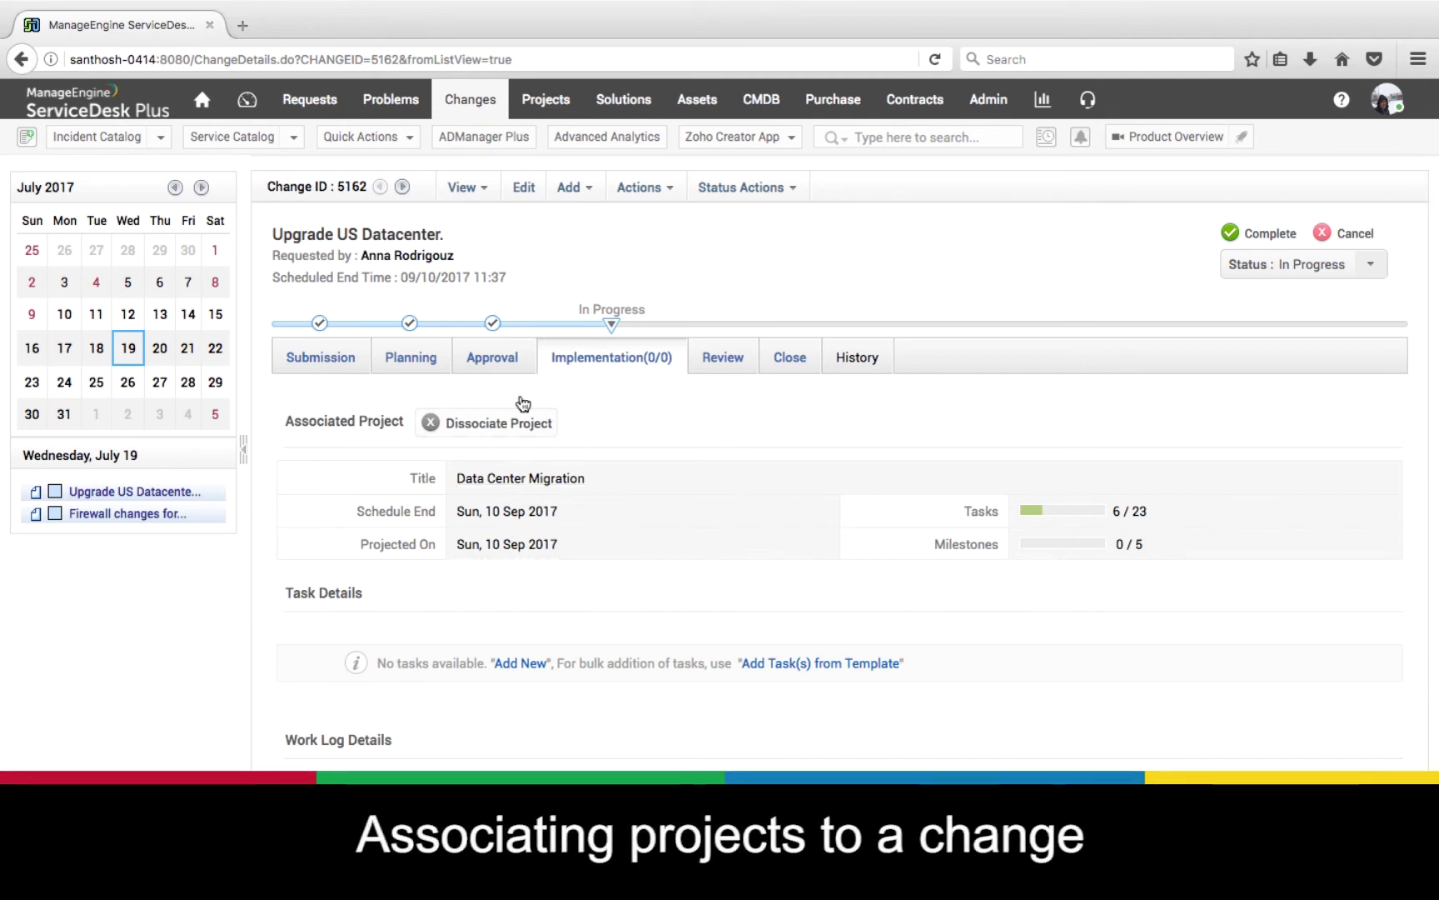
{"action": "left_click", "coordinate": [488, 113]}
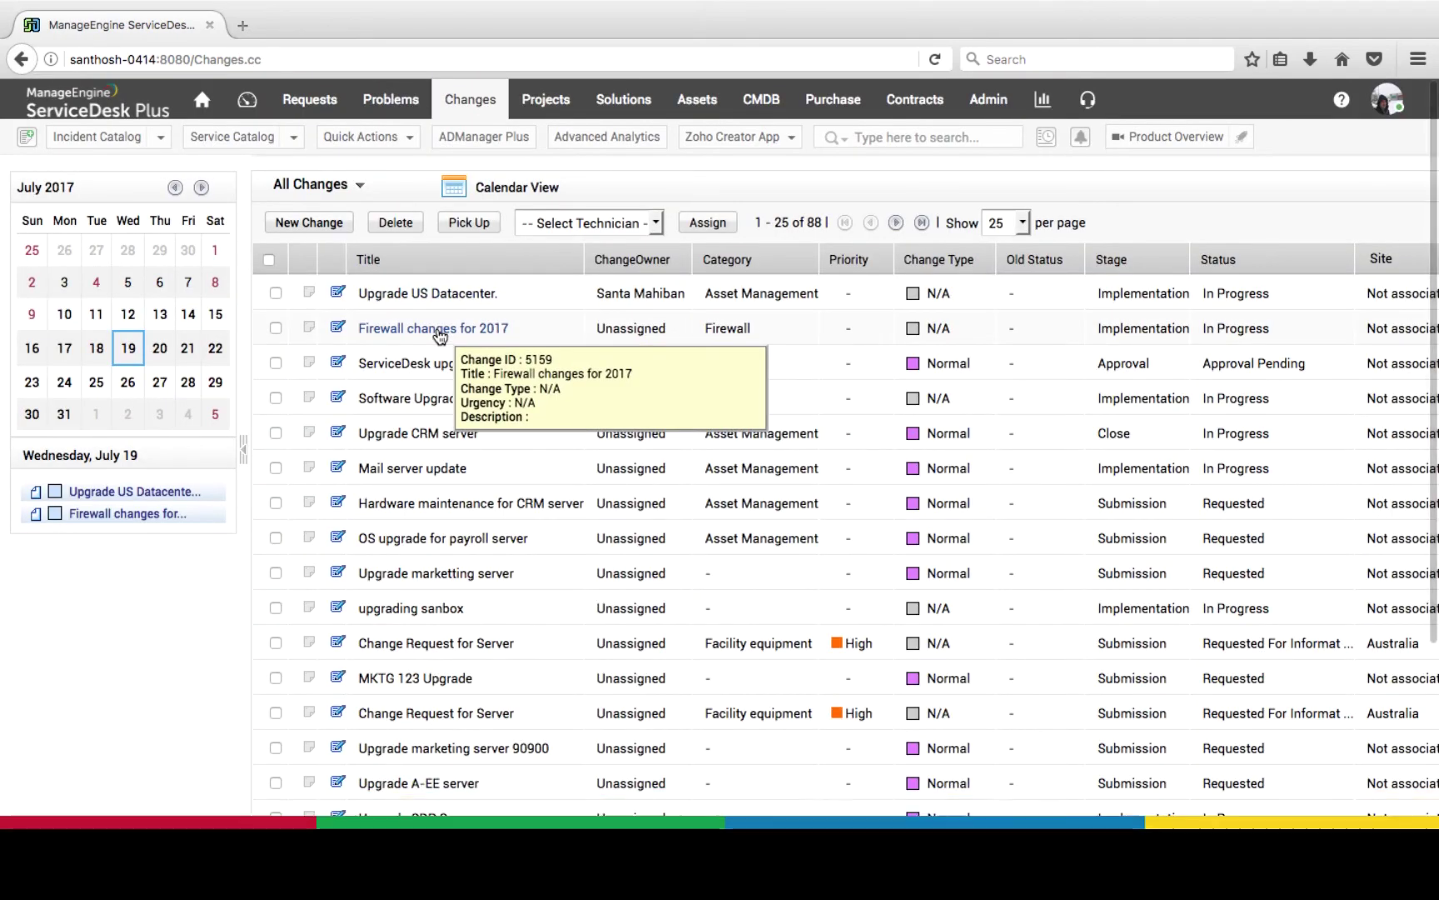
{"action": "left_click", "coordinate": [440, 331]}
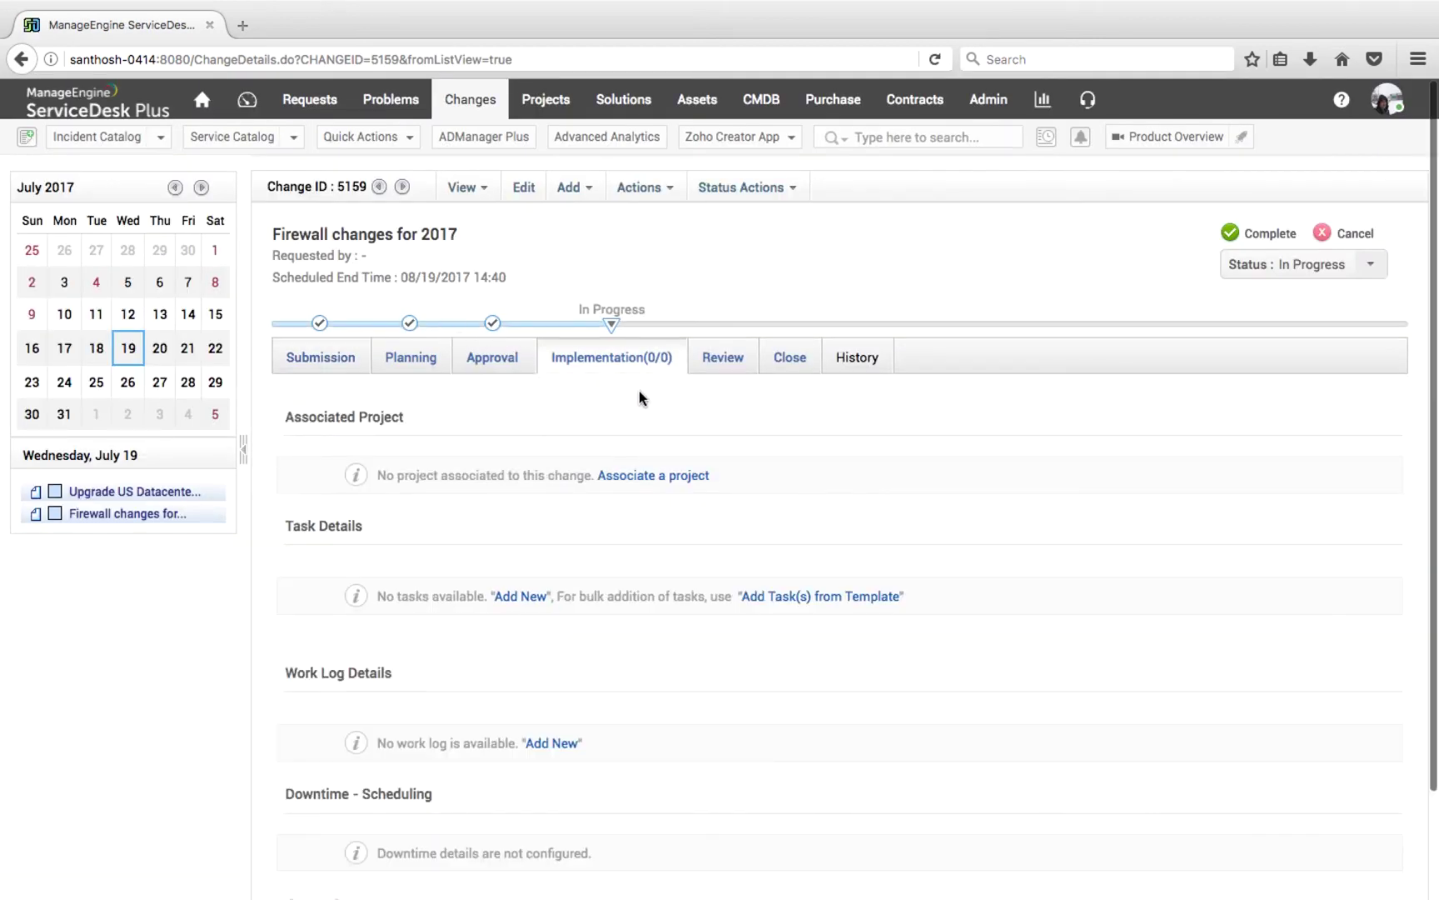
Link this change to a new project built from the Firewall Setup/Upgrade template and save it
{"action": "left_click", "coordinate": [650, 474]}
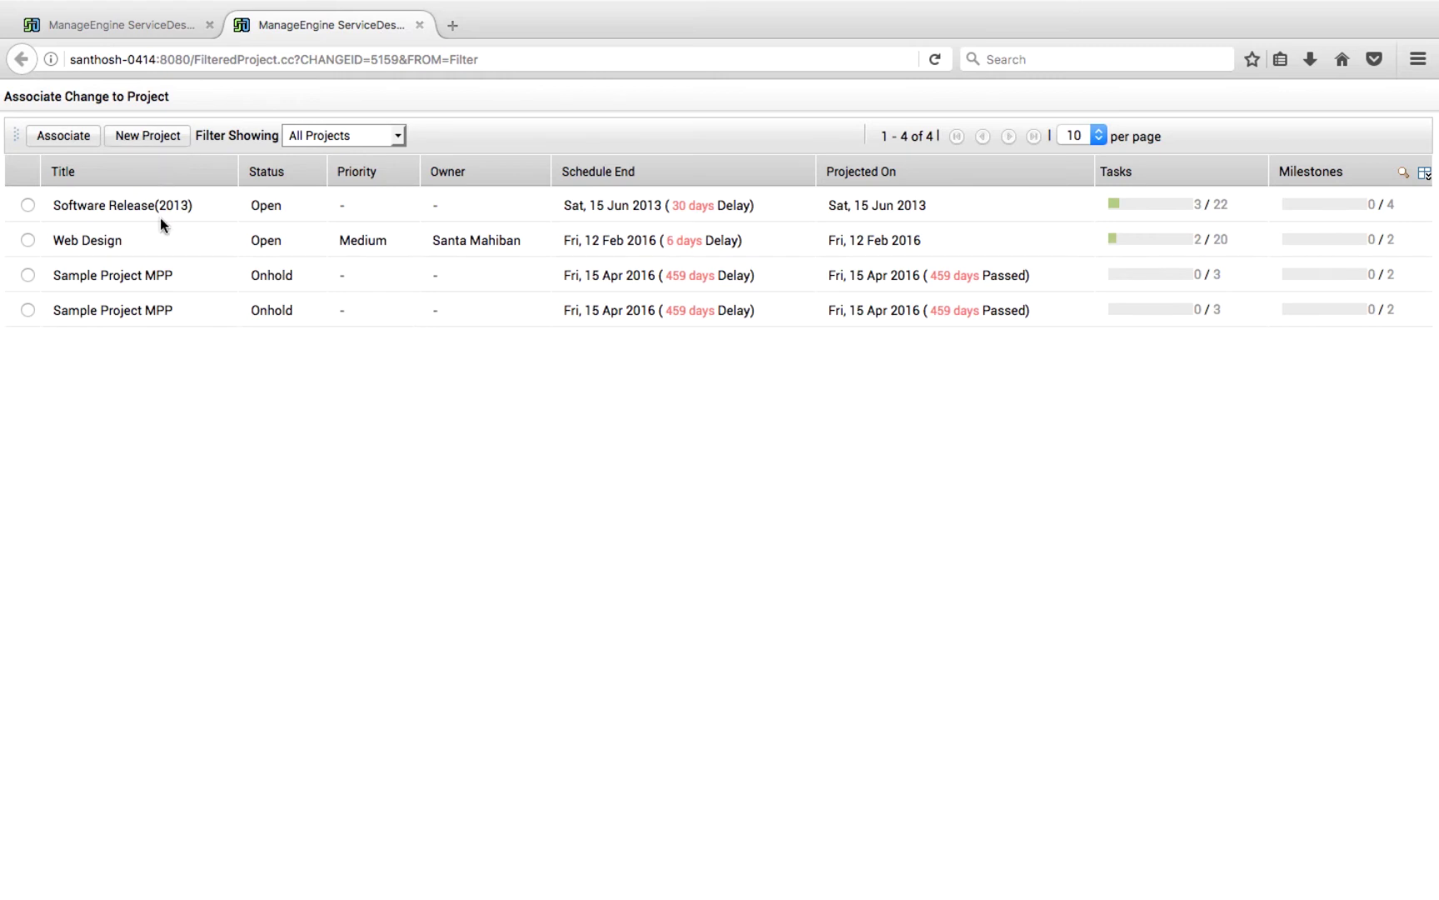
{"action": "left_click", "coordinate": [147, 136]}
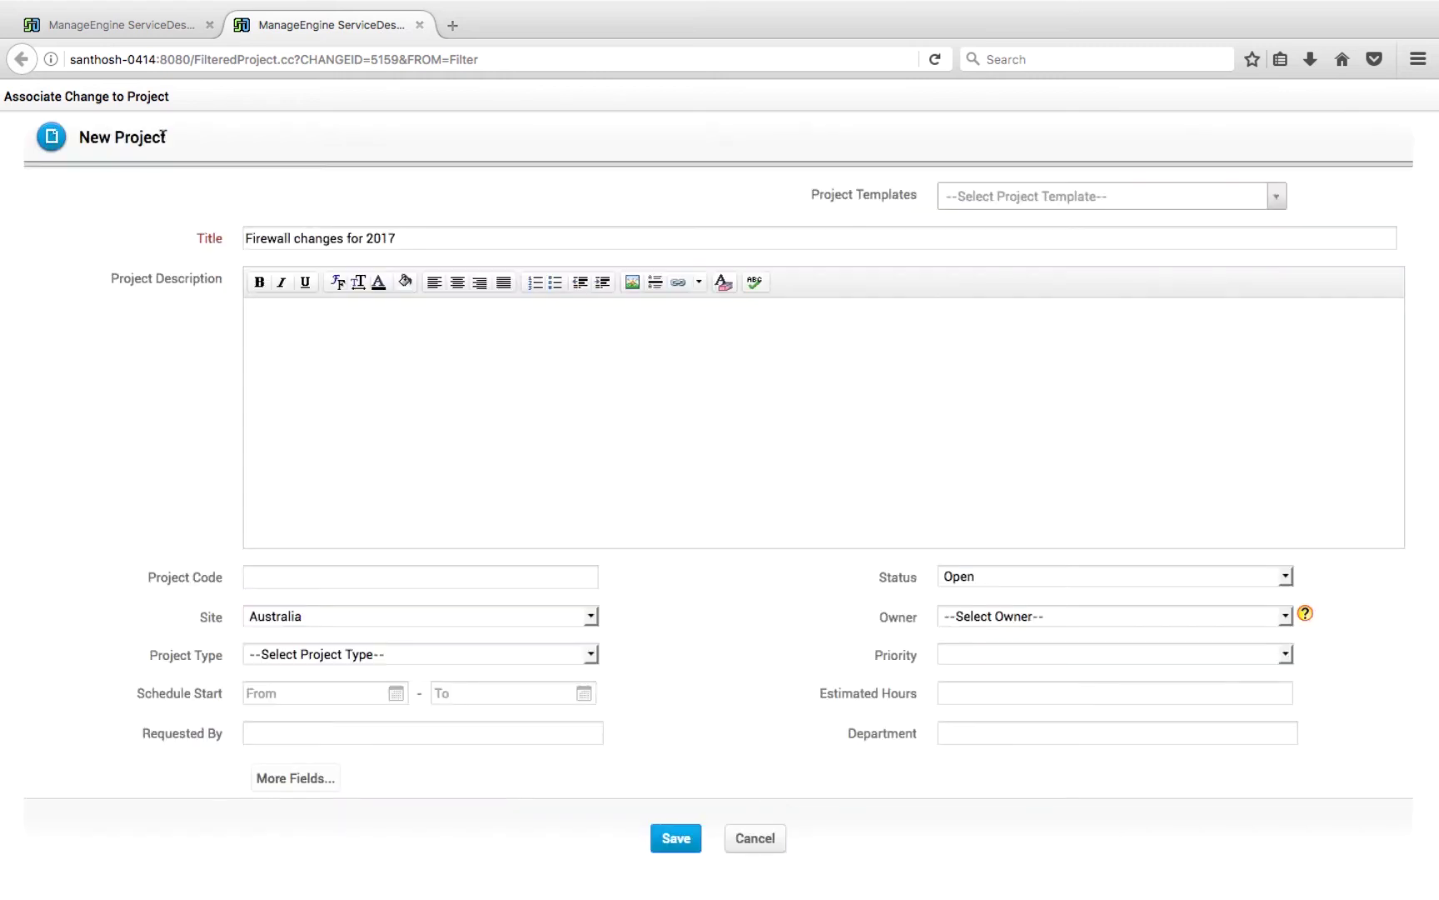
{"action": "left_click", "coordinate": [1075, 199]}
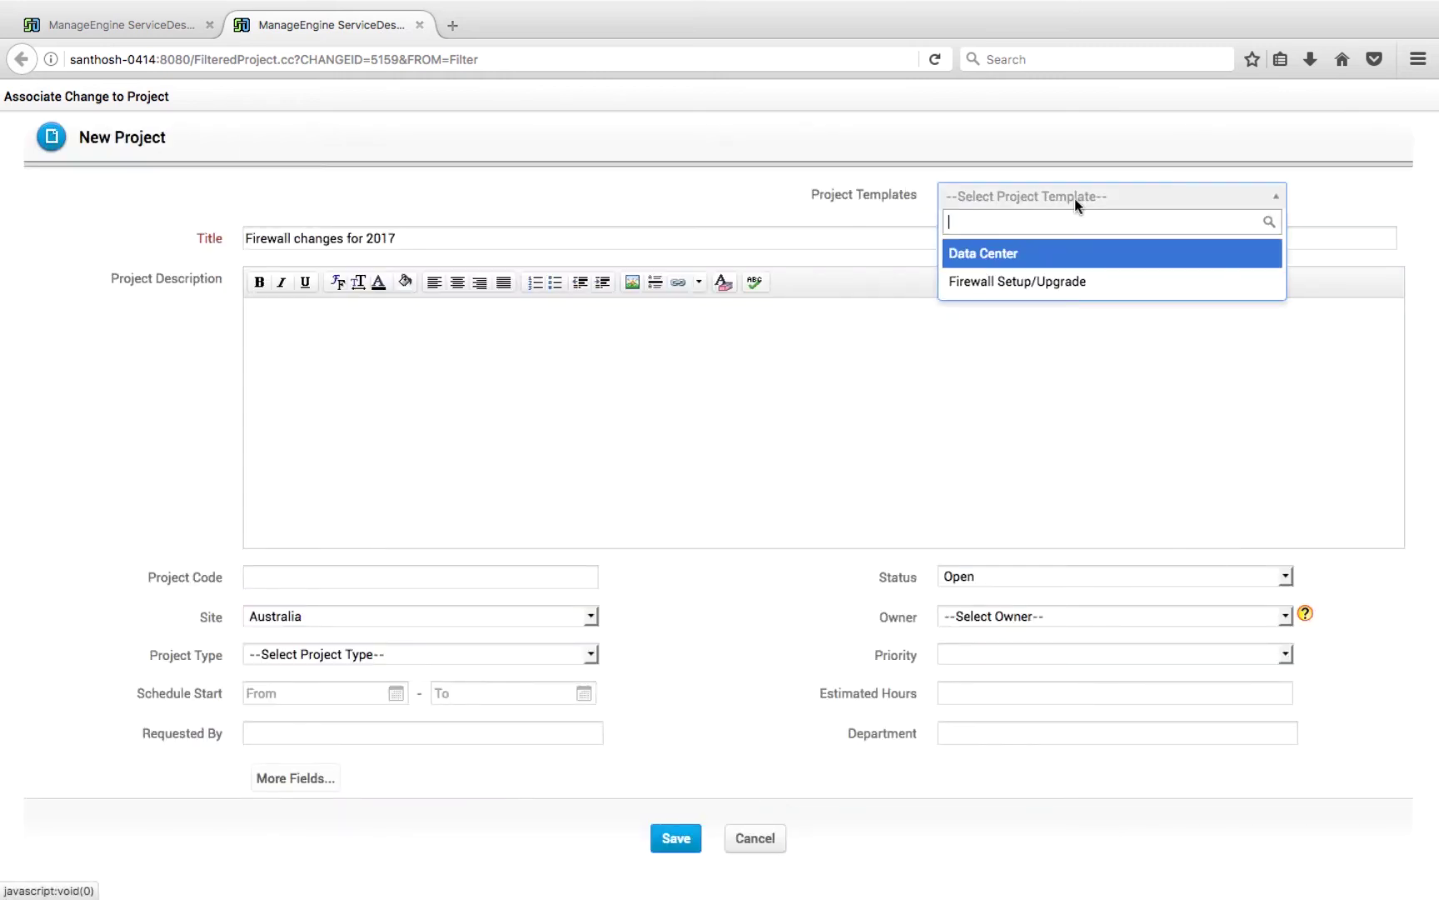
{"action": "left_click", "coordinate": [1054, 281]}
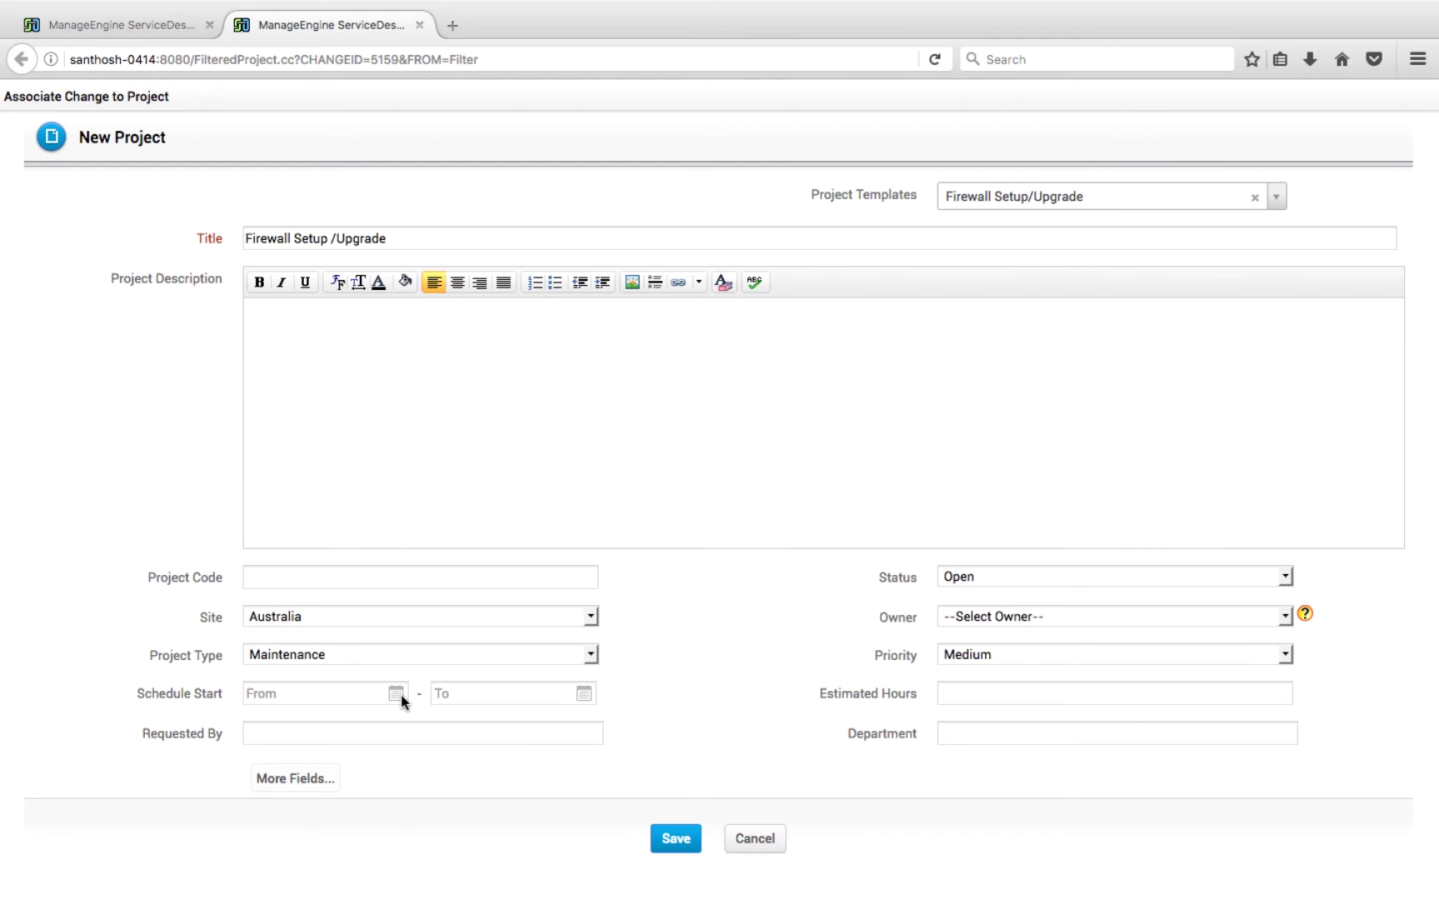
{"action": "left_click", "coordinate": [675, 841]}
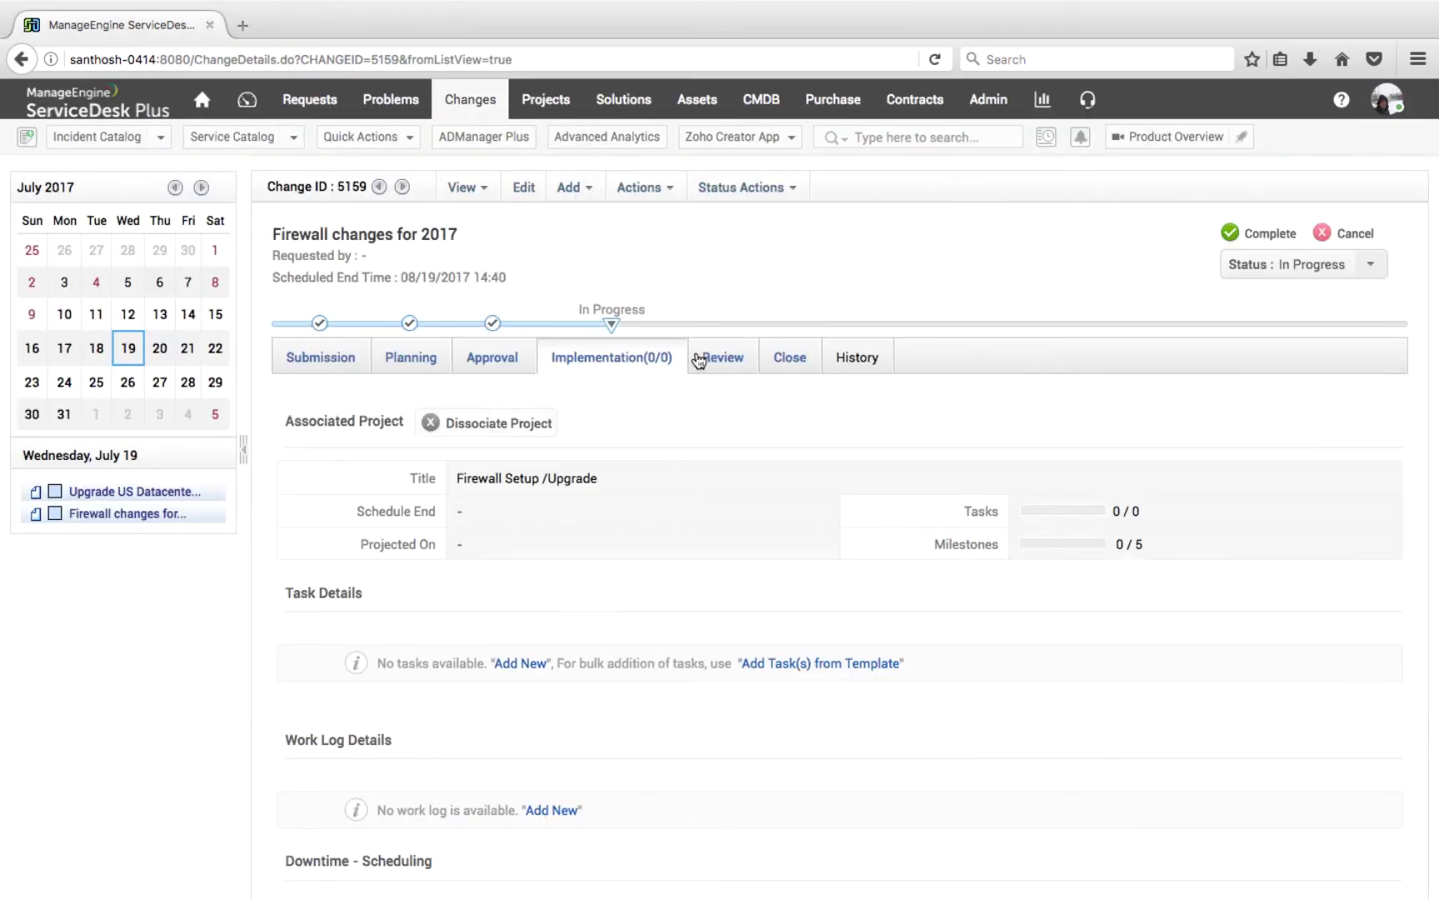
Open the Firewall Setup /Upgrade project and review its milestones, timesheet and details page
{"action": "left_click", "coordinate": [565, 484]}
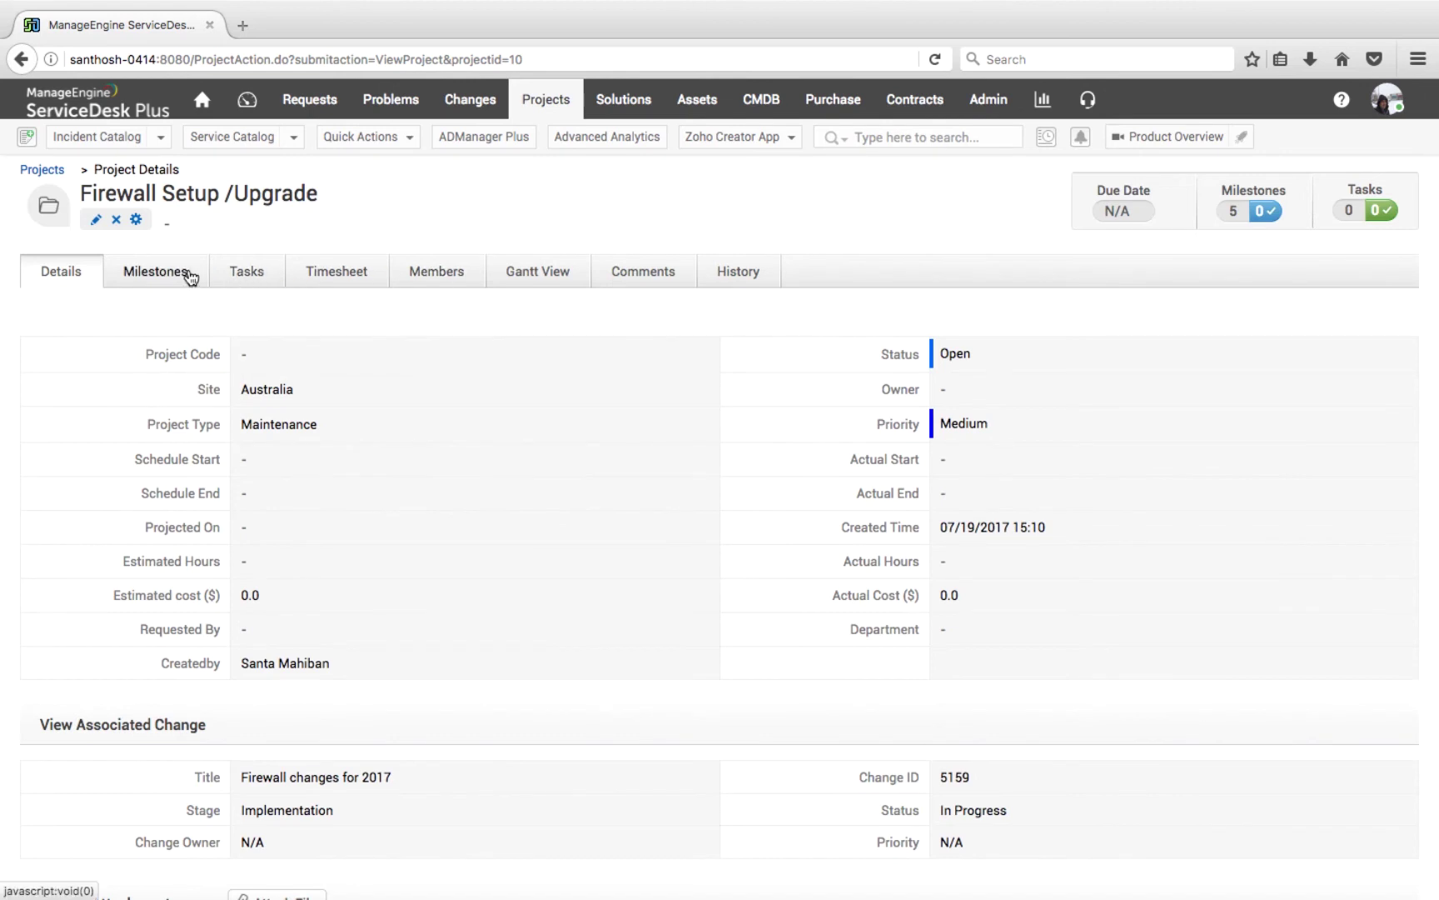
{"action": "left_click", "coordinate": [190, 277]}
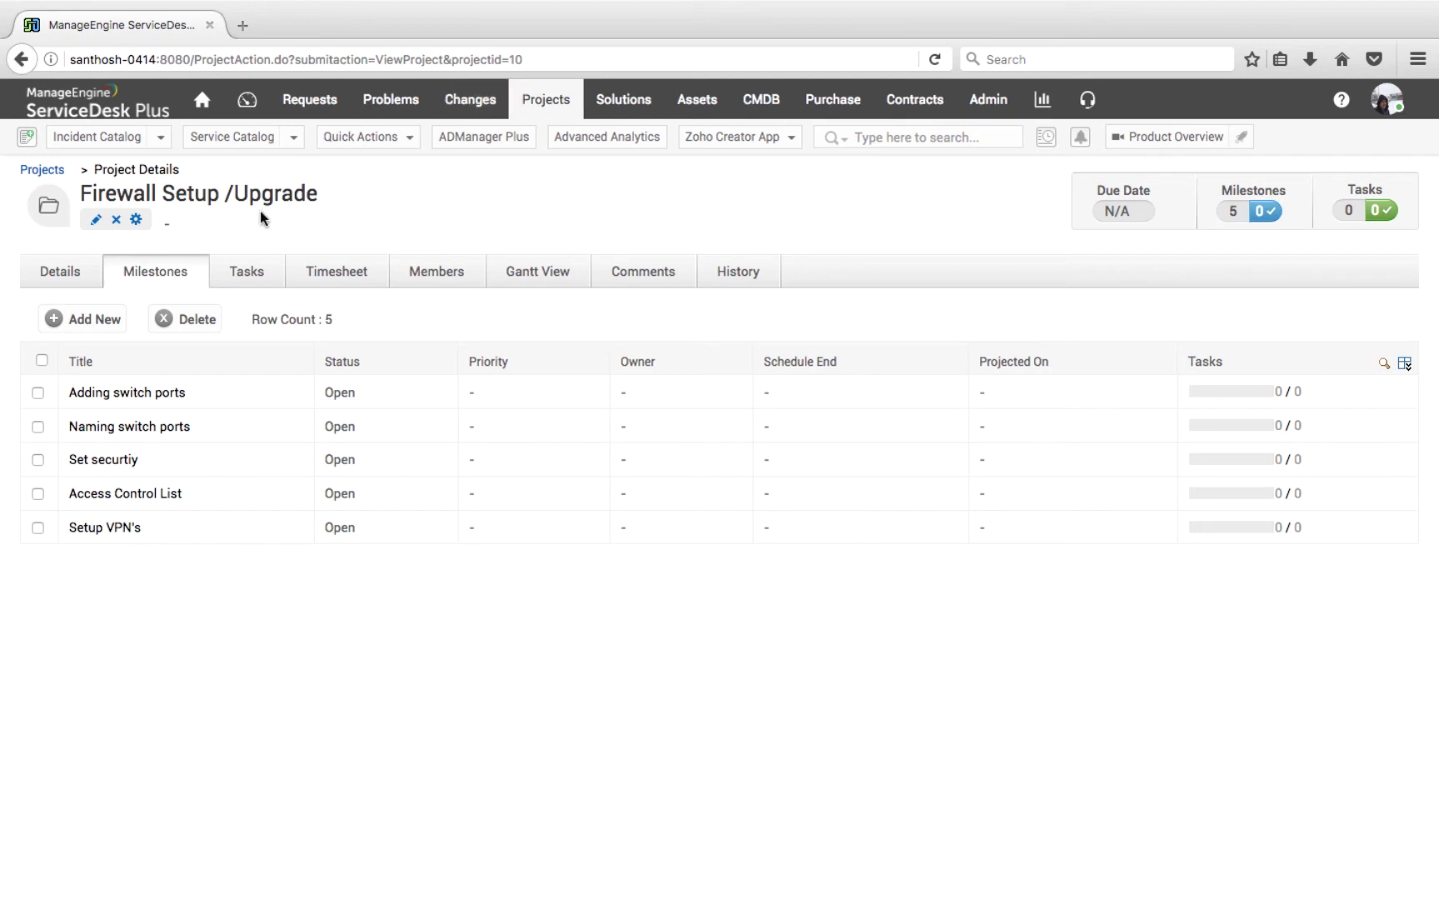
{"action": "left_click", "coordinate": [38, 274]}
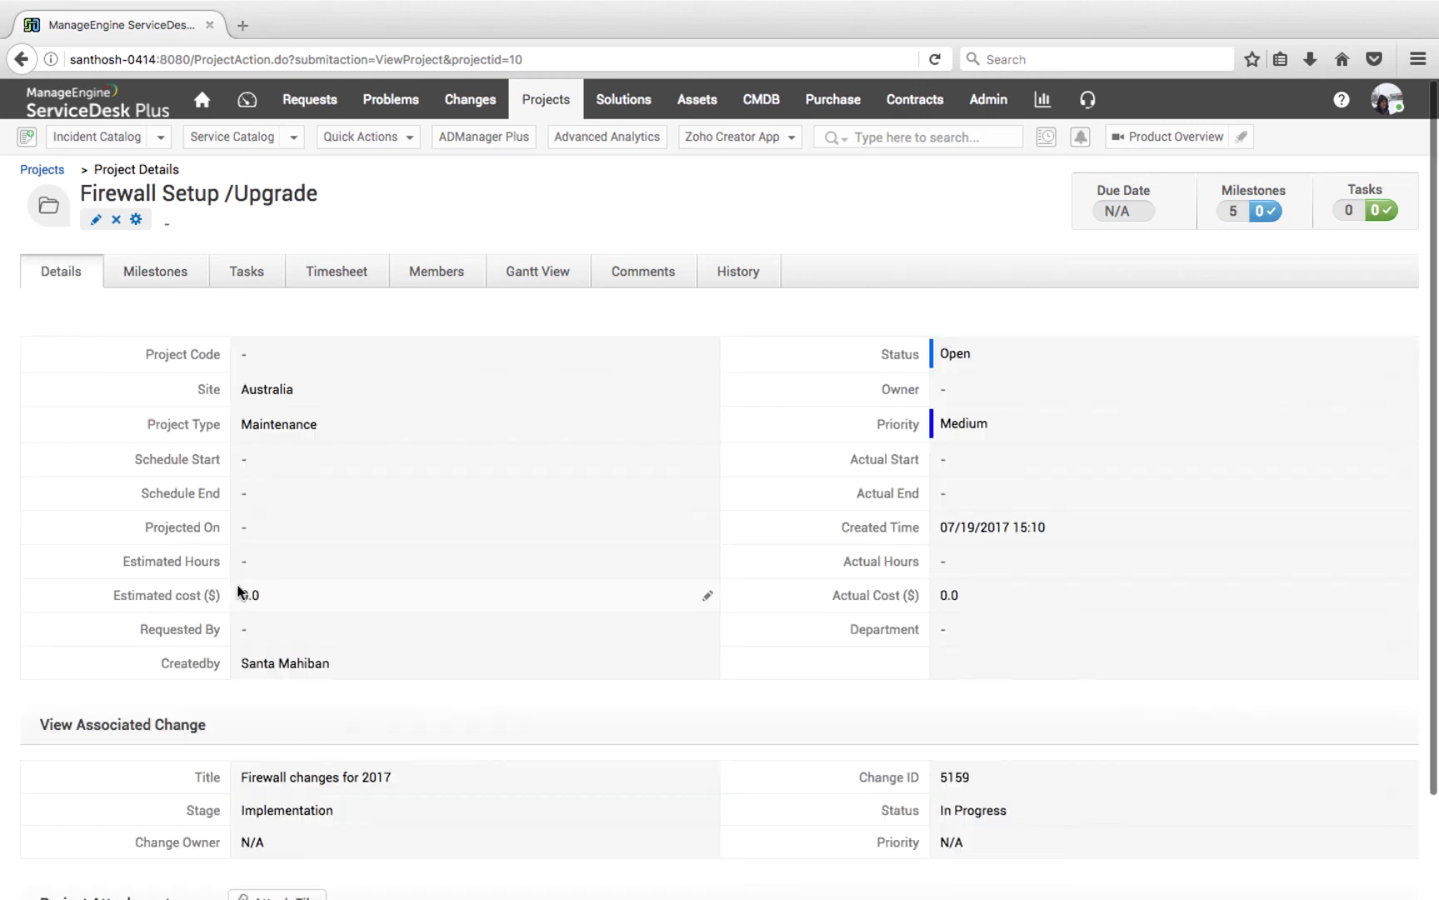
{"action": "scroll", "coordinate": [237, 593], "scroll_direction": "down", "scroll_amount": 2}
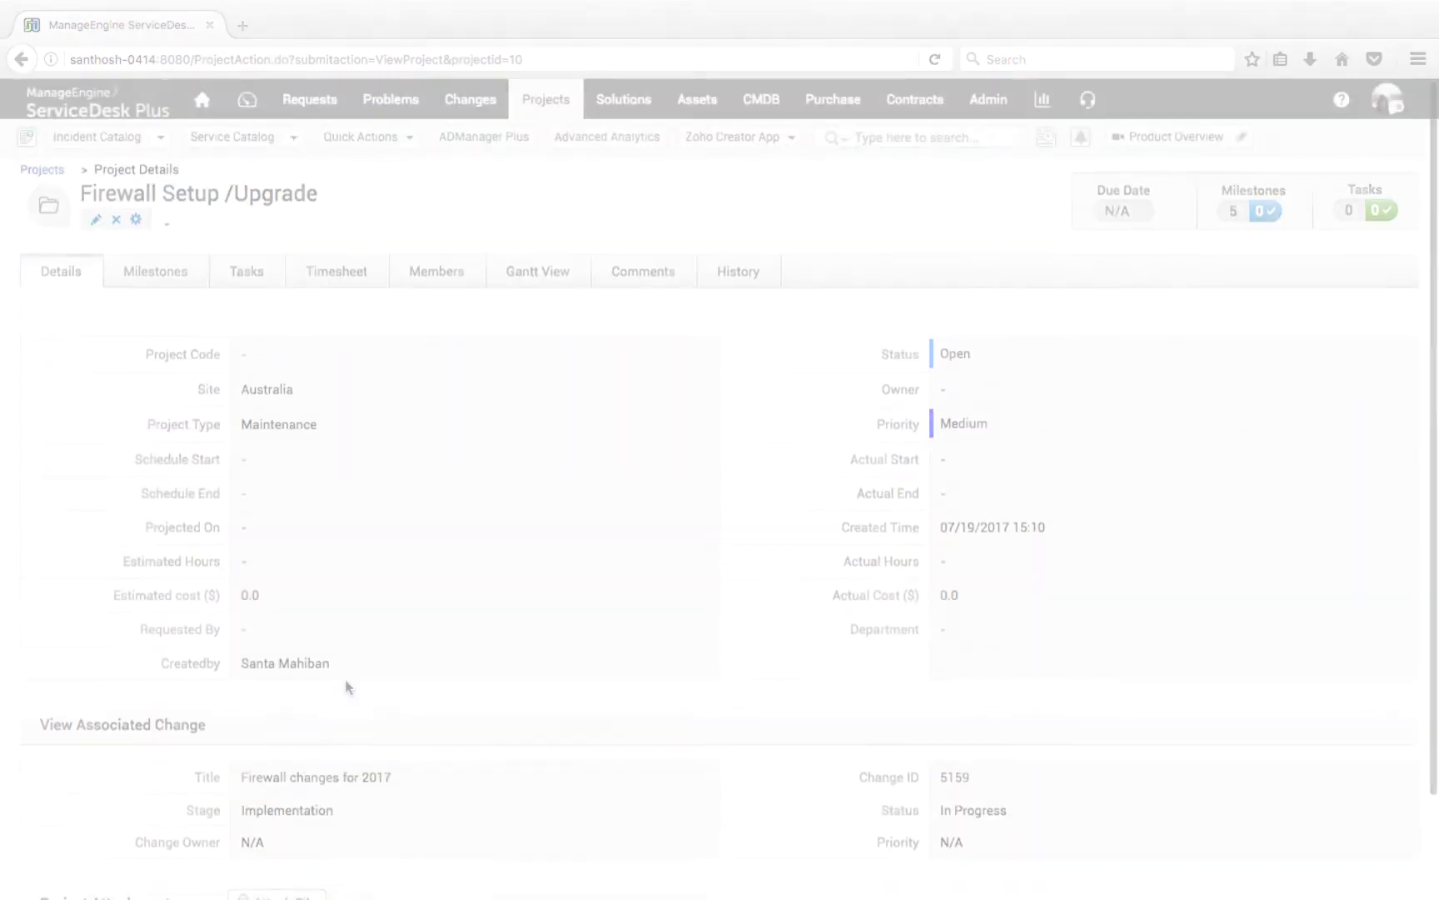
{"action": "left_click", "coordinate": [377, 270]}
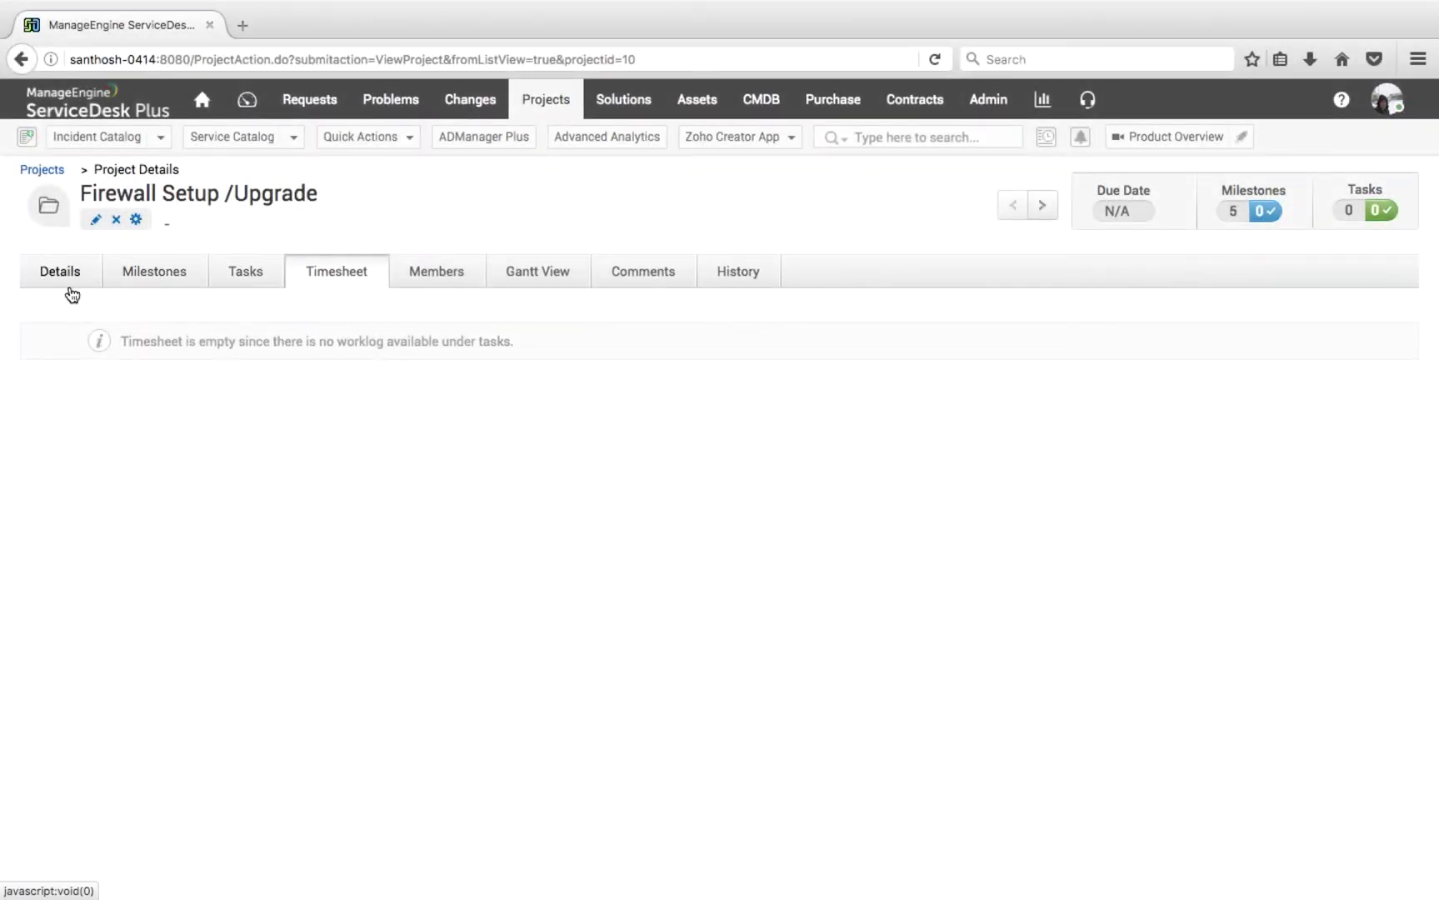
{"action": "left_click", "coordinate": [73, 286]}
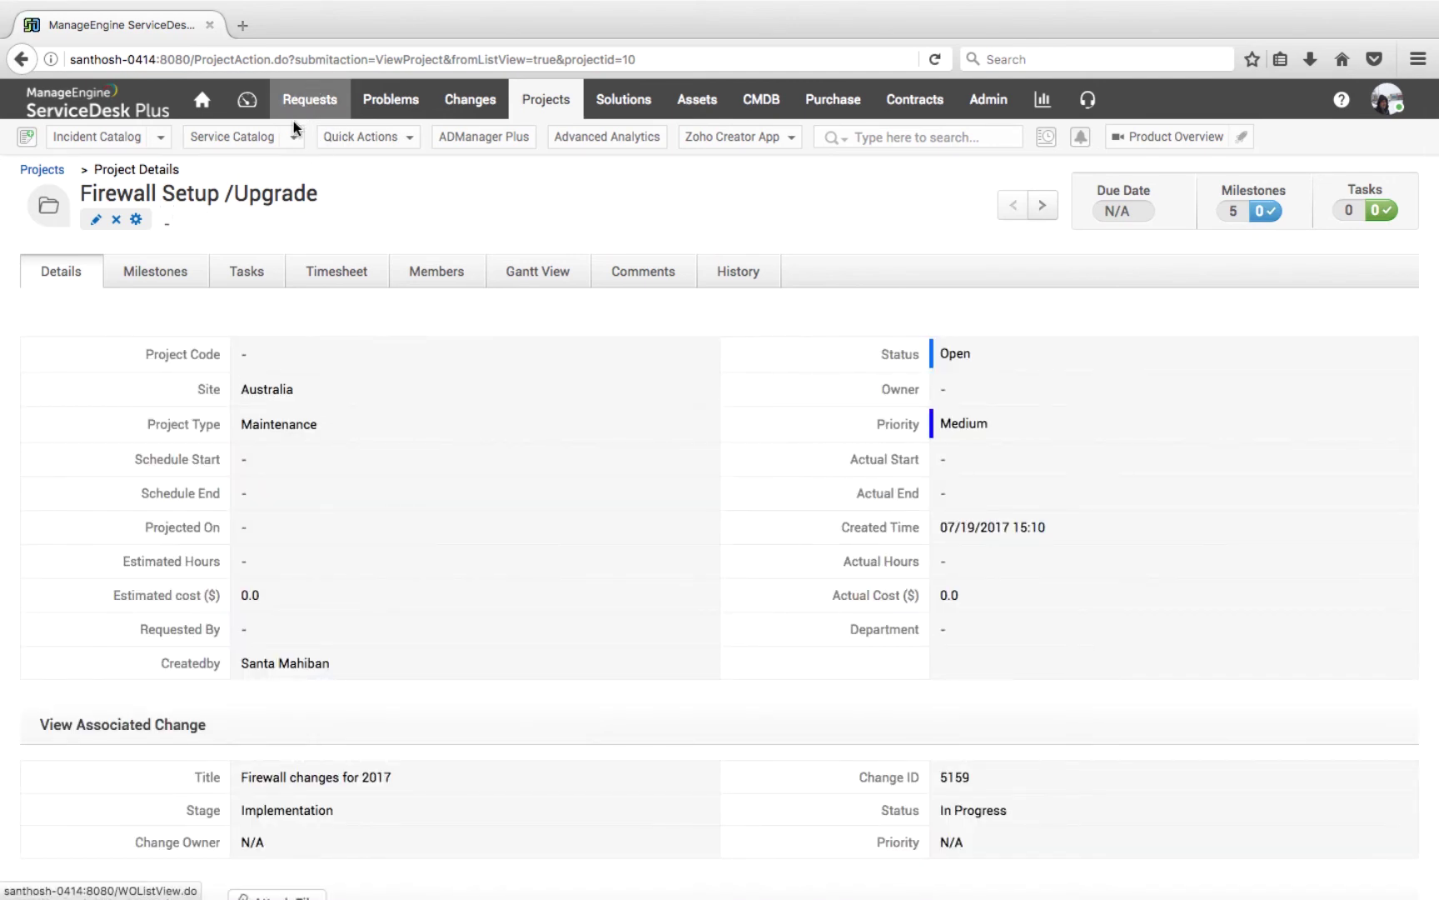
Associate the Cannot assess CRM application request with the project through the actions menu
{"action": "left_click", "coordinate": [138, 220]}
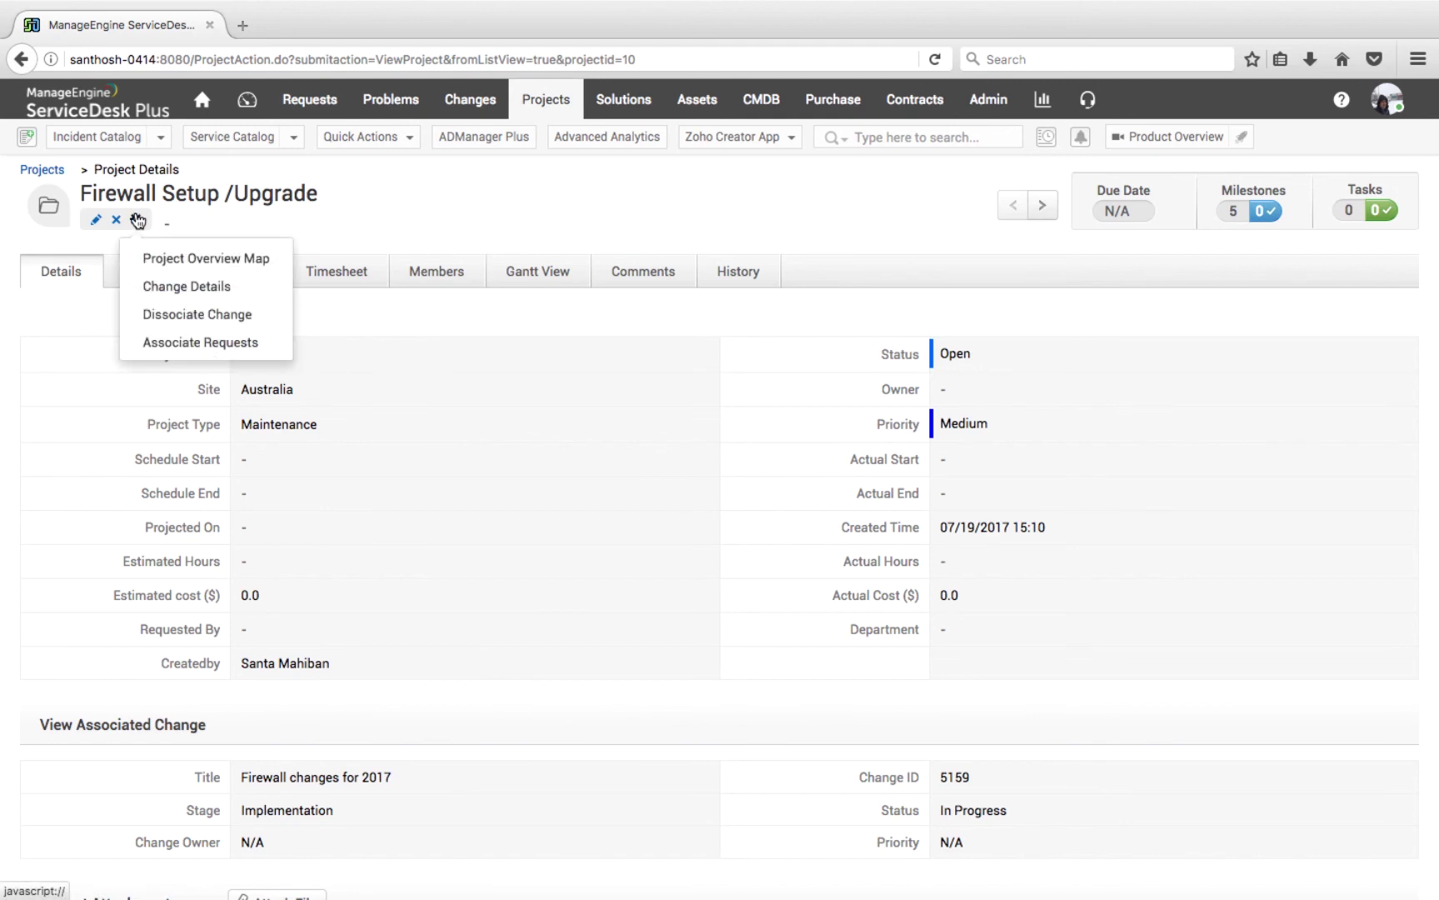
{"action": "left_click", "coordinate": [171, 341]}
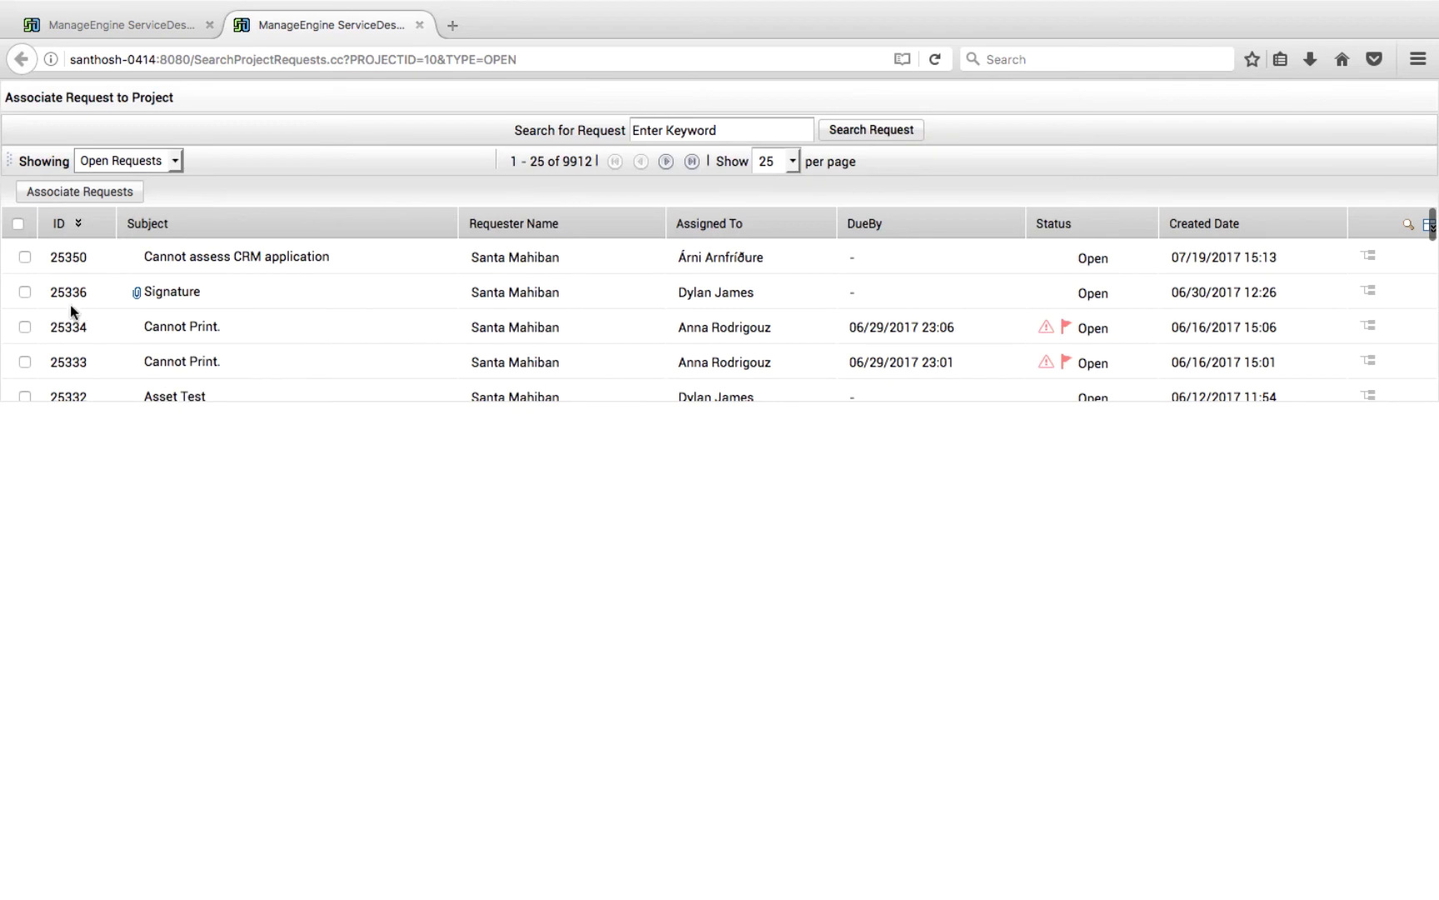
{"action": "left_click", "coordinate": [86, 192]}
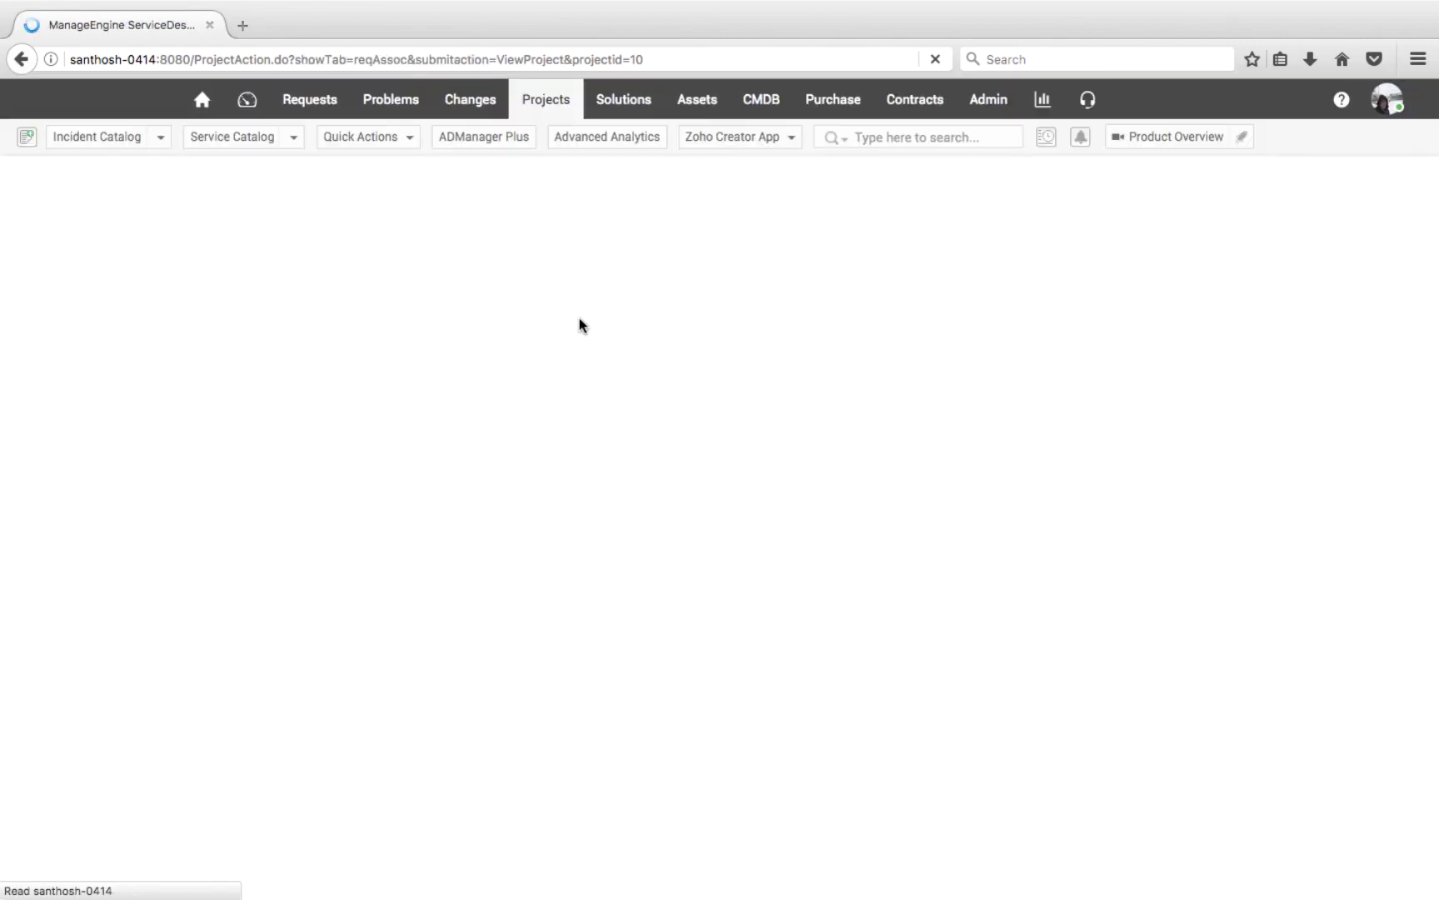
Go to Admin > Project Templates and start a new project template
{"action": "left_click", "coordinate": [1003, 117]}
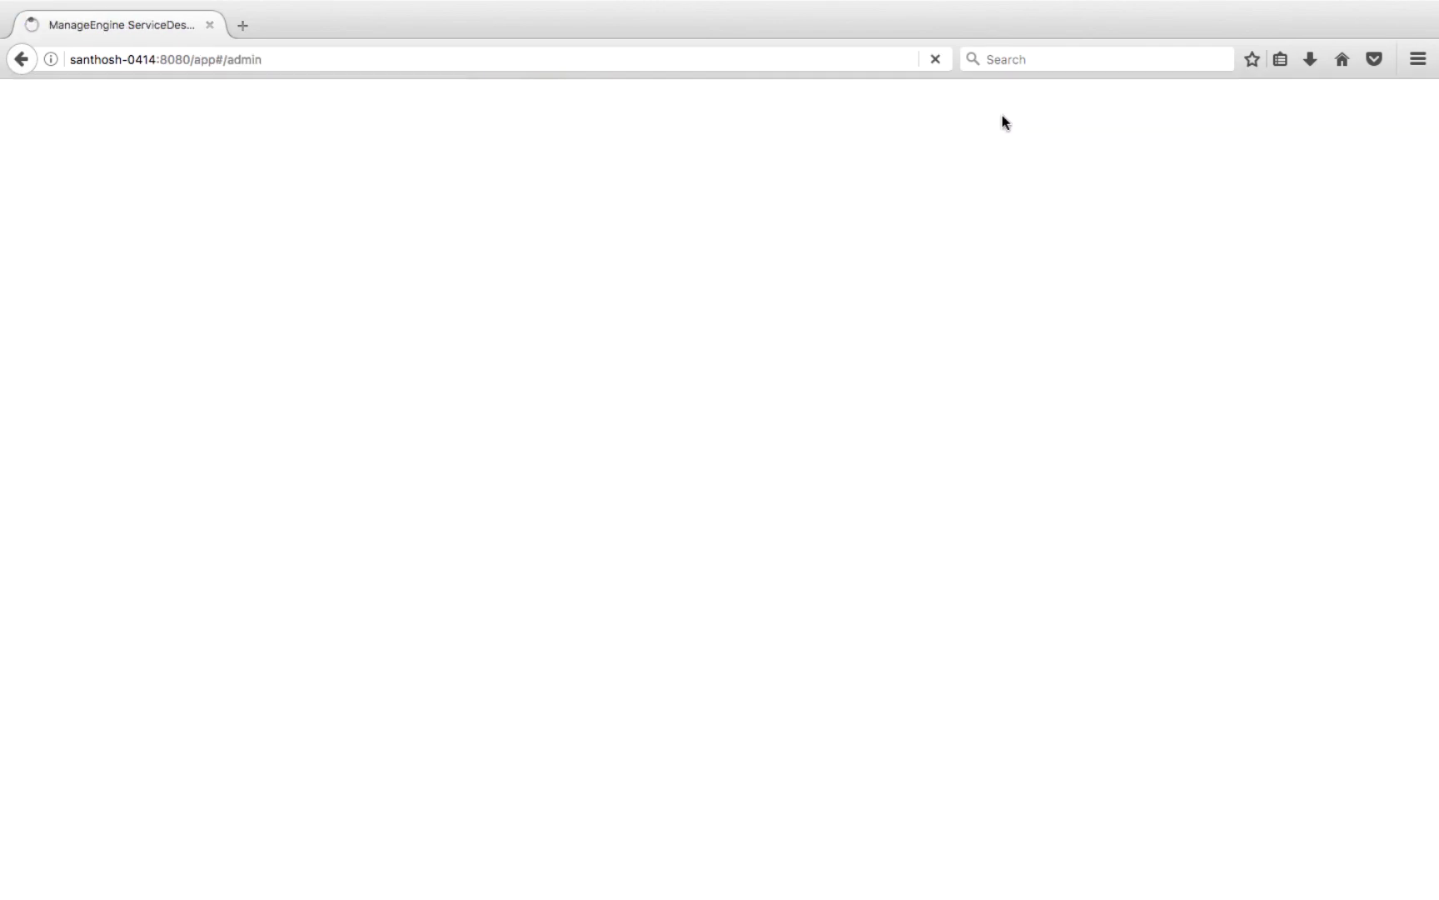
{"action": "scroll", "coordinate": [888, 388], "scroll_direction": "down", "scroll_amount": 5}
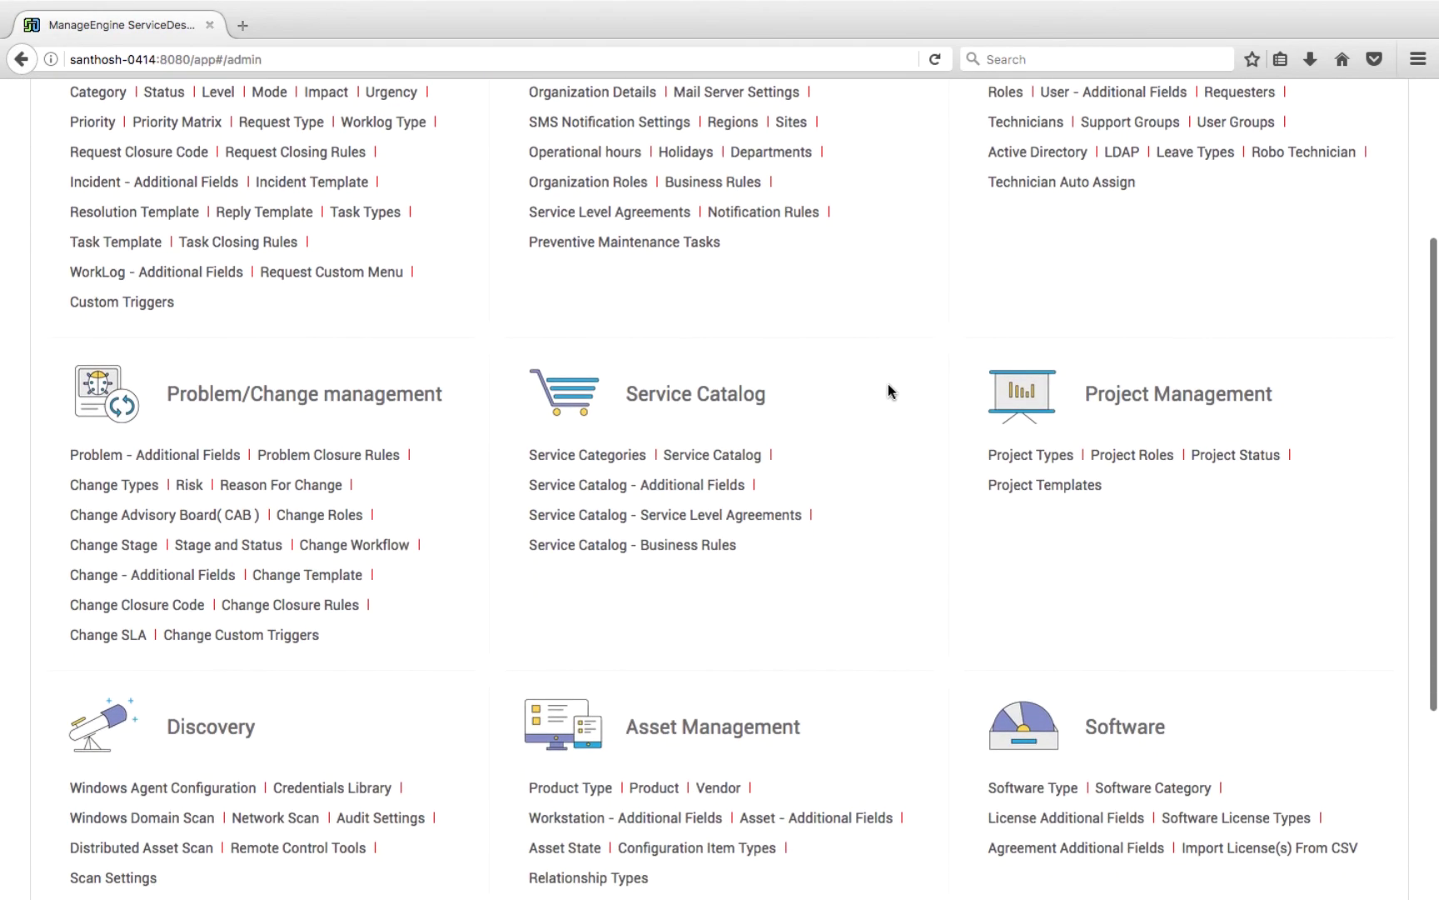
{"action": "left_click", "coordinate": [1027, 490]}
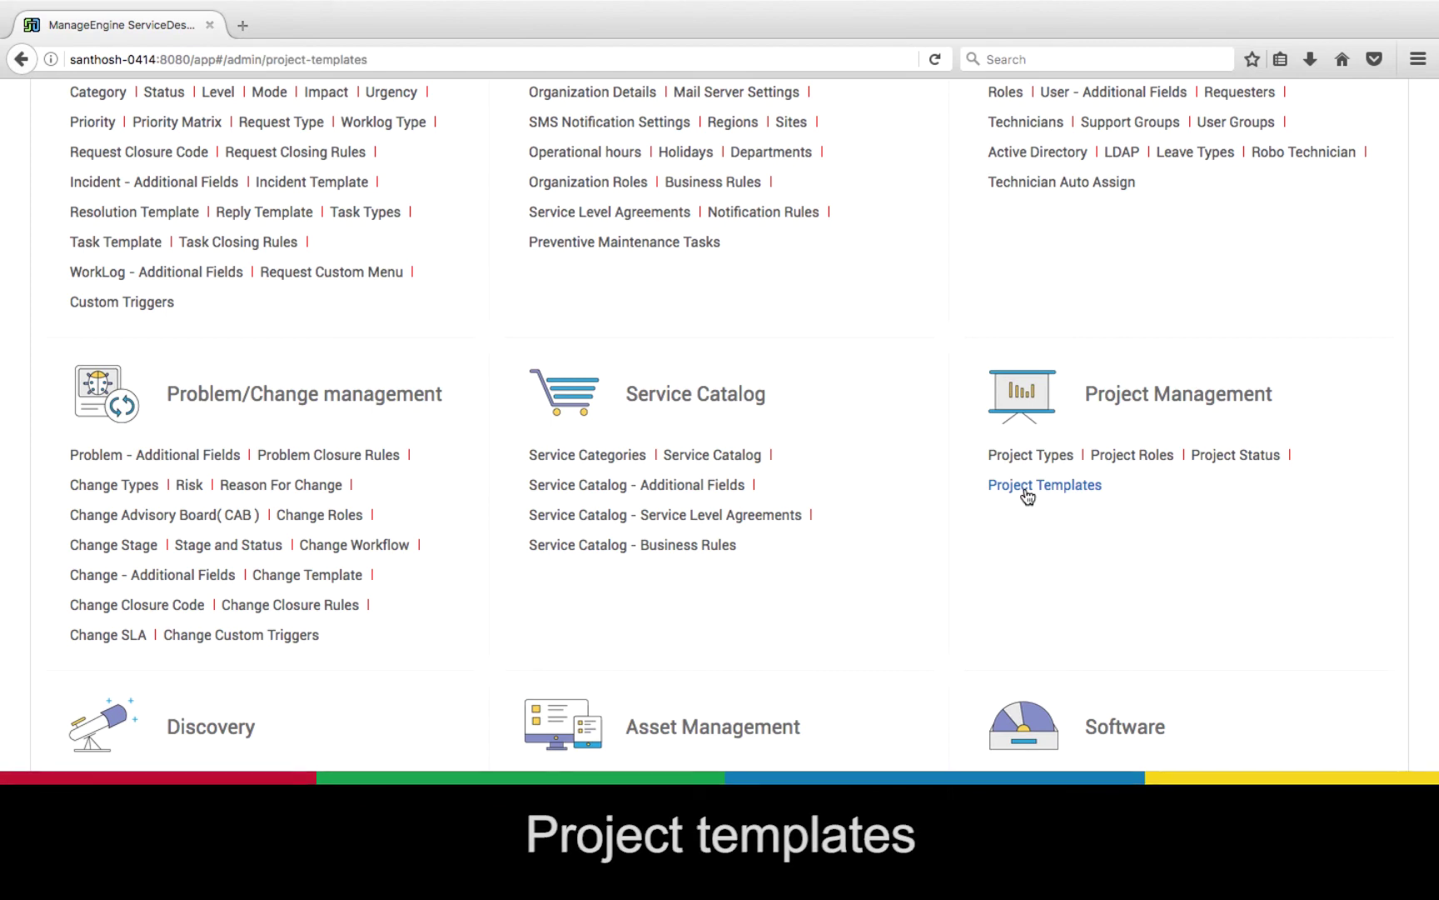
{"action": "scroll", "coordinate": [742, 476], "scroll_direction": "right", "scroll_amount": 3}
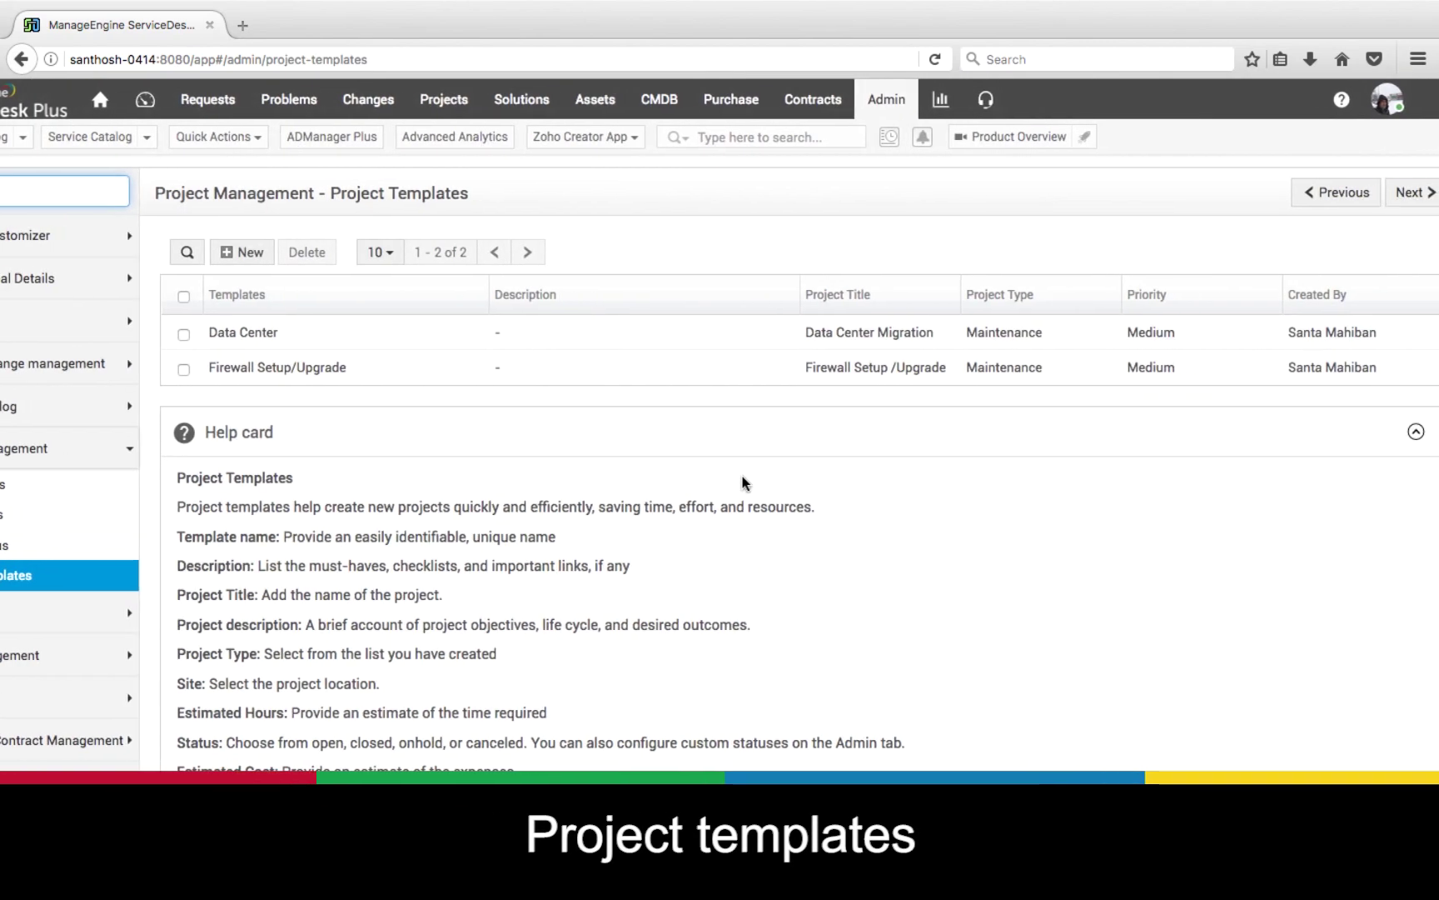
{"action": "left_click", "coordinate": [248, 251]}
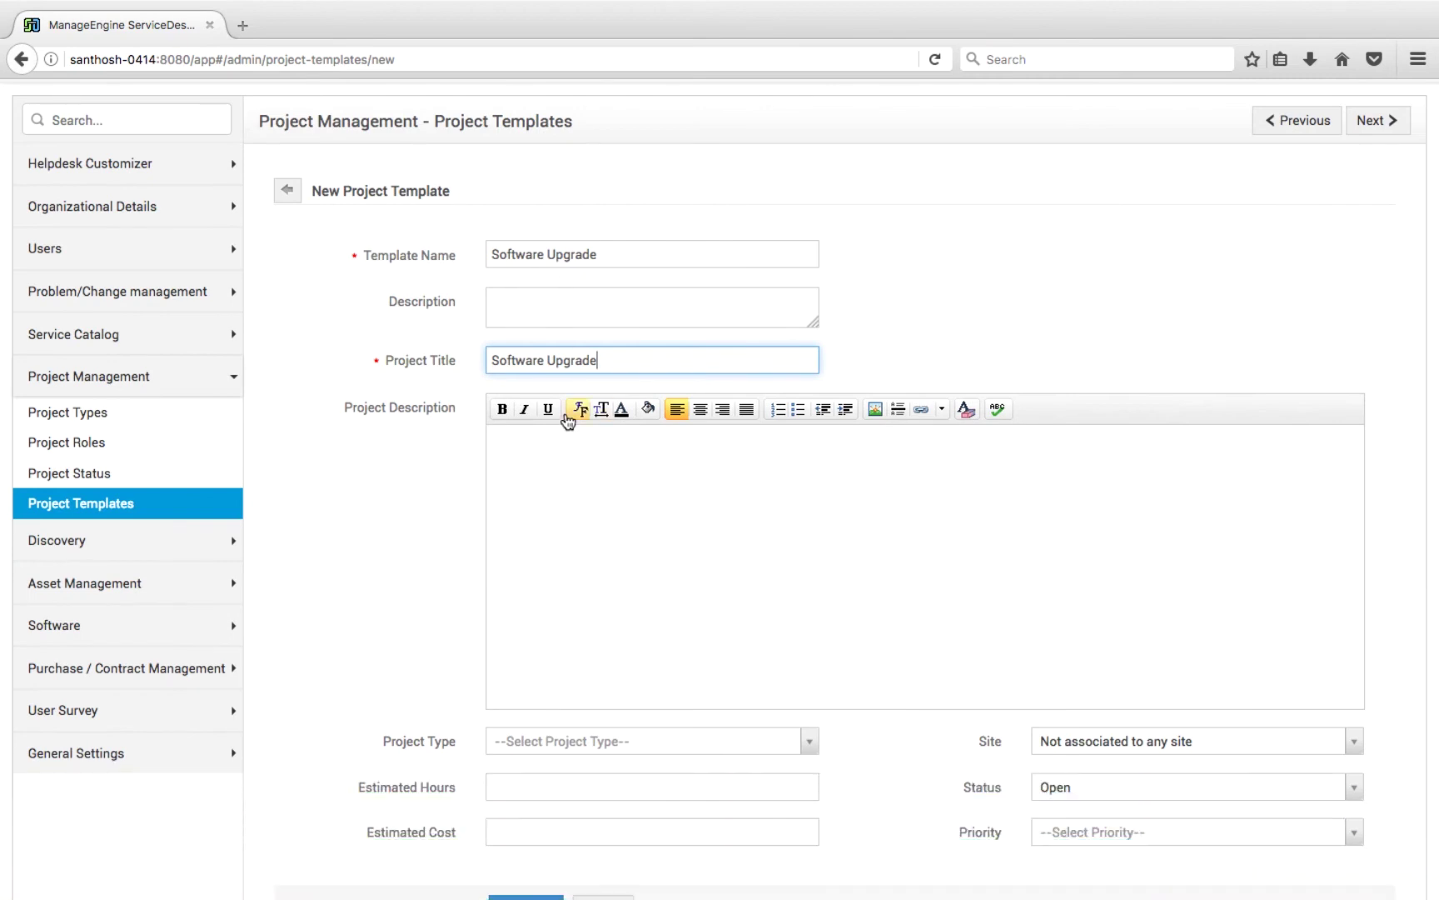
Save the Software Upgrade template, skip adding a milestone, and return to Project Templates
{"action": "scroll", "coordinate": [572, 417], "scroll_direction": "down", "scroll_amount": 1}
{"action": "scroll", "coordinate": [547, 498], "scroll_direction": "down", "scroll_amount": 5}
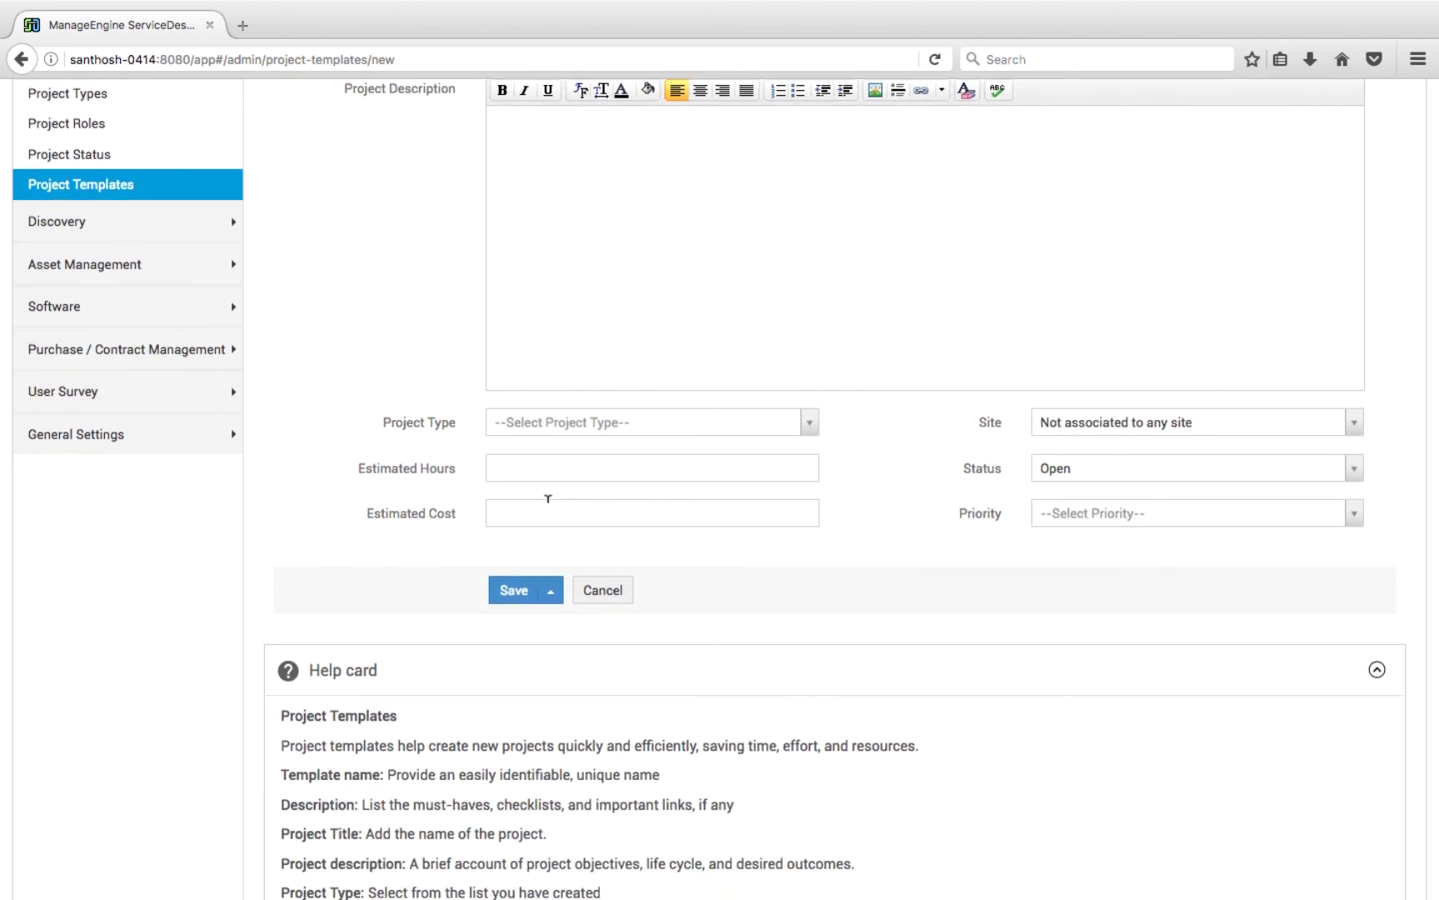
{"action": "left_click", "coordinate": [551, 592]}
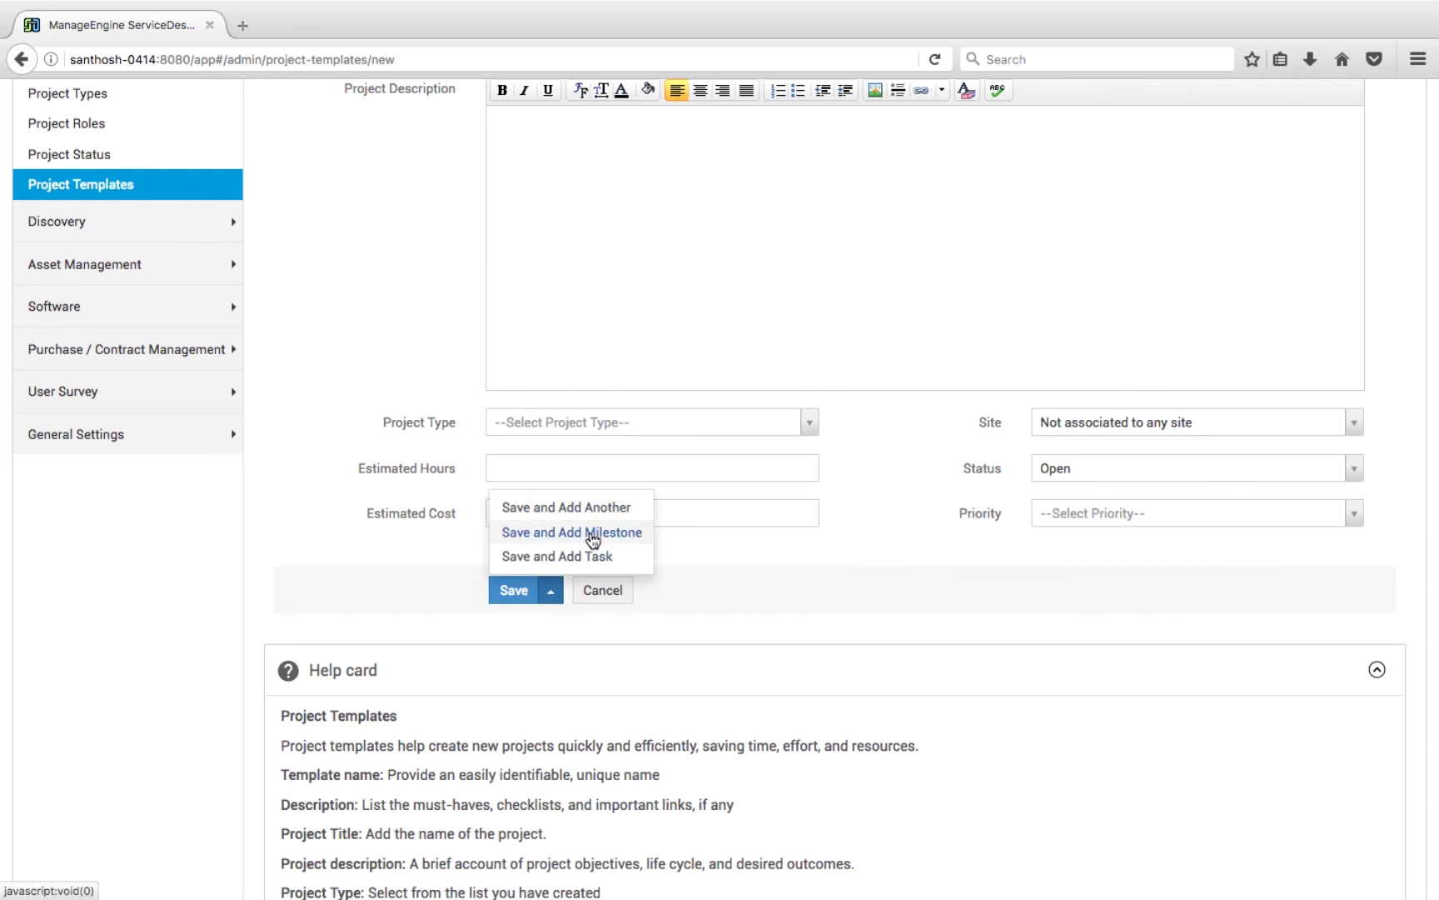
{"action": "left_click", "coordinate": [593, 535]}
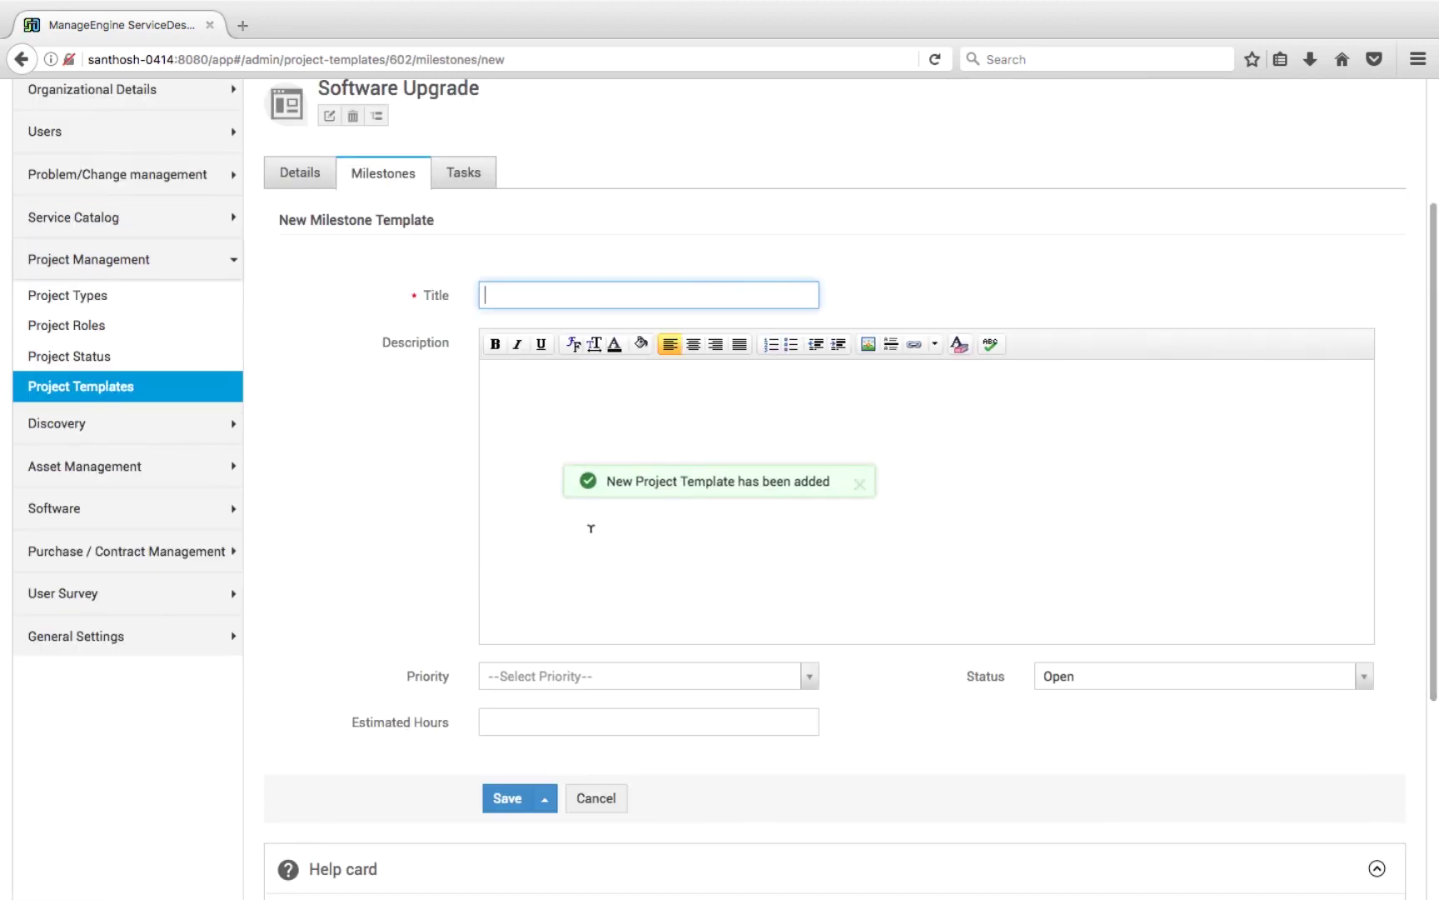
{"action": "left_click", "coordinate": [546, 804]}
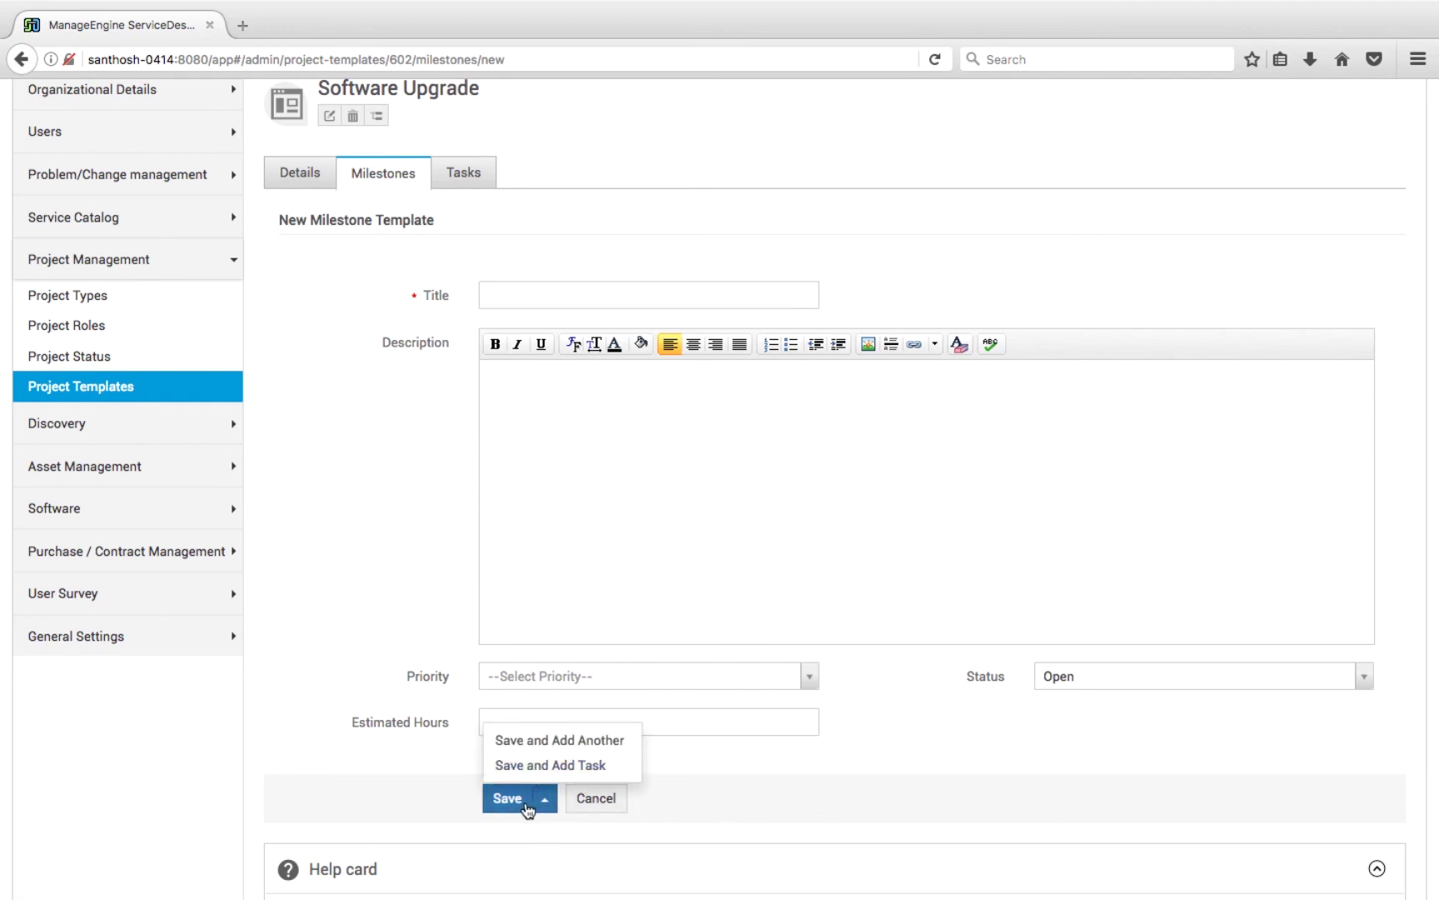
{"action": "left_click", "coordinate": [567, 836]}
{"action": "left_click", "coordinate": [602, 801]}
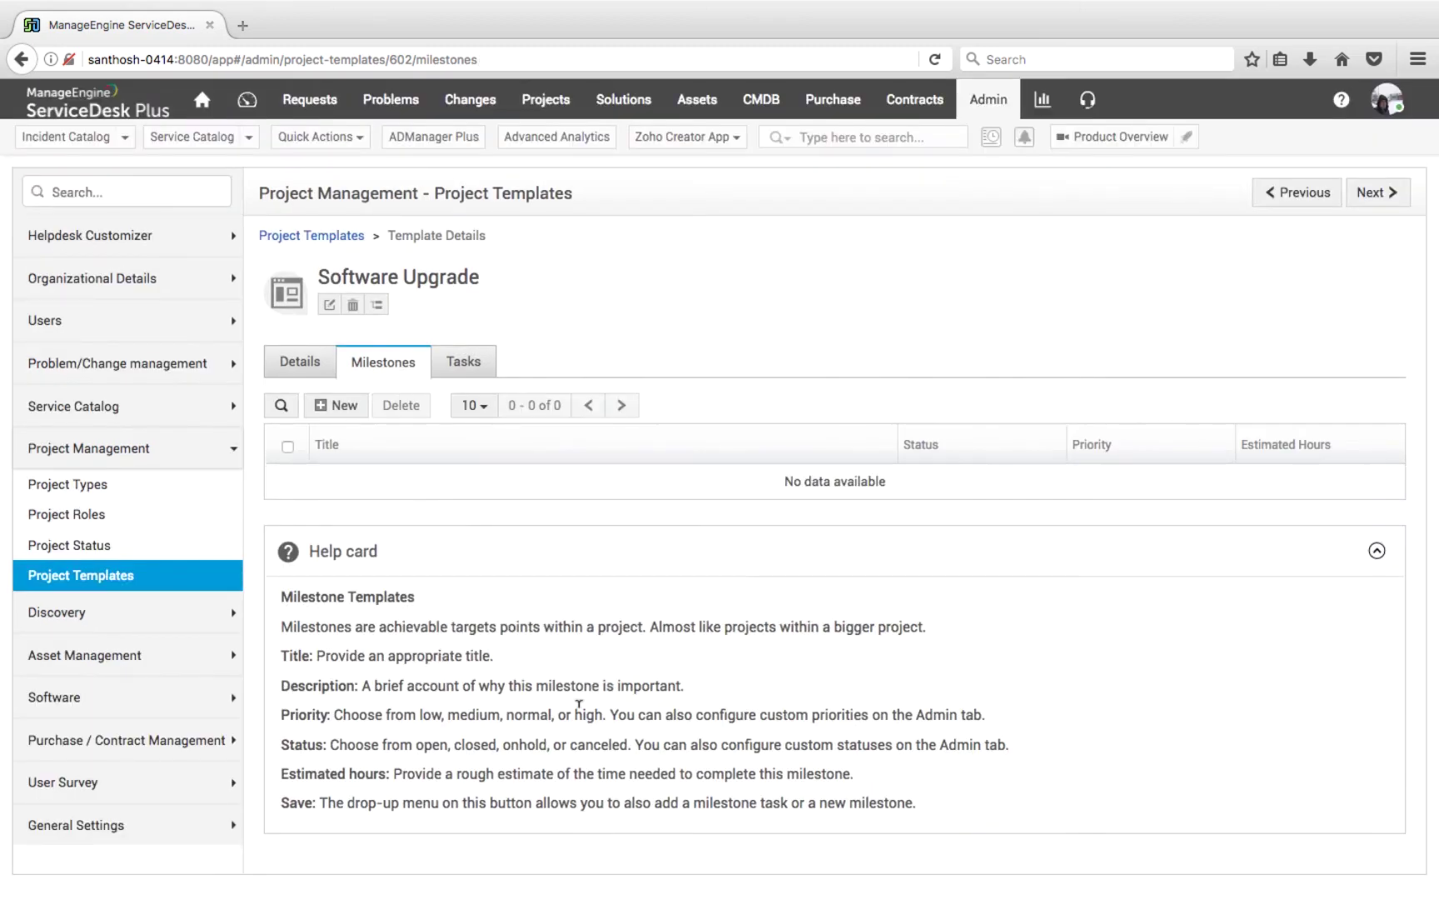
{"action": "left_click", "coordinate": [328, 241]}
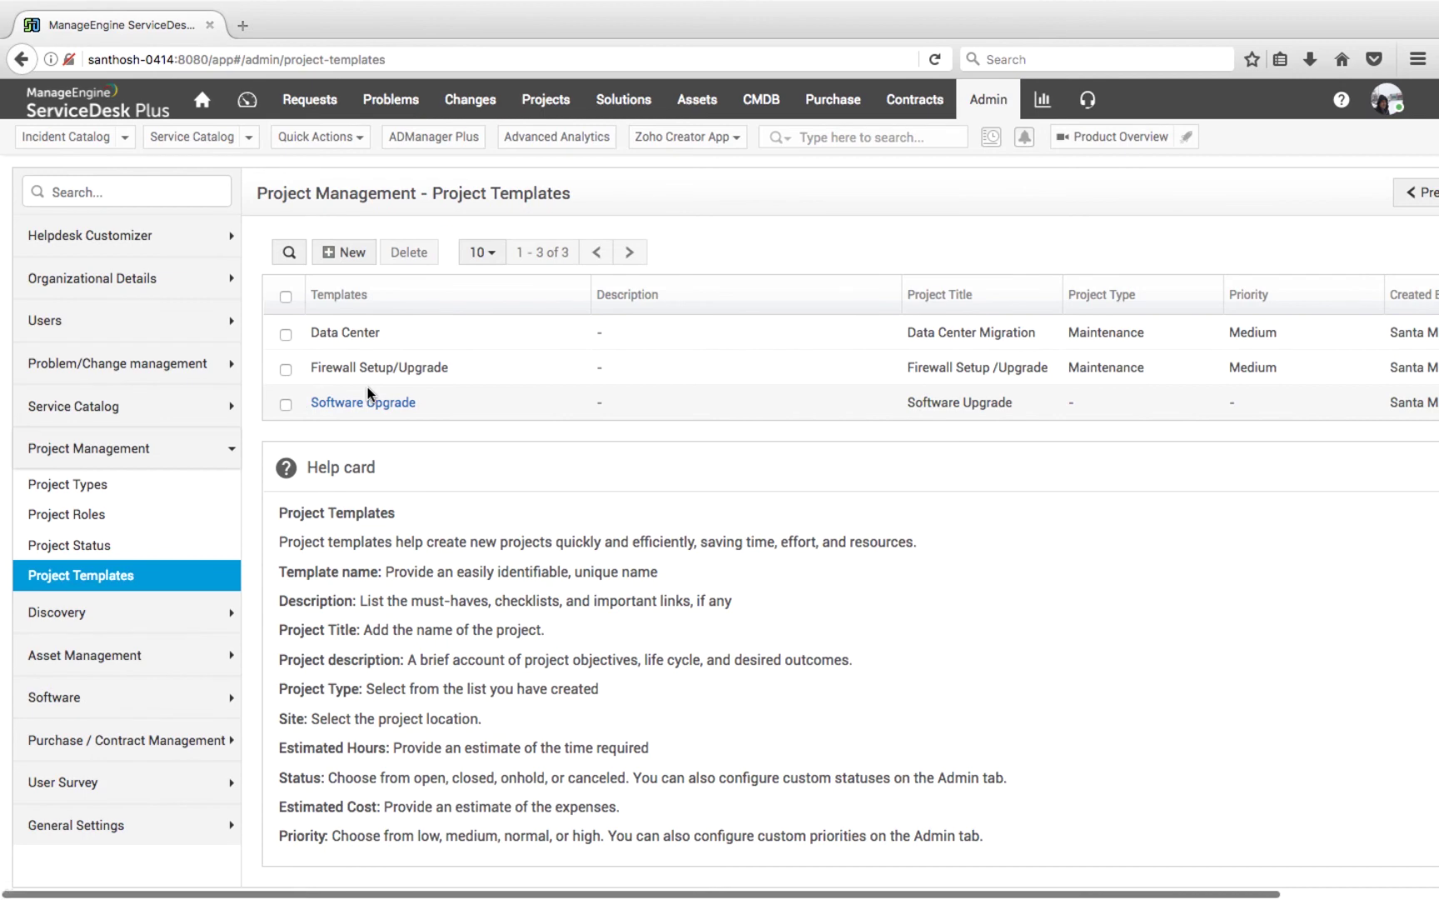
{"action": "left_click", "coordinate": [990, 101]}
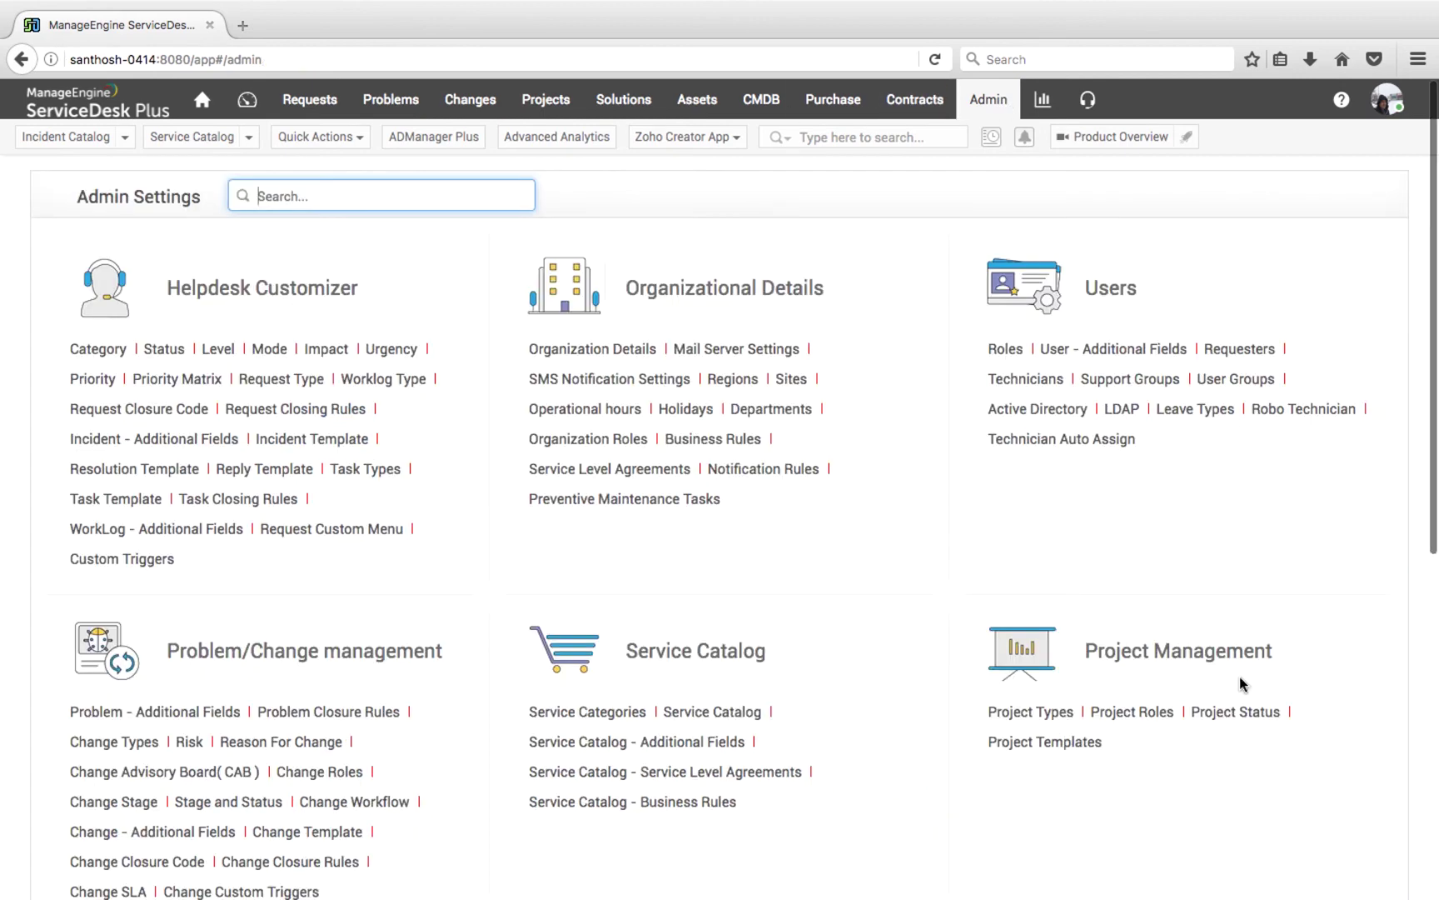
{"action": "left_click", "coordinate": [1166, 727]}
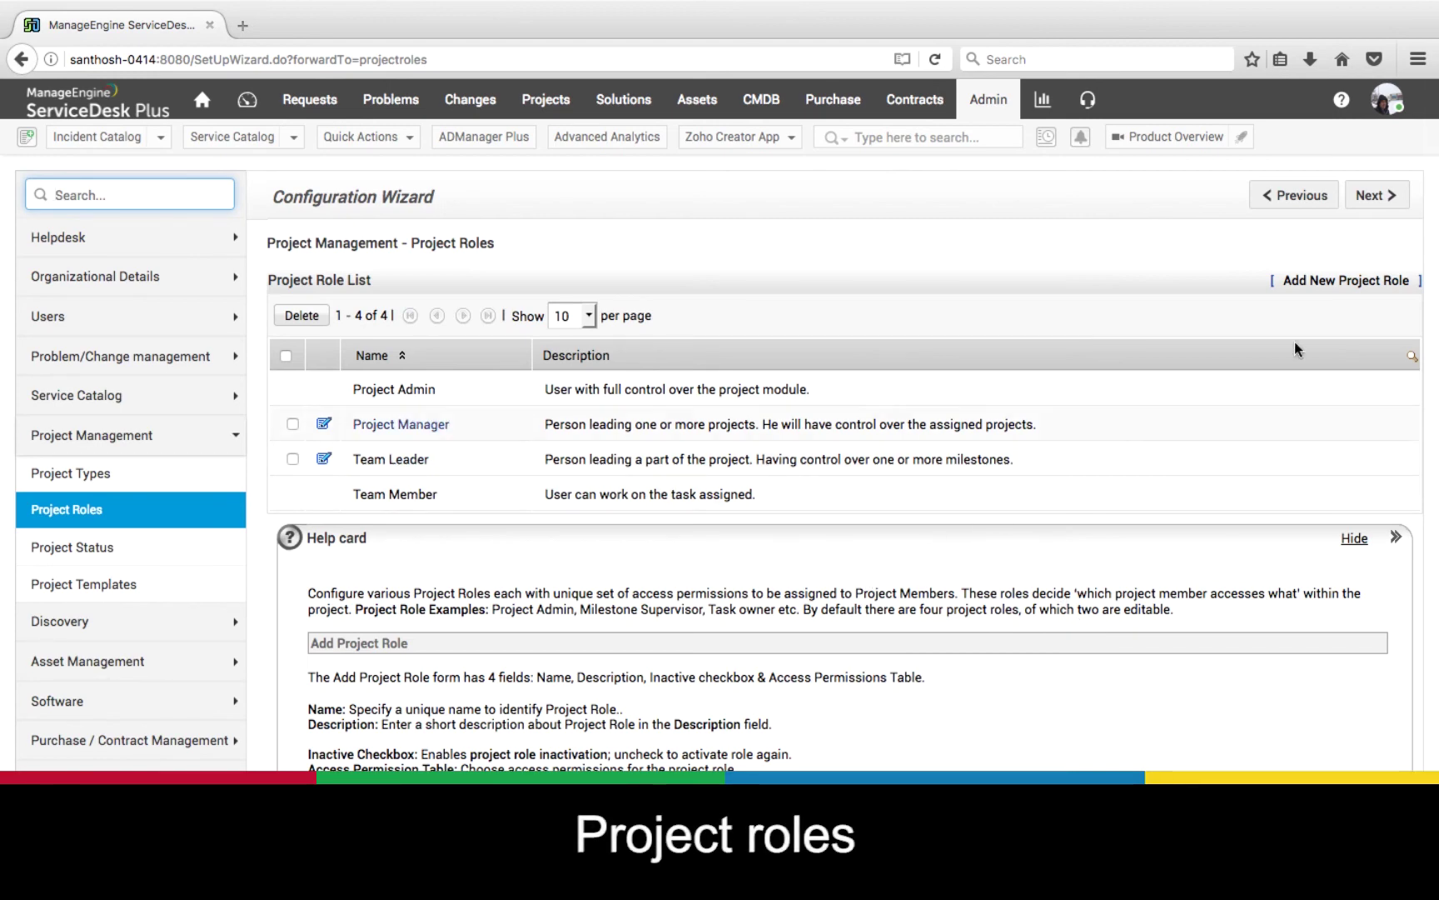
{"action": "left_click", "coordinate": [1346, 280]}
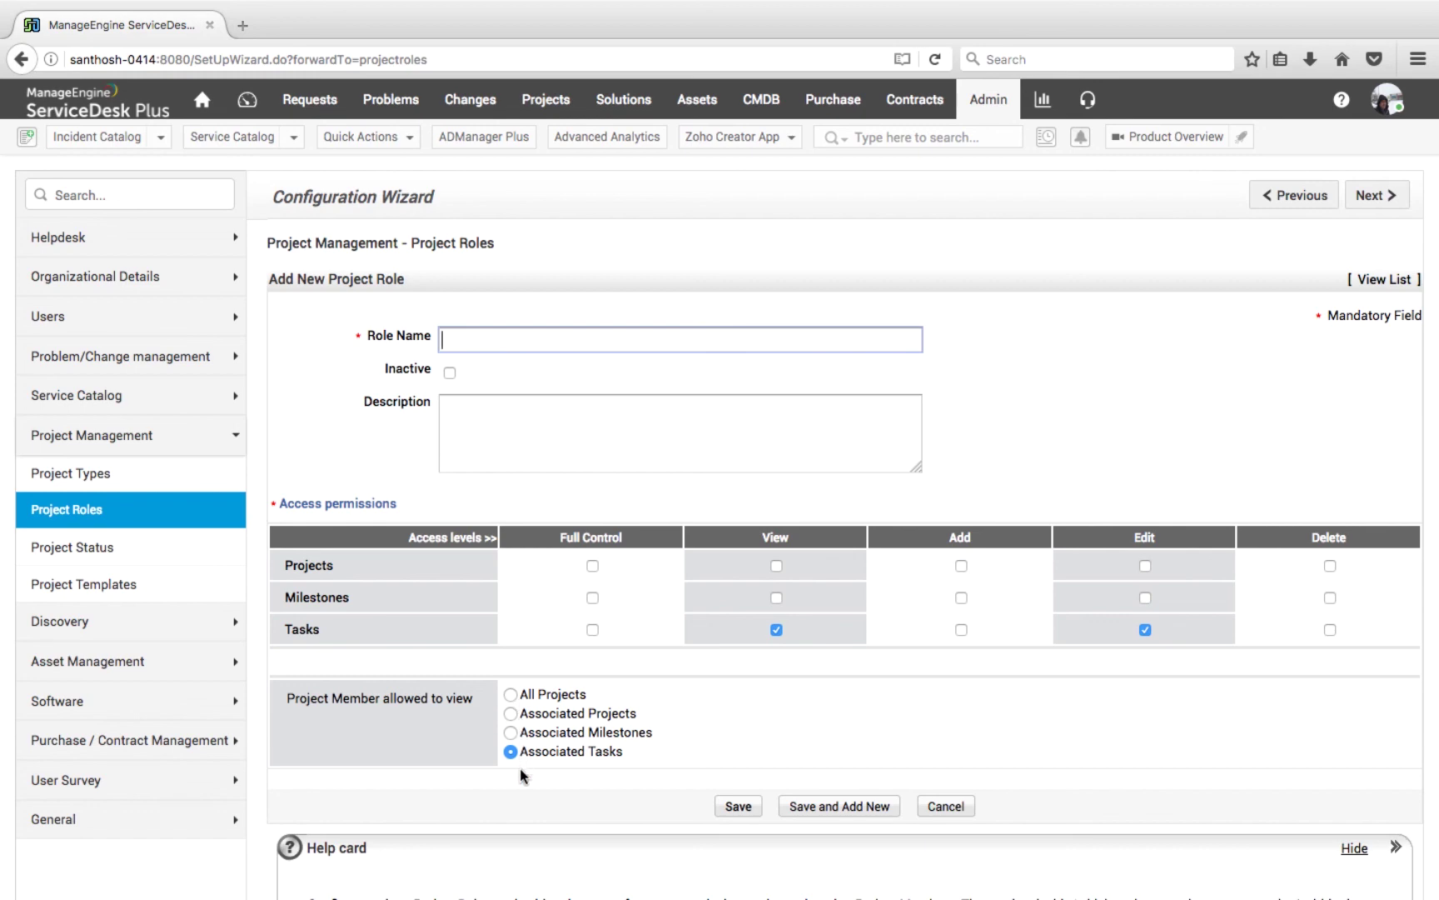
{"action": "left_click", "coordinate": [993, 103]}
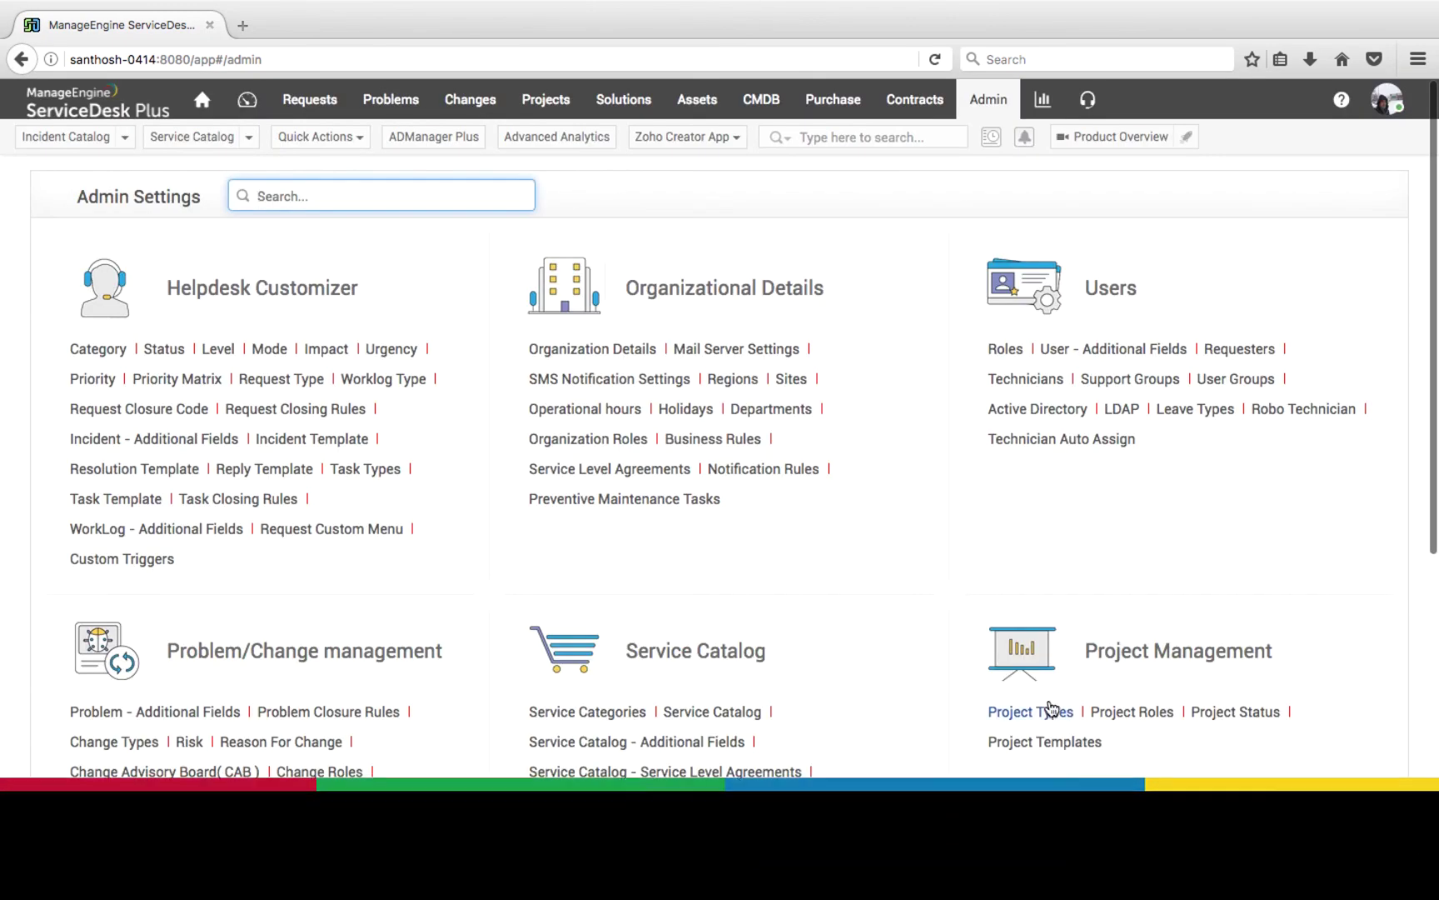
Look over the Project Types list, then switch to the All Projects list
{"action": "left_click", "coordinate": [1044, 713]}
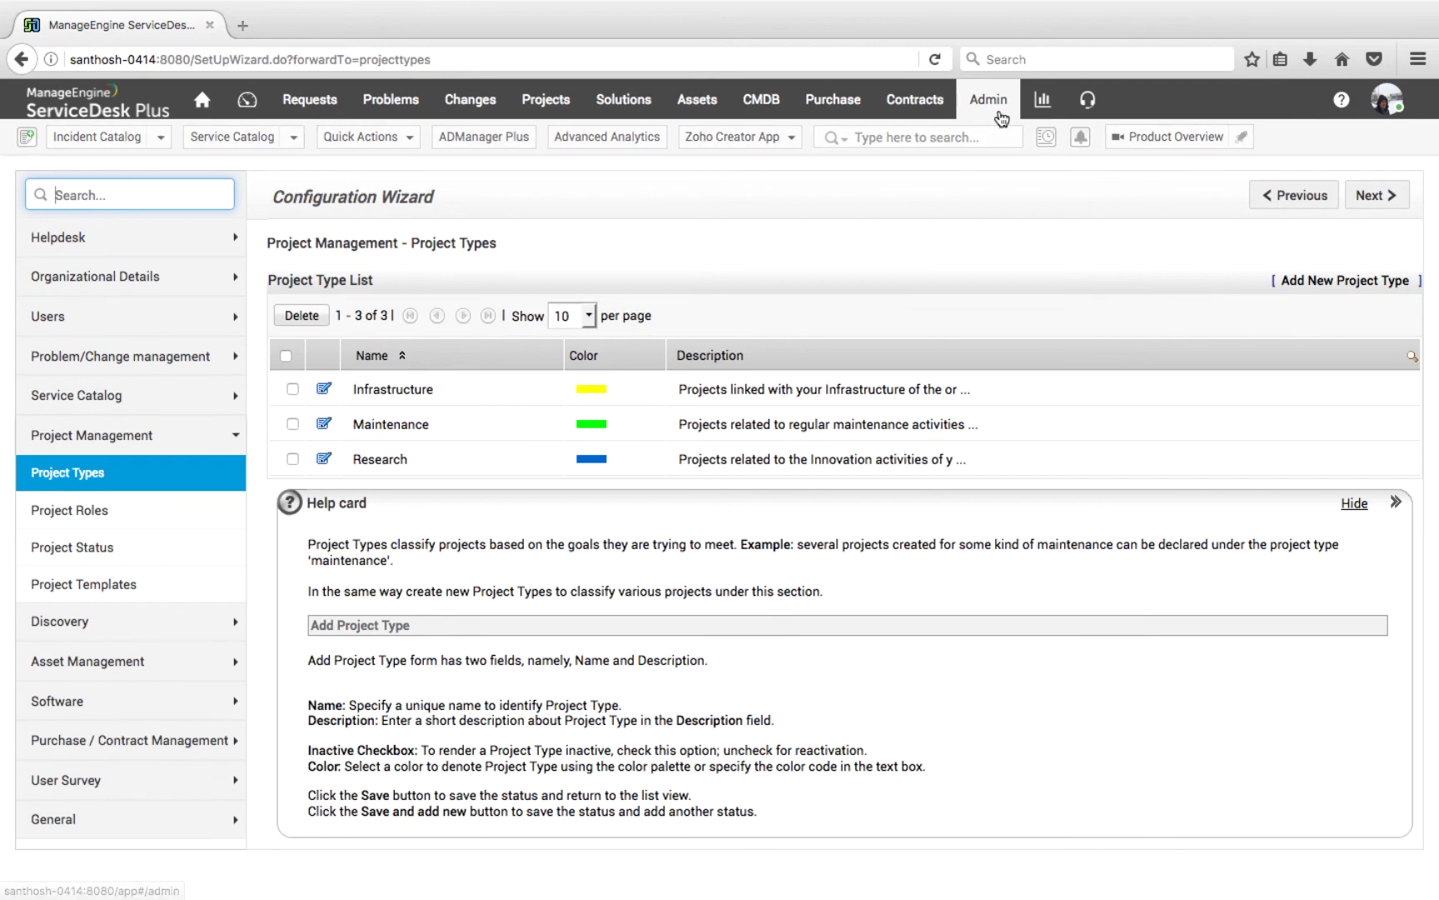
{"action": "left_click", "coordinate": [577, 109]}
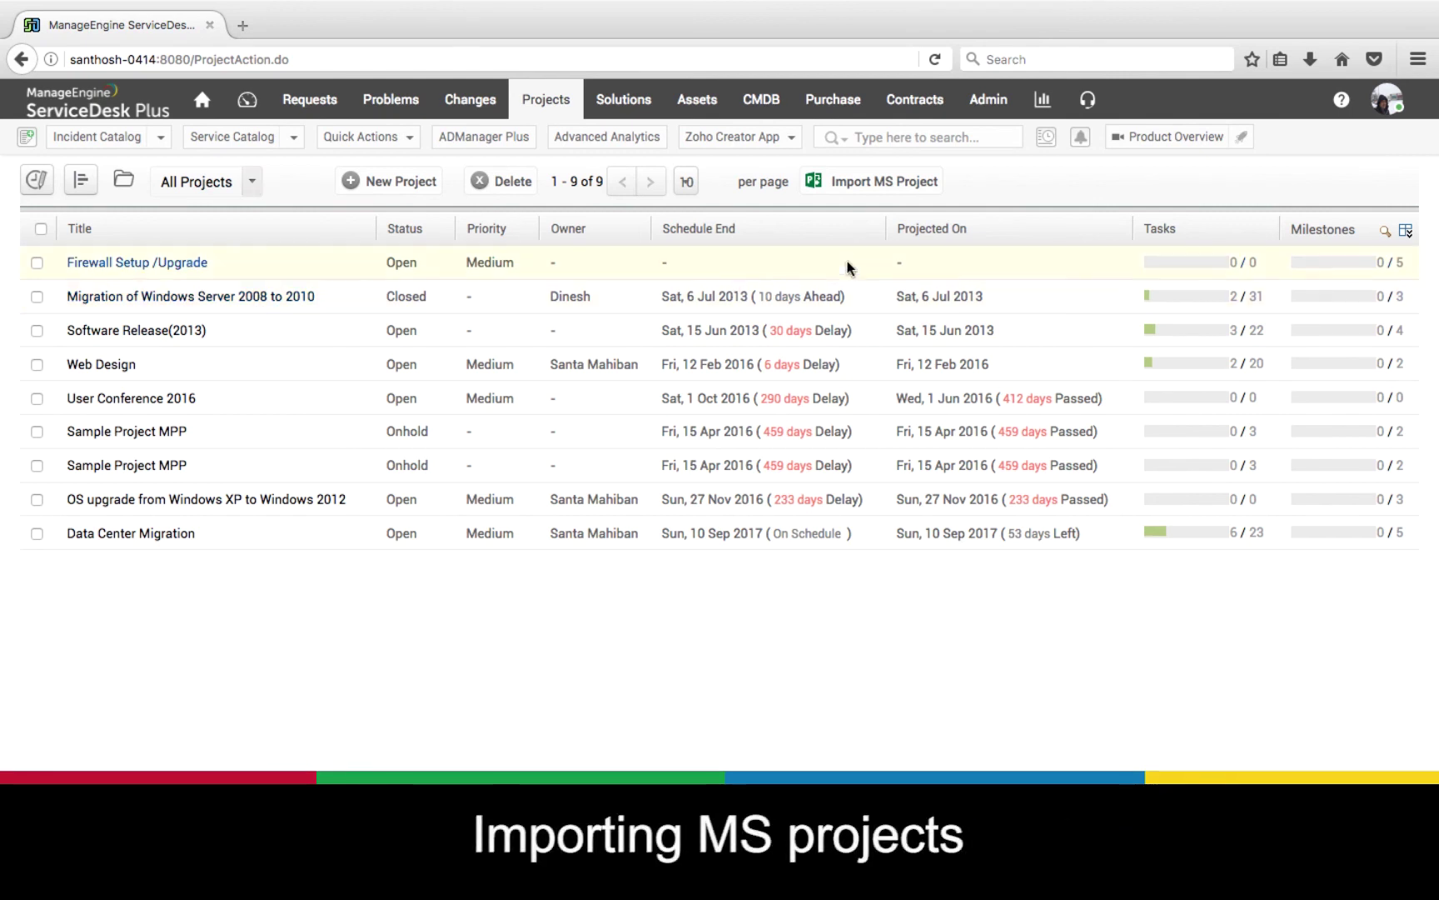
Download the sample MS Project file from the Import MS Project page
{"action": "left_click", "coordinate": [900, 188]}
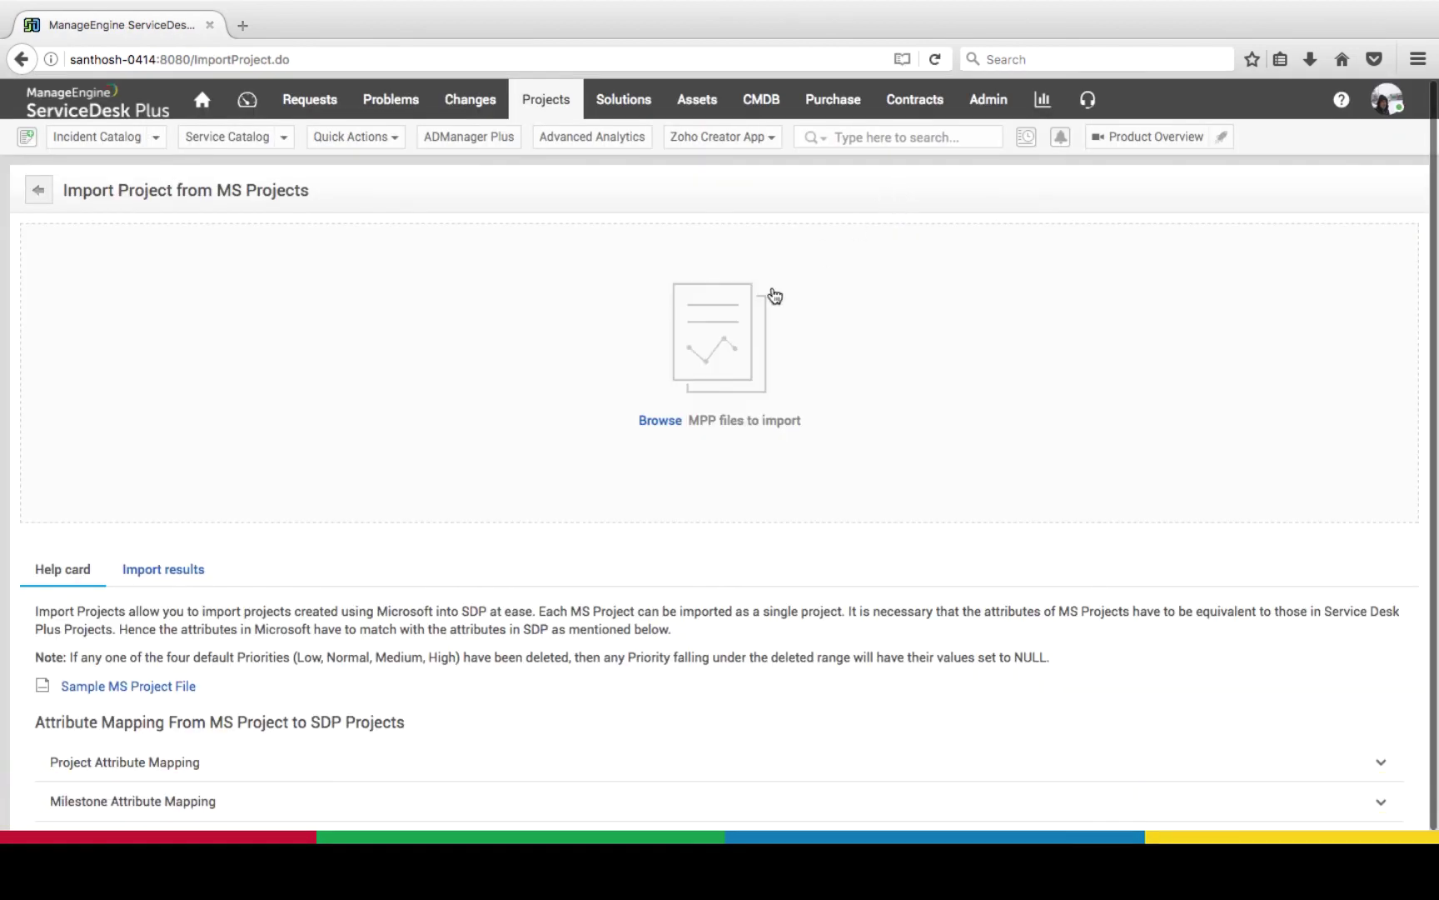
{"action": "left_click", "coordinate": [169, 691]}
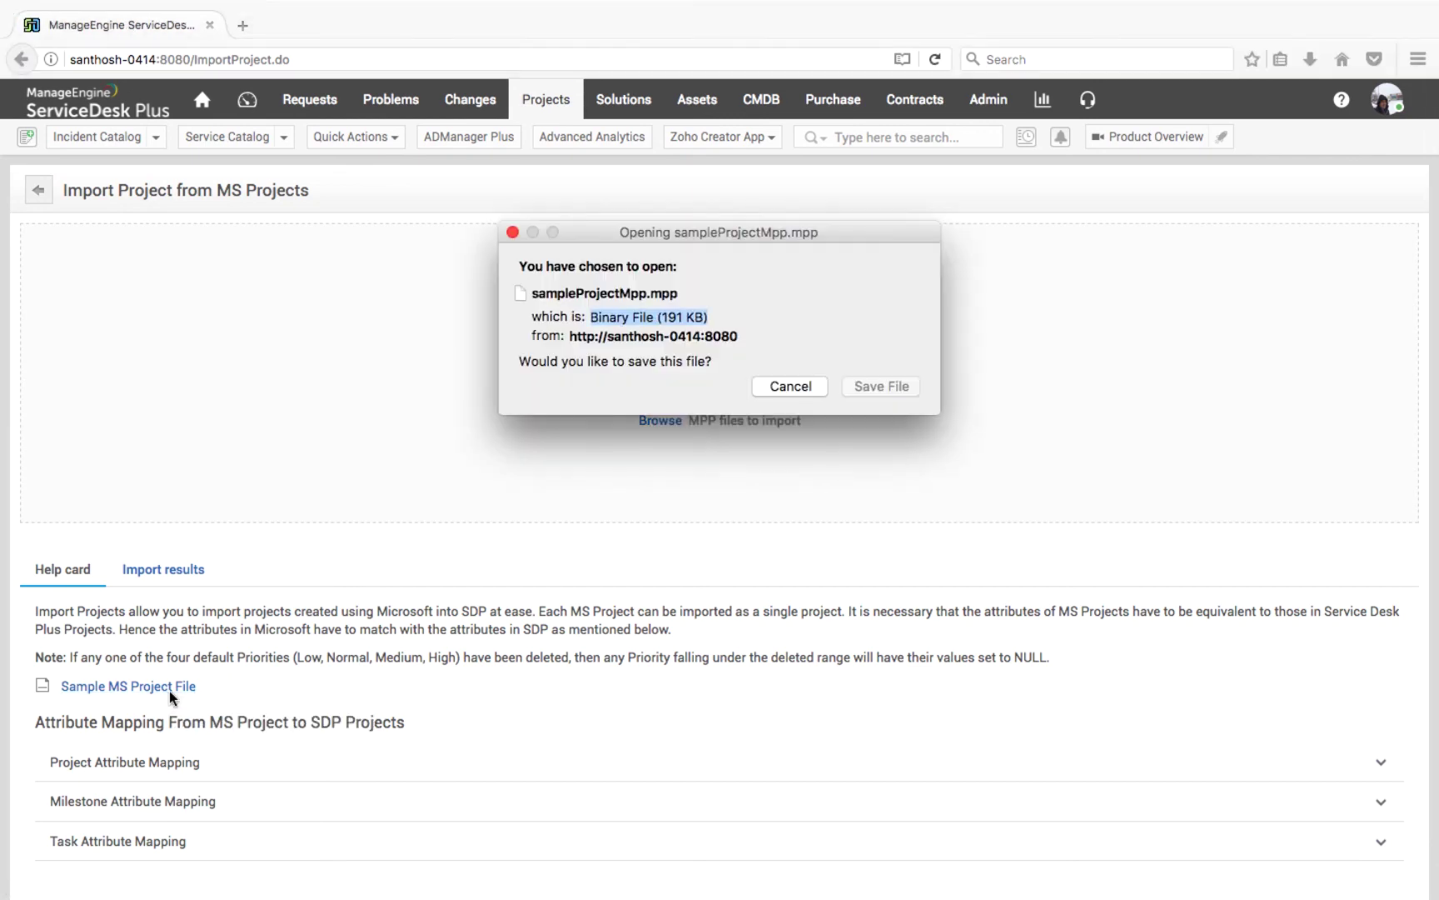
{"action": "left_click", "coordinate": [858, 387]}
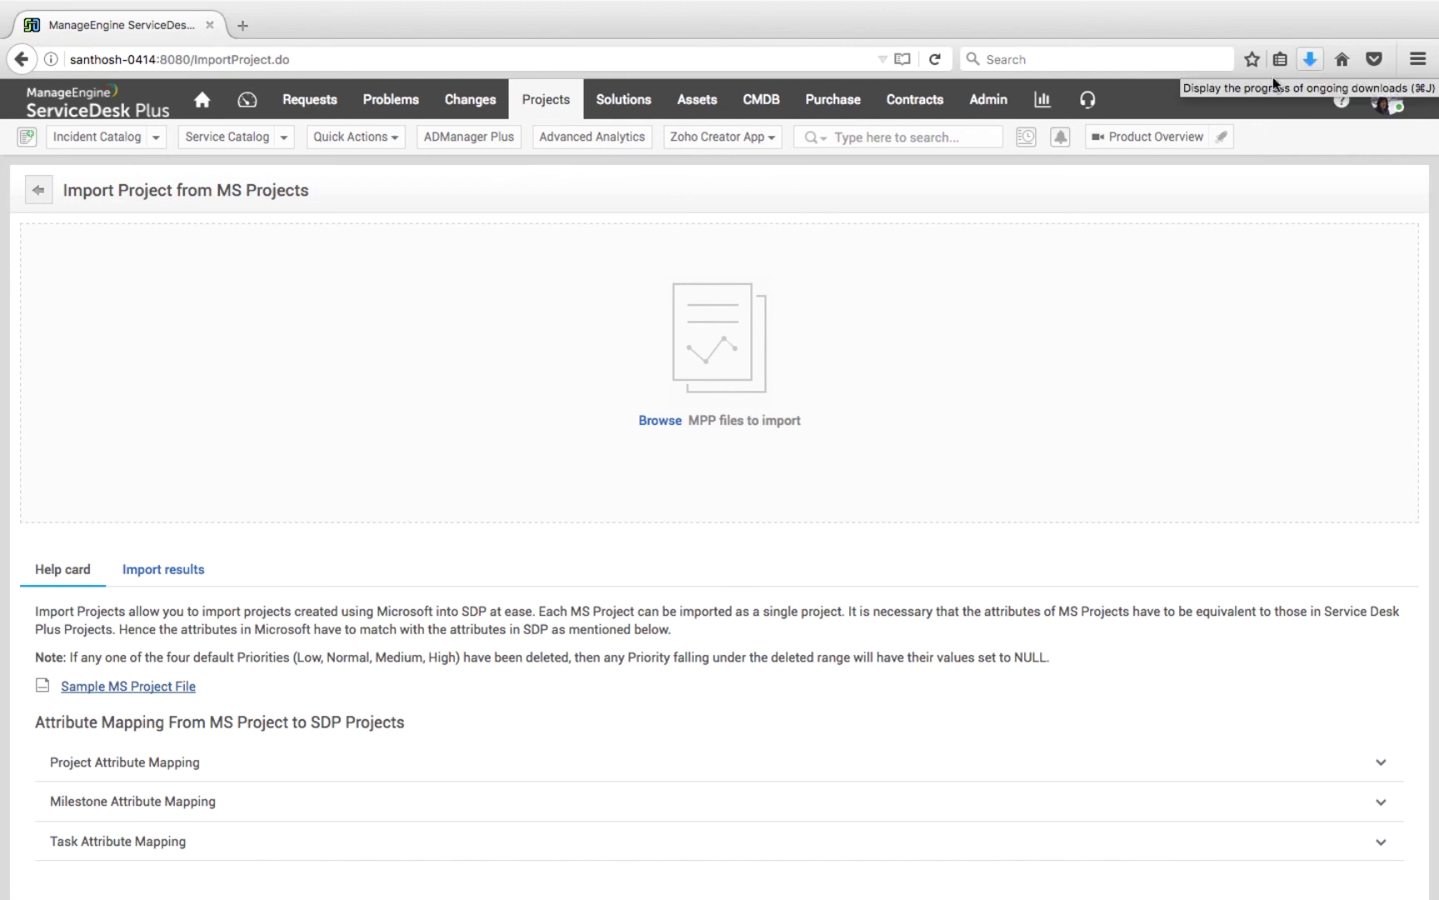
Import sampleProjectMpp.mpp from Downloads and check the import summary
{"action": "left_click", "coordinate": [675, 427]}
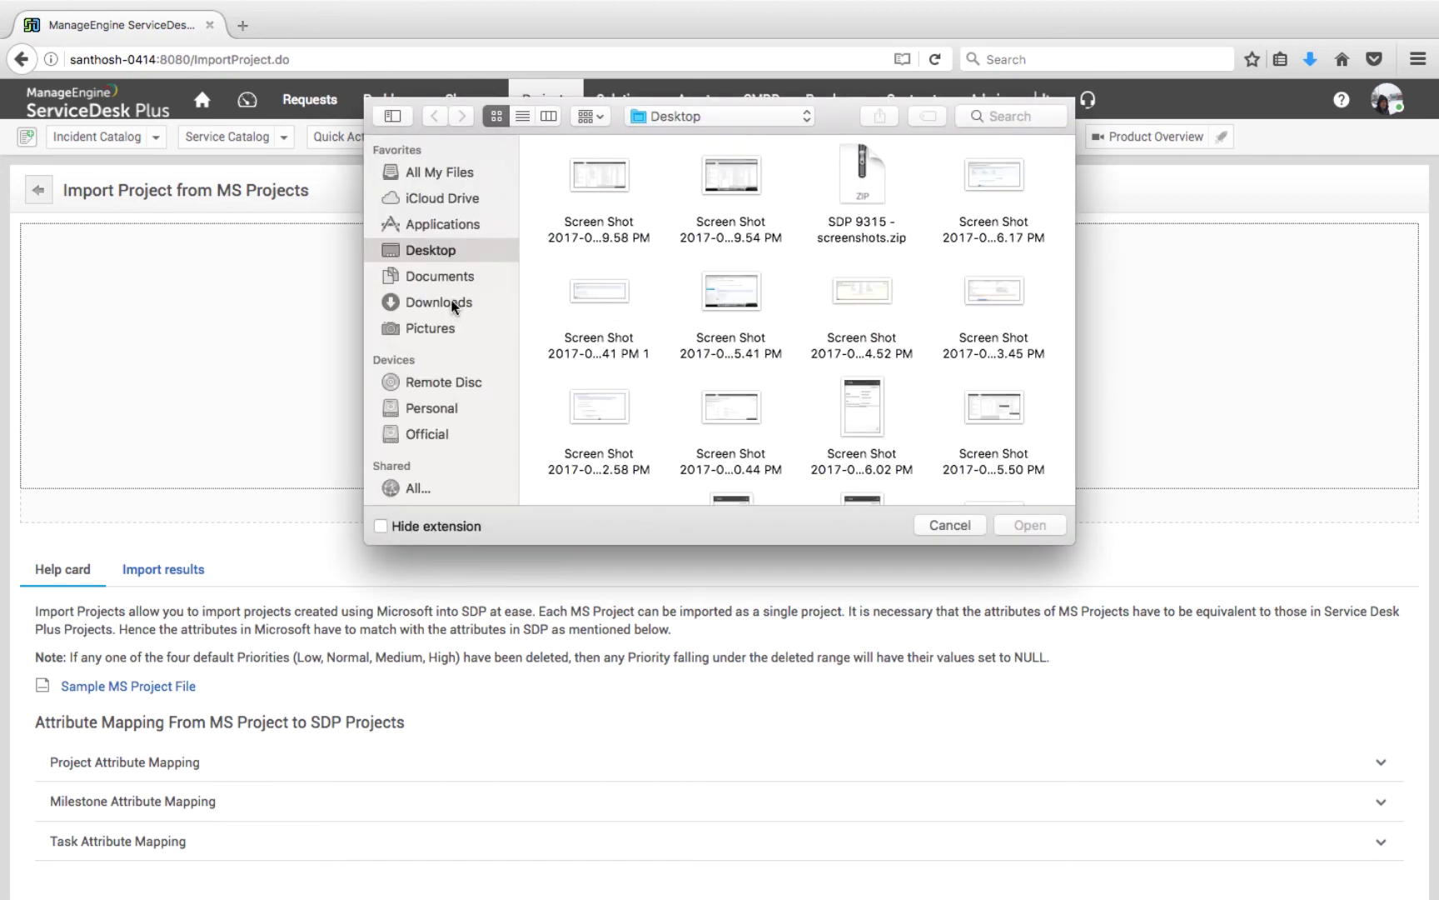
{"action": "left_click", "coordinate": [439, 302]}
{"action": "double_click", "coordinate": [588, 200]}
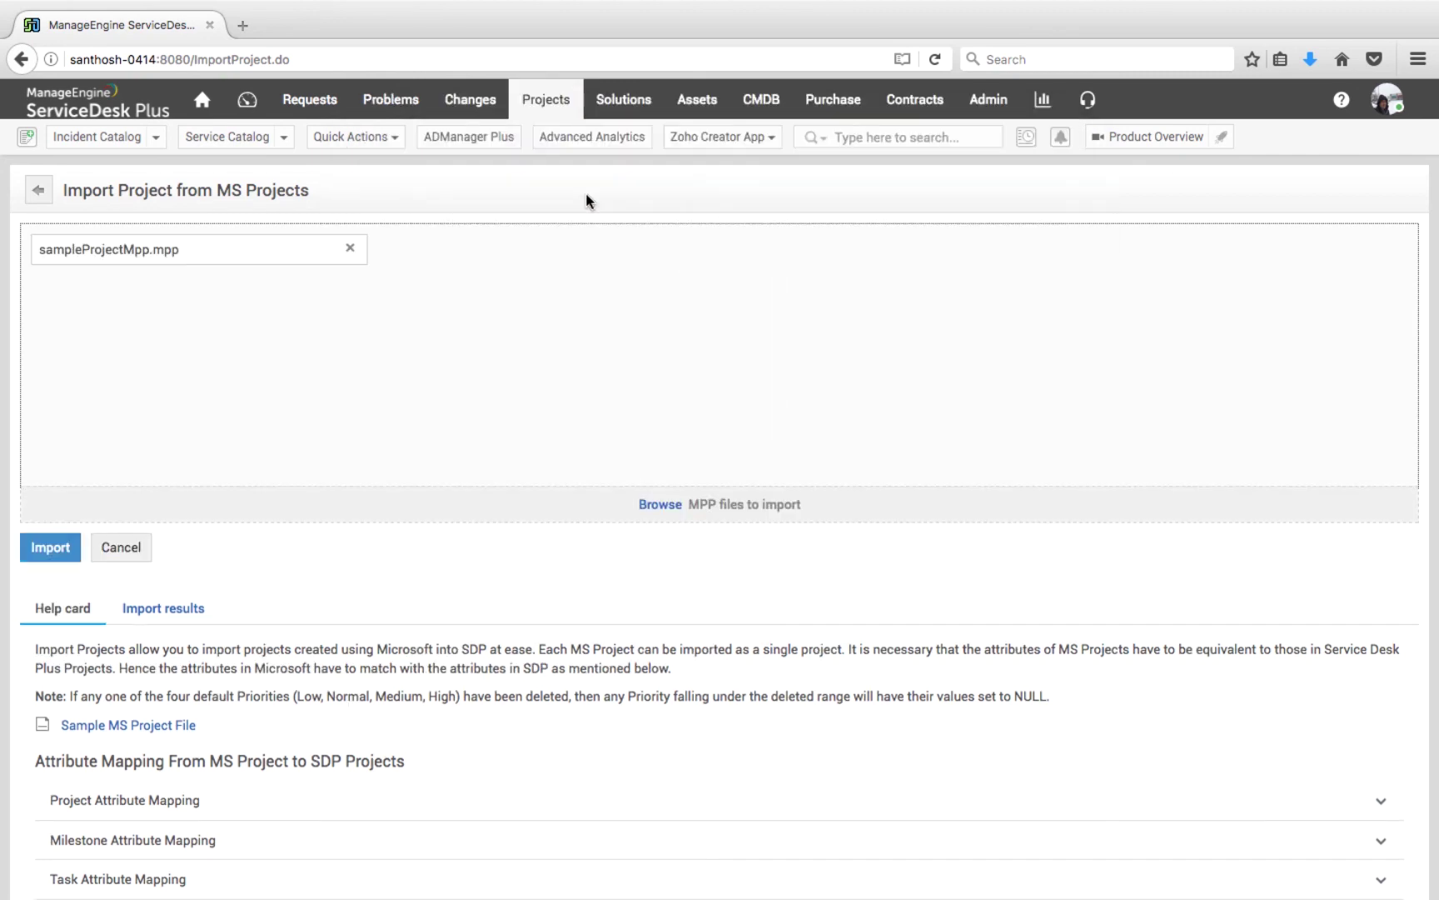
{"action": "left_click", "coordinate": [50, 547]}
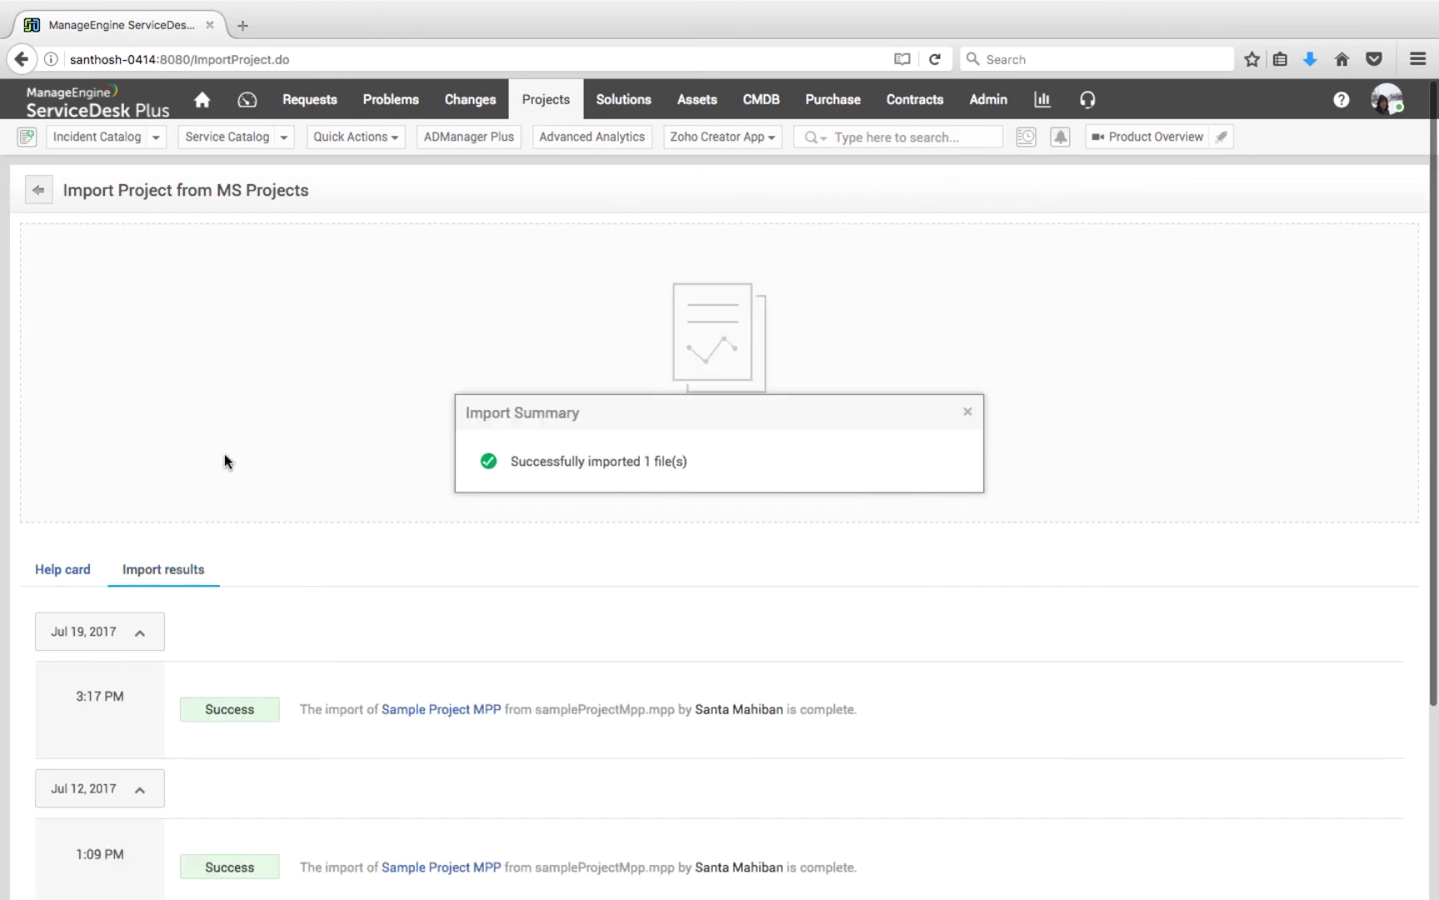
{"action": "scroll", "coordinate": [267, 563], "scroll_direction": "down", "scroll_amount": 3}
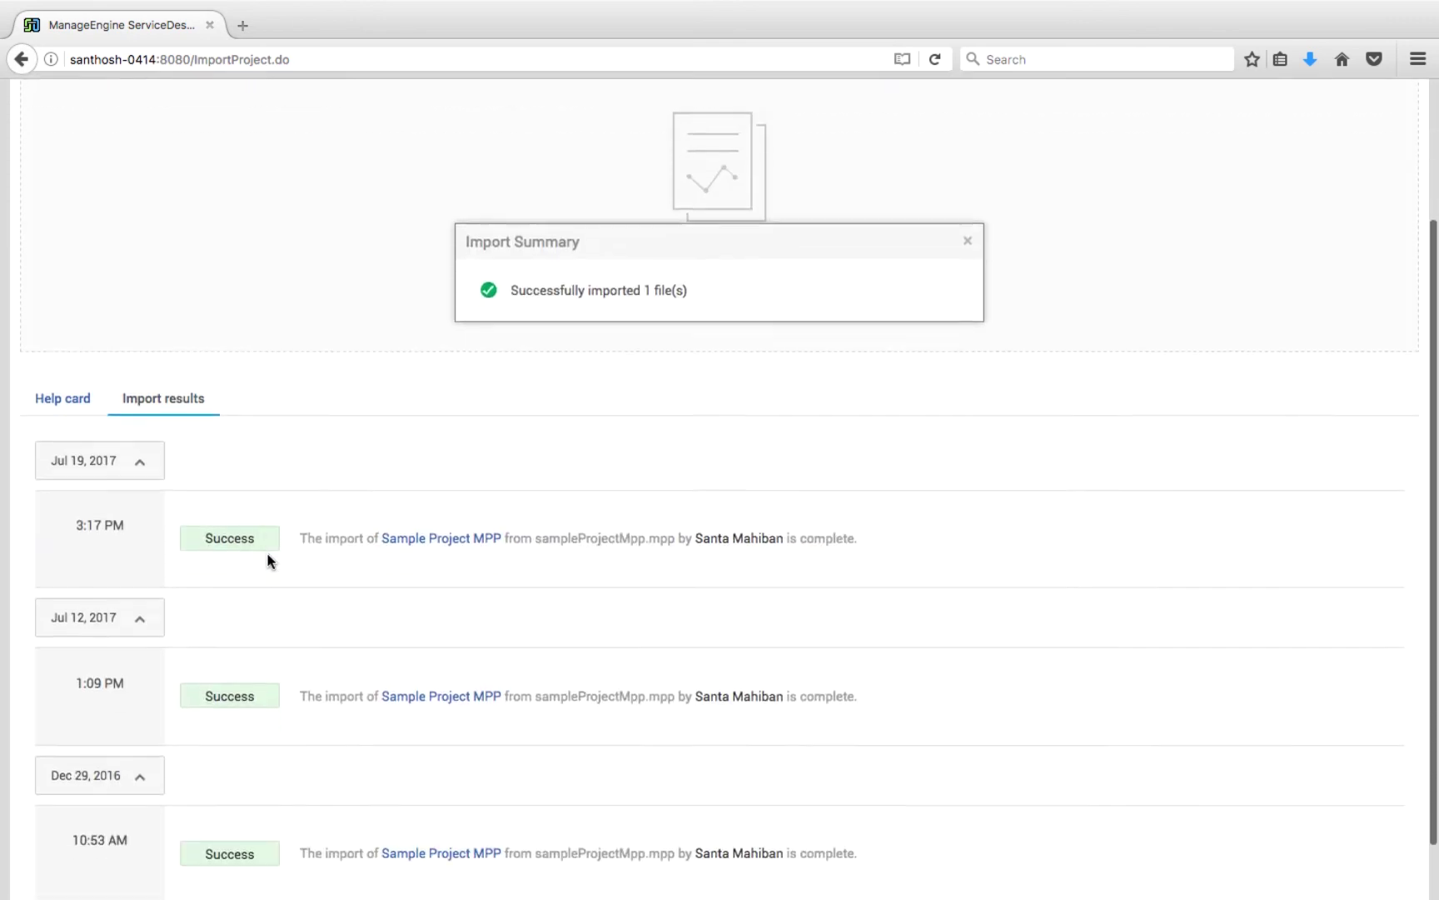